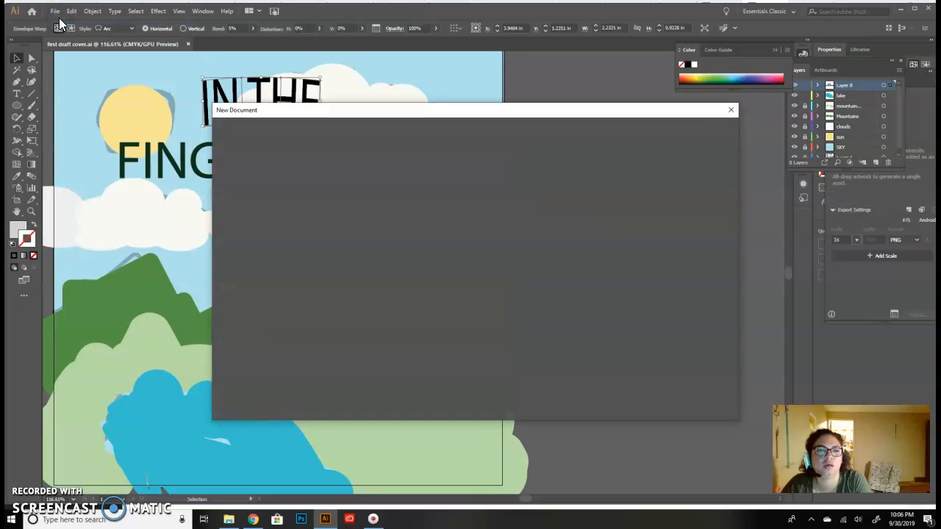
- Create a new 8.5 x 8.5 in document from the recent custom preset
{"action": "left_click", "coordinate": [369, 144]}
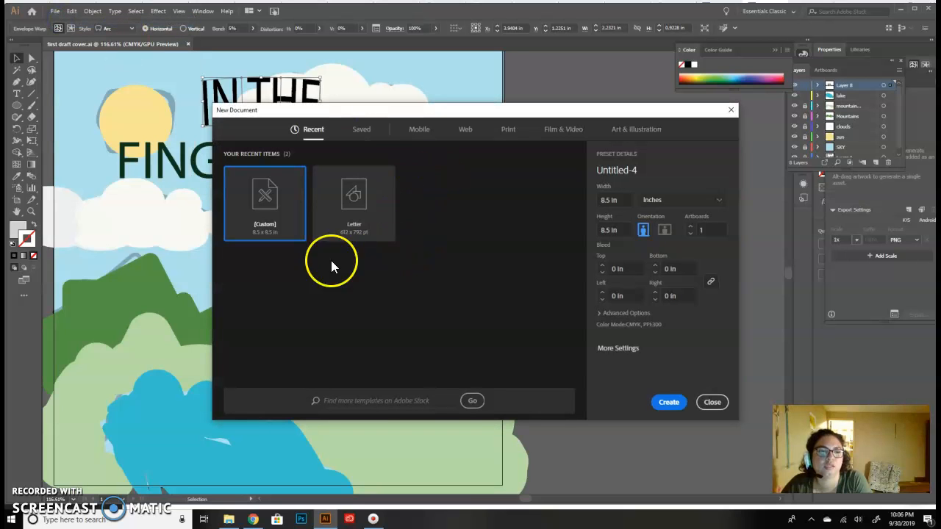
{"action": "left_click", "coordinate": [283, 223]}
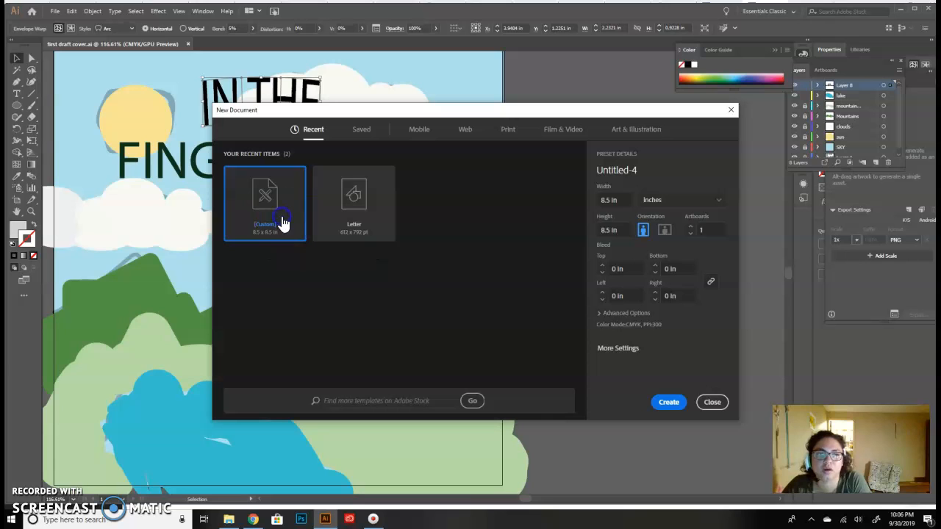
{"action": "left_click", "coordinate": [668, 403]}
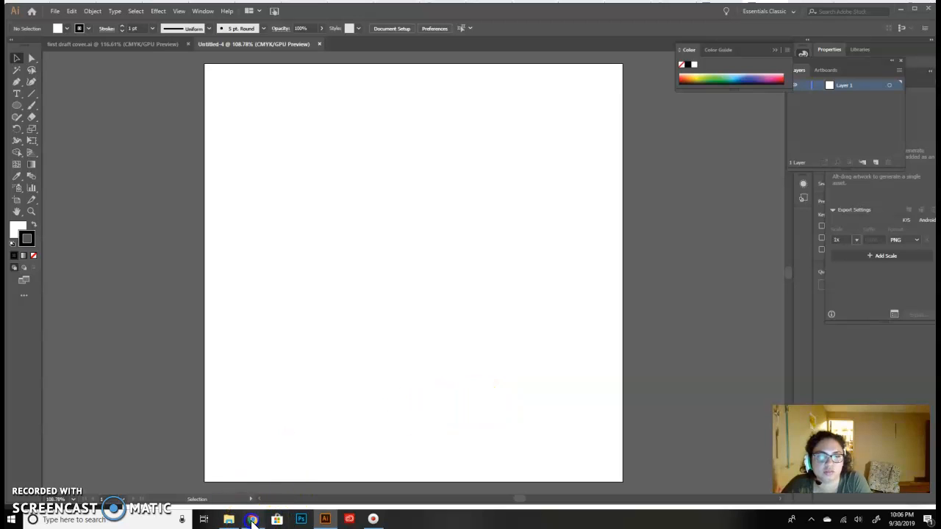
- Switch to Chrome, detach the tab with the Game page into its own window and restore it to a smaller size
{"action": "left_click", "coordinate": [252, 520]}
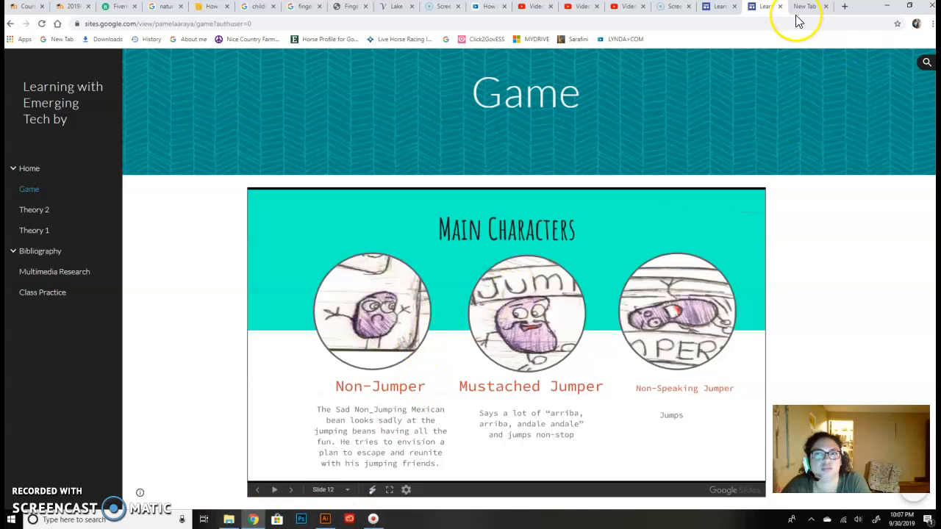
{"action": "left_click_drag", "start_coordinate": [766, 8], "coordinate": [616, 53]}
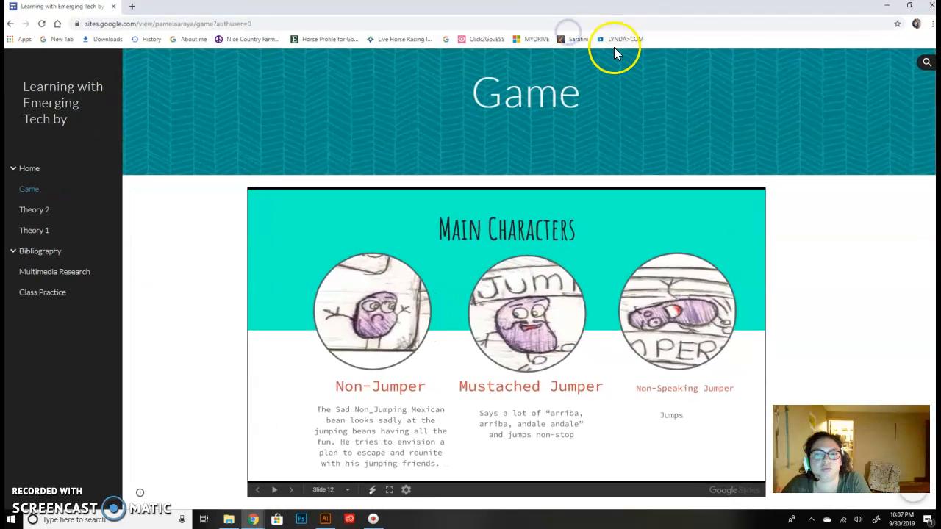
{"action": "left_click", "coordinate": [912, 6]}
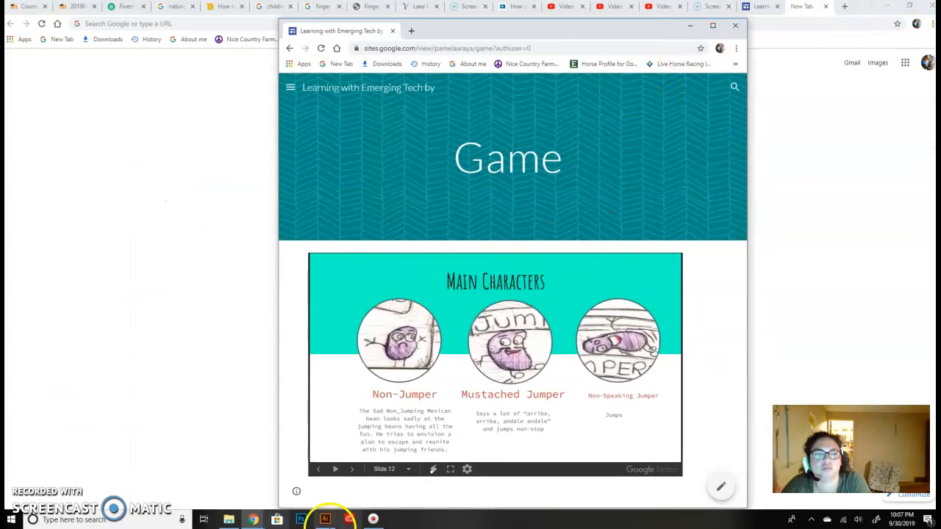
- Switch back to Illustrator and arrange its reduced window beside the Game page so the character sketches stay in view
{"action": "left_click", "coordinate": [325, 519]}
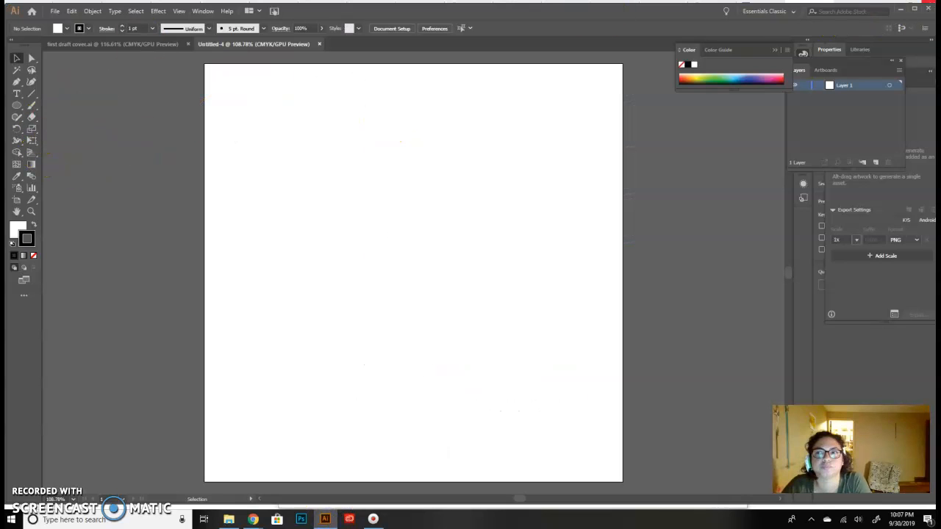
{"action": "left_click", "coordinate": [915, 11]}
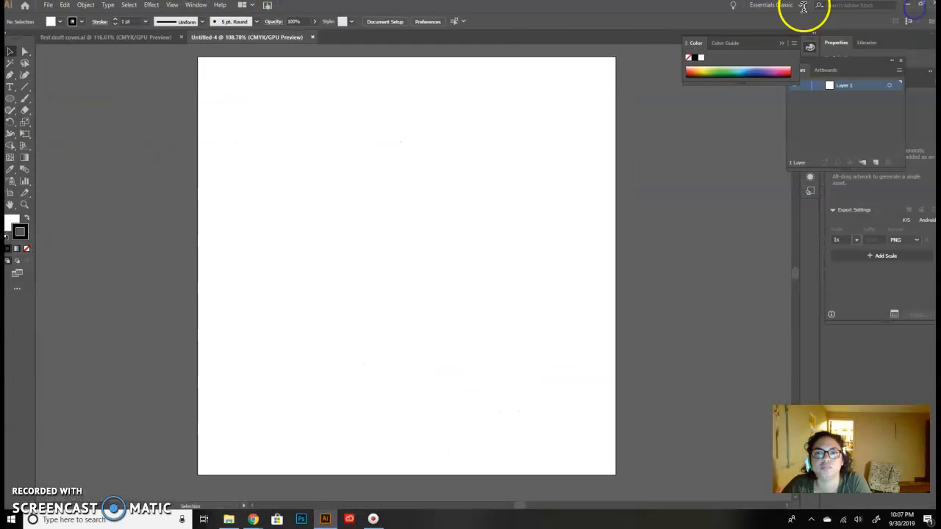
{"action": "left_click", "coordinate": [919, 6]}
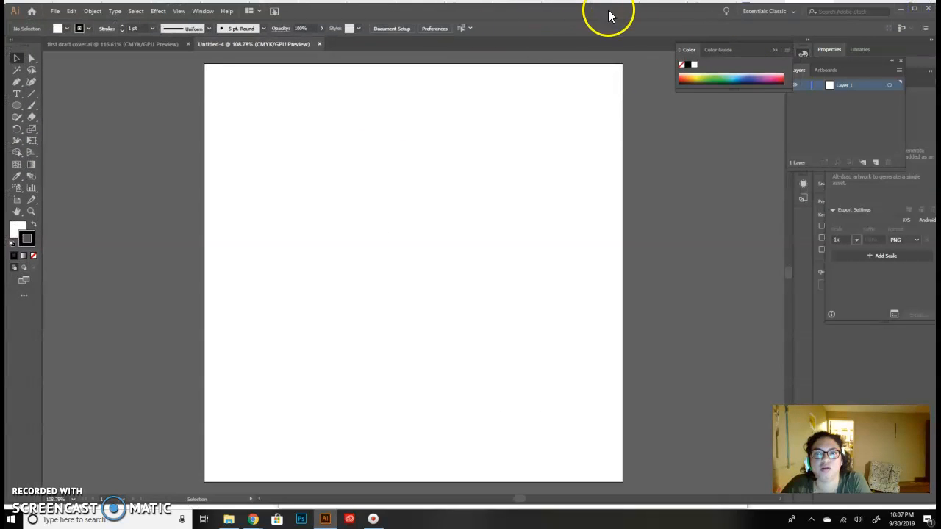
{"action": "left_click_drag", "start_coordinate": [609, 14], "coordinate": [512, 19]}
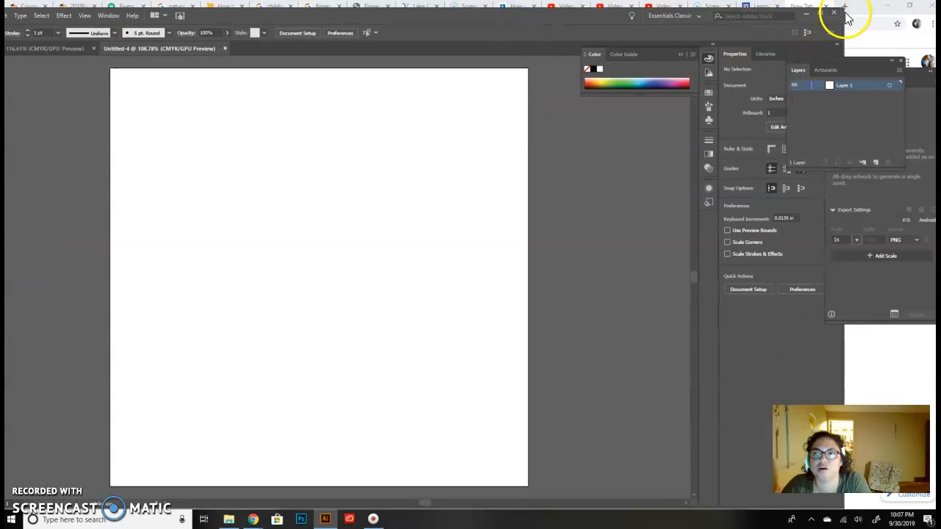
{"action": "left_click_drag", "start_coordinate": [832, 16], "coordinate": [511, 71]}
{"action": "left_click_drag", "start_coordinate": [211, 80], "coordinate": [248, 54]}
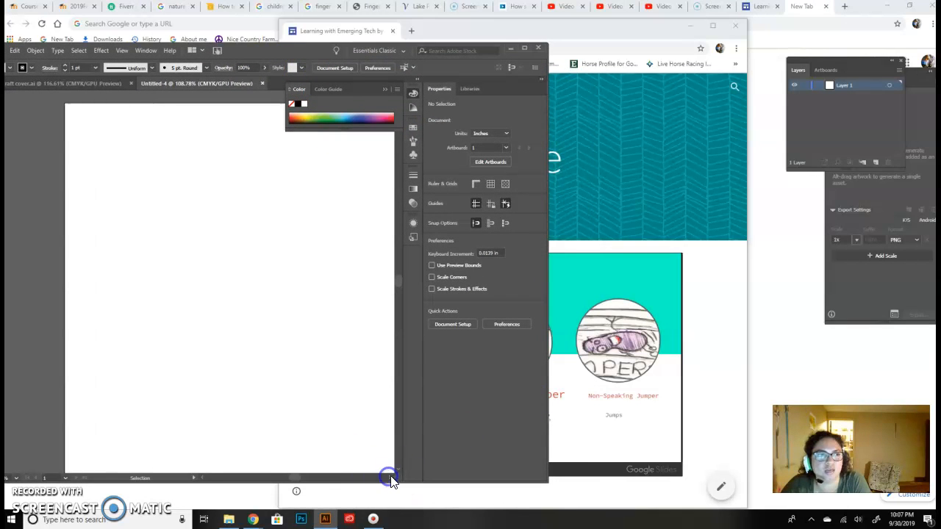
{"action": "left_click_drag", "start_coordinate": [279, 51], "coordinate": [304, 32]}
{"action": "left_click_drag", "start_coordinate": [645, 27], "coordinate": [821, 31]}
{"action": "left_click", "coordinate": [305, 40]}
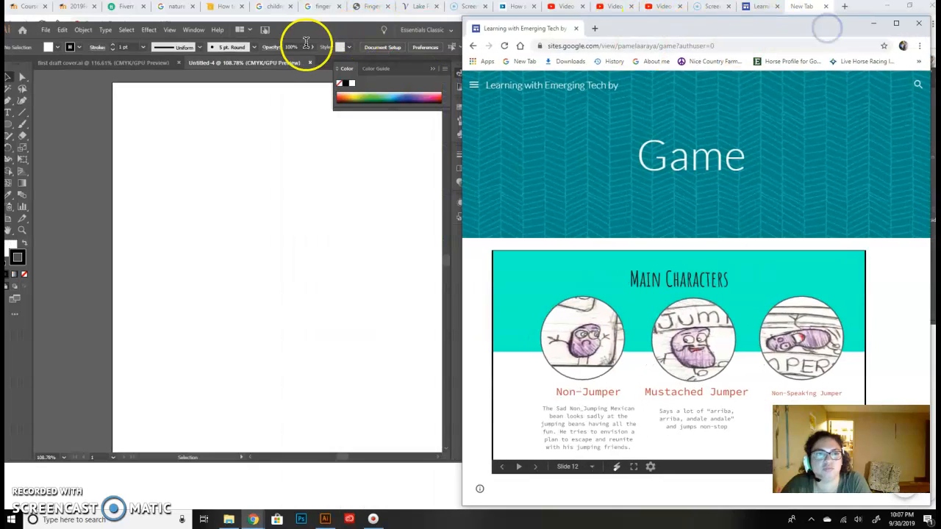
{"action": "left_click_drag", "start_coordinate": [319, 32], "coordinate": [347, 32]}
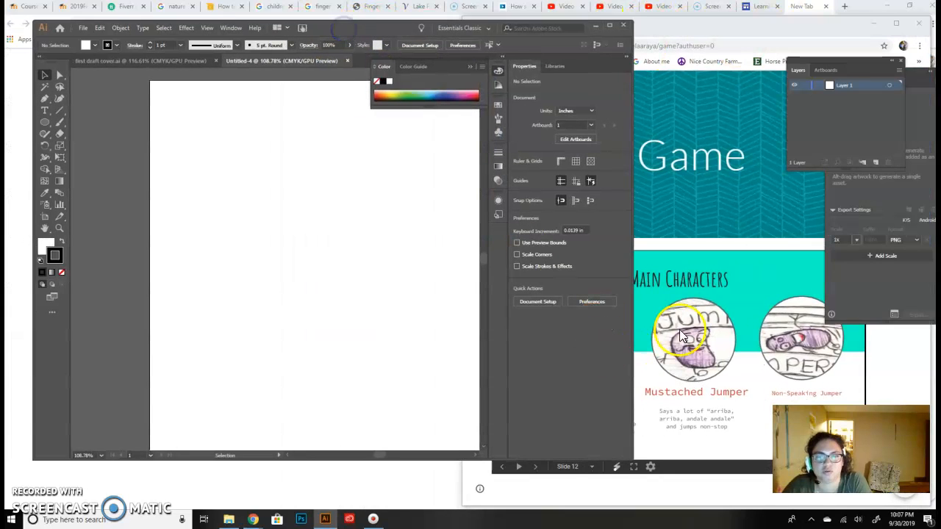
- Draw an upright ellipse about 2.2 in wide and 3.37 in high on the artboard as the bean's body
{"action": "left_click", "coordinate": [44, 121]}
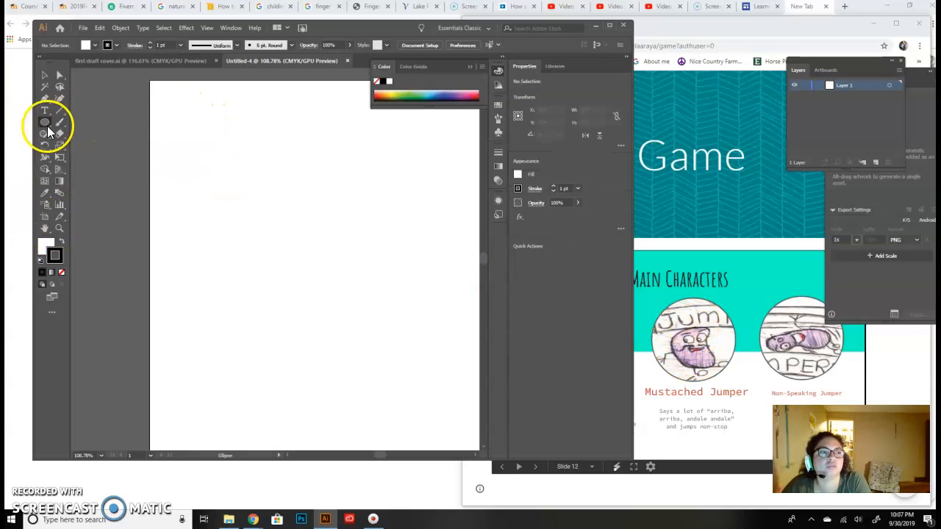
{"action": "left_click_drag", "start_coordinate": [217, 162], "coordinate": [341, 334]}
{"action": "key", "text": "shift"}
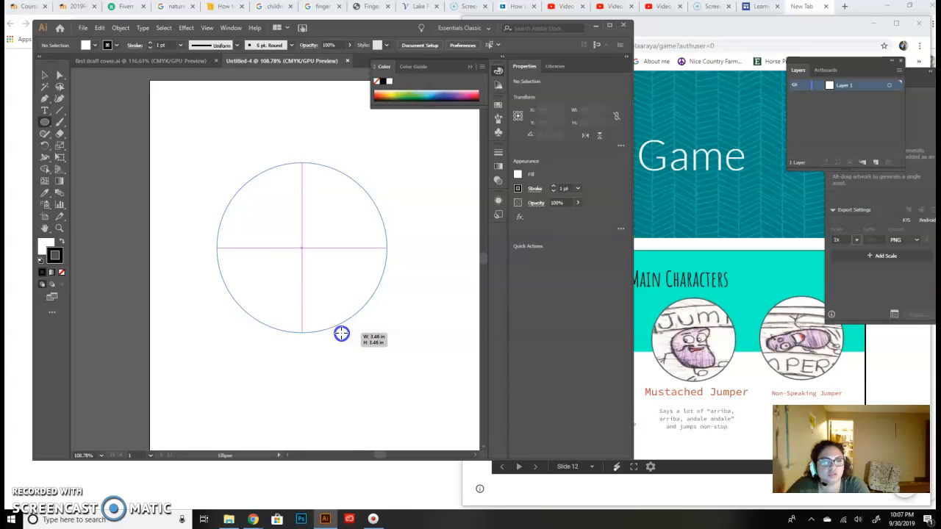
{"action": "mouse_move", "coordinate": [341, 334]}
{"action": "left_mouse_down"}
{"action": "mouse_move", "coordinate": [313, 326]}
{"action": "mouse_move", "coordinate": [324, 329]}
{"action": "left_mouse_up"}
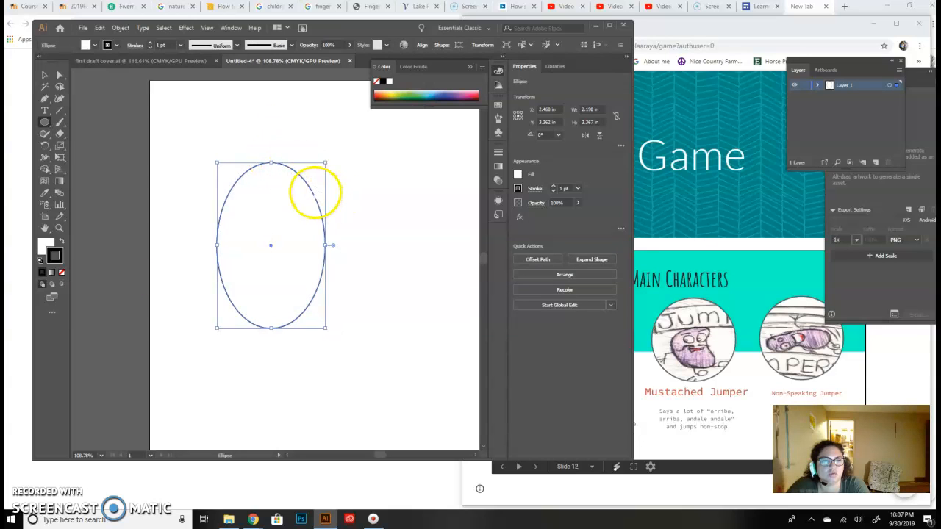
- Give the ellipse a light greyish-purple fill without a stroke, and move it slightly down and to the right
{"action": "left_click", "coordinate": [58, 263]}
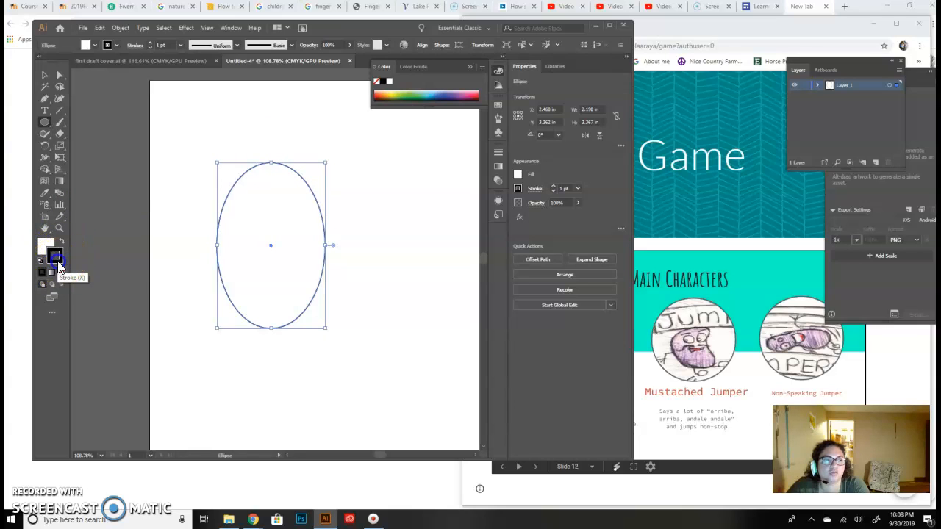
{"action": "left_click", "coordinate": [61, 273]}
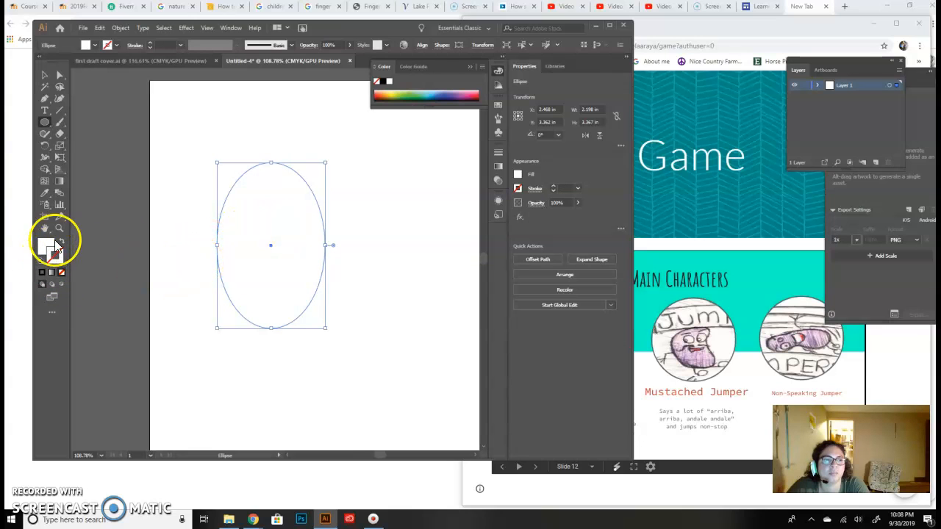
{"action": "double_click", "coordinate": [46, 245]}
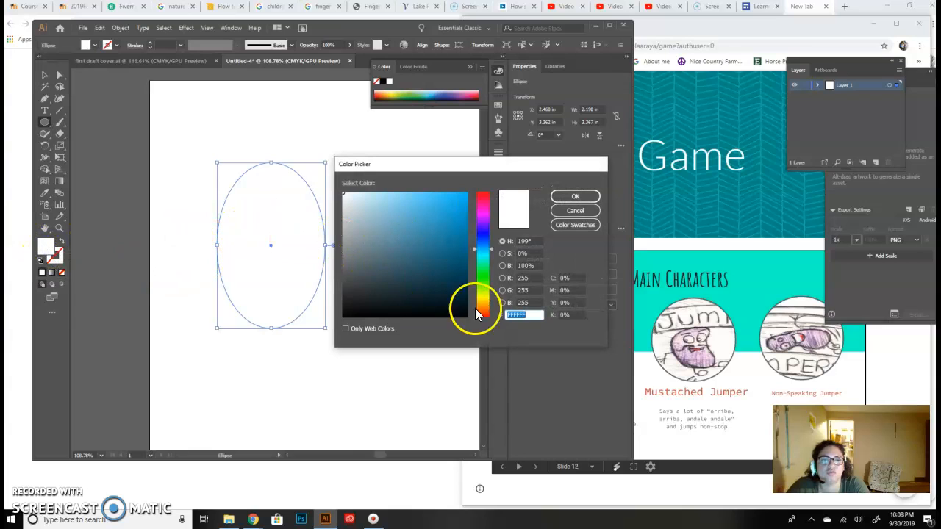
{"action": "left_click_drag", "start_coordinate": [487, 236], "coordinate": [482, 226]}
{"action": "left_click_drag", "start_coordinate": [344, 221], "coordinate": [347, 220]}
{"action": "left_click", "coordinate": [572, 197]}
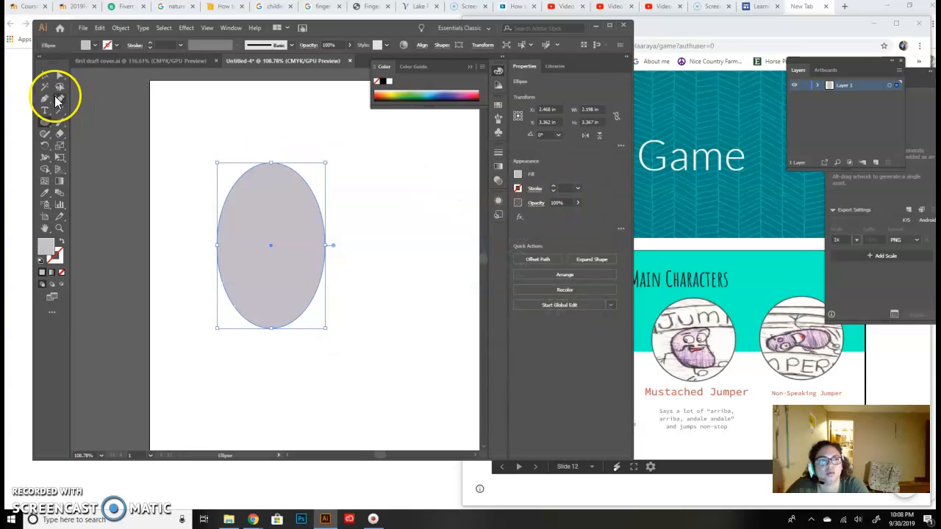
{"action": "left_click", "coordinate": [42, 76]}
{"action": "left_click_drag", "start_coordinate": [288, 246], "coordinate": [307, 276]}
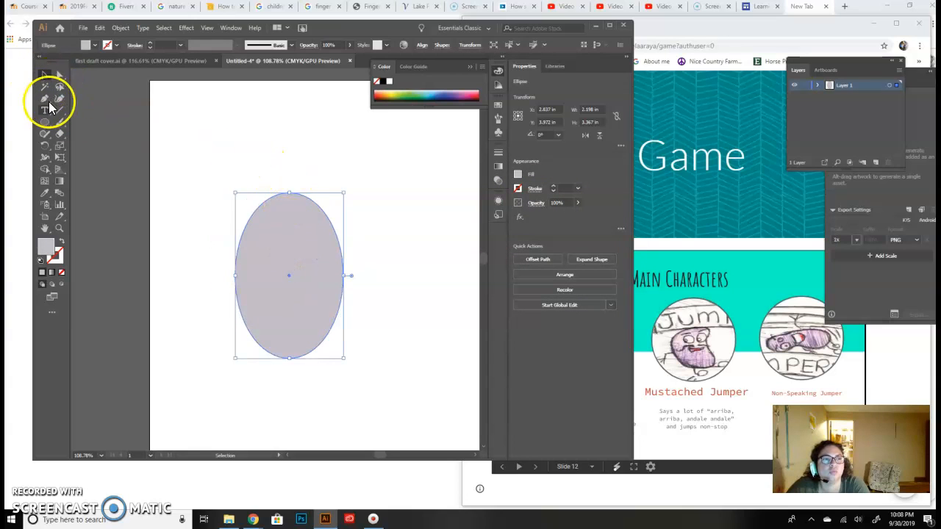
- Draw a circle about 1.53 in across overlapping the upper right of the body ellipse
{"action": "left_click", "coordinate": [46, 125]}
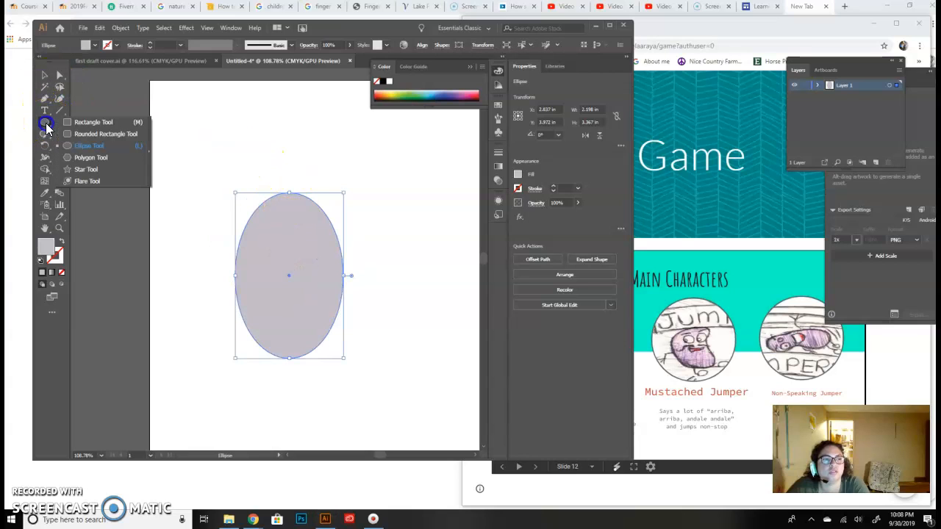
{"action": "left_click", "coordinate": [78, 146]}
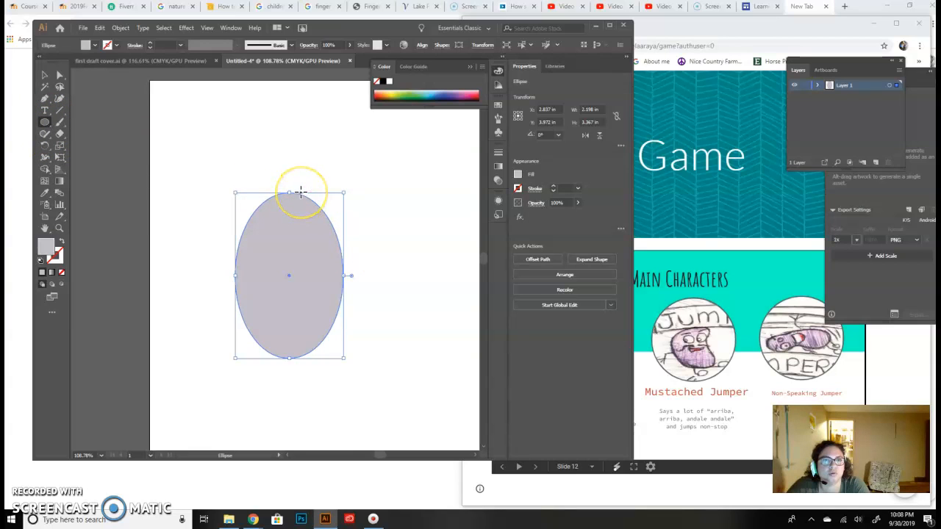
{"action": "left_click_drag", "start_coordinate": [275, 178], "coordinate": [349, 252]}
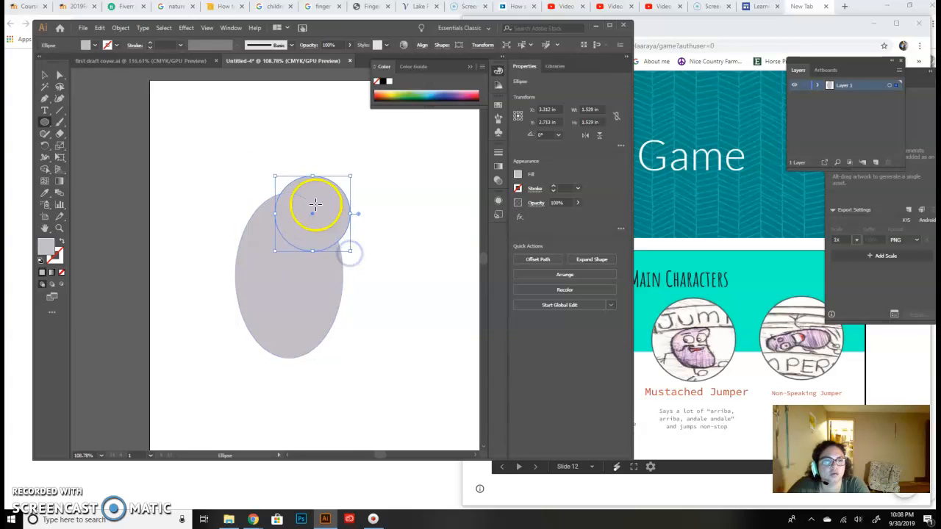
- Reposition the upper circle against the body and reshape it to about 1.5 by 1.35 in as the bean's upper bulge
{"action": "left_click", "coordinate": [44, 75]}
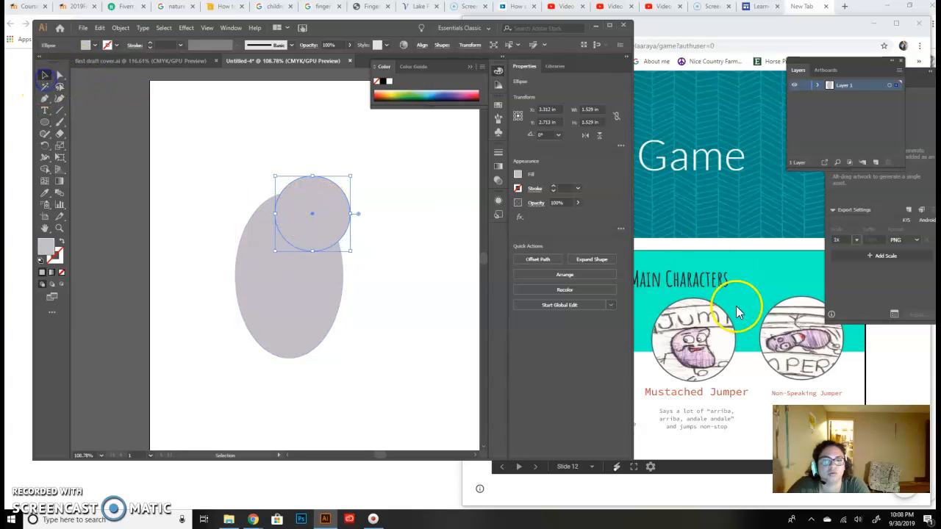
{"action": "left_click_drag", "start_coordinate": [321, 233], "coordinate": [344, 263]}
{"action": "left_click", "coordinate": [398, 201]}
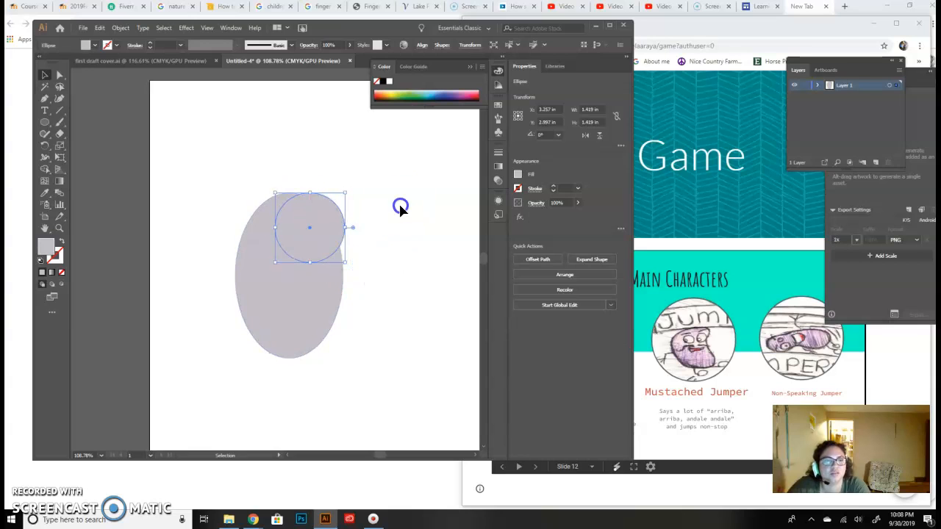
{"action": "left_click_drag", "start_coordinate": [330, 219], "coordinate": [333, 218]}
{"action": "left_click_drag", "start_coordinate": [278, 191], "coordinate": [273, 188]}
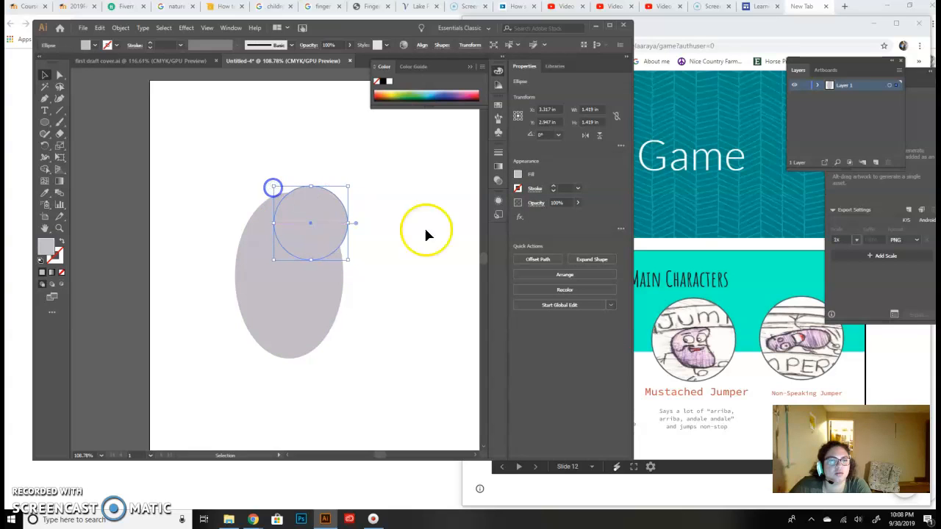
{"action": "left_click_drag", "start_coordinate": [347, 259], "coordinate": [348, 254]}
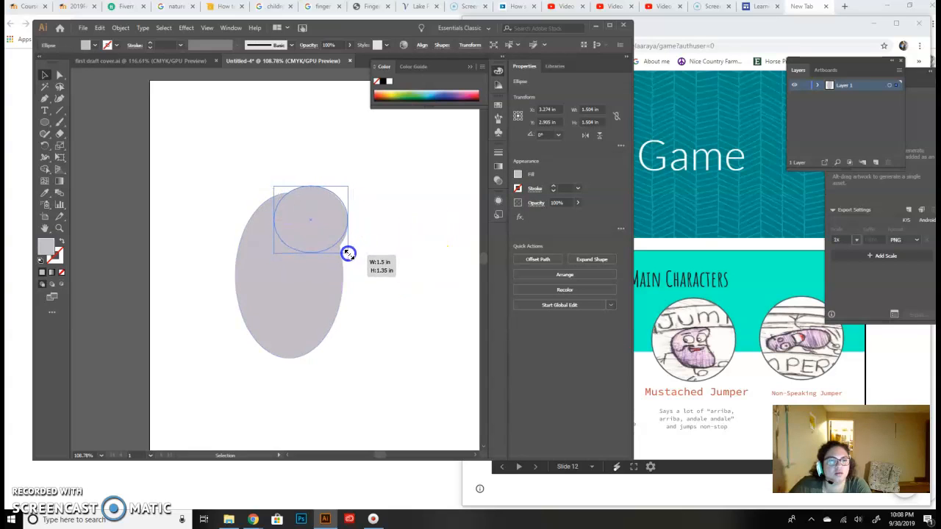
{"action": "left_click", "coordinate": [402, 231]}
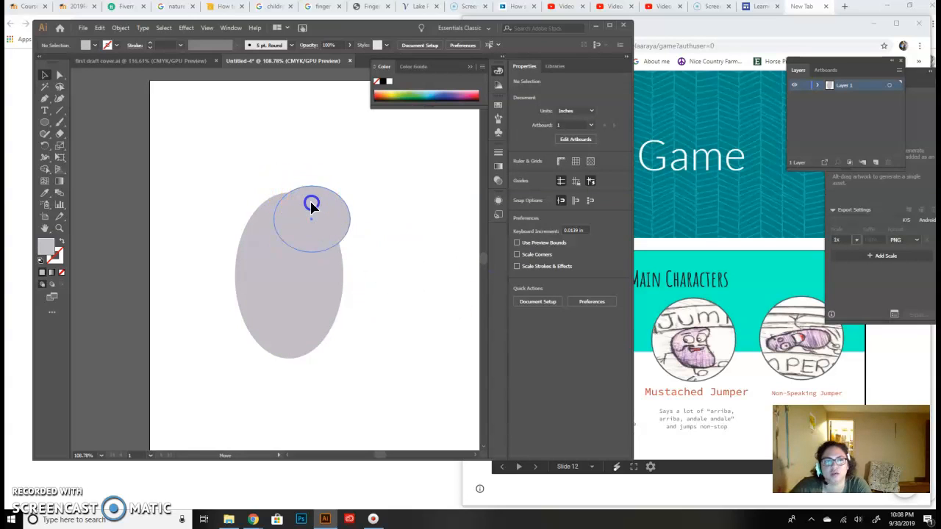
{"action": "left_click", "coordinate": [310, 204]}
{"action": "left_click", "coordinate": [390, 202]}
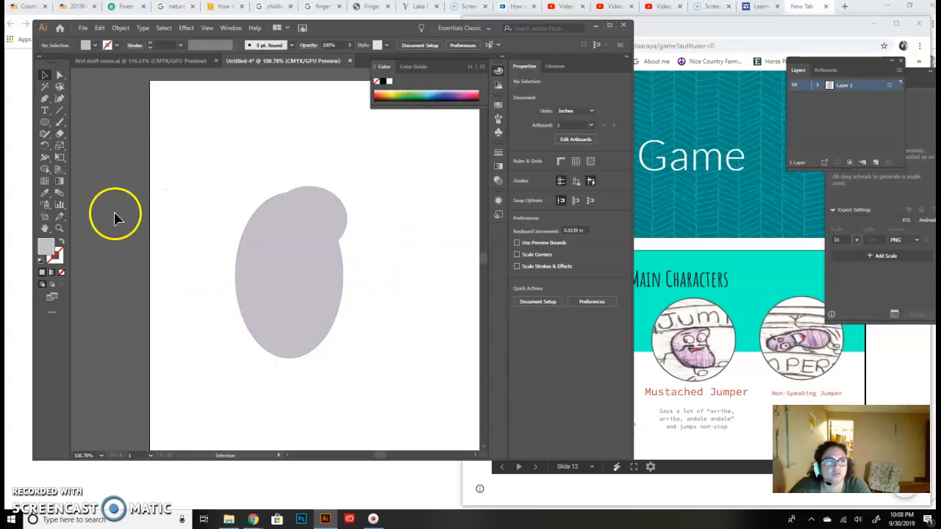
- Draw a small ellipse about 0.86 by 0.75 in and place it at the lower right end of the body
{"action": "left_click", "coordinate": [45, 122]}
{"action": "left_click_drag", "start_coordinate": [286, 335], "coordinate": [323, 363]}
{"action": "left_click", "coordinate": [45, 74]}
{"action": "left_click_drag", "start_coordinate": [309, 359], "coordinate": [323, 344]}
{"action": "left_click", "coordinate": [365, 323]}
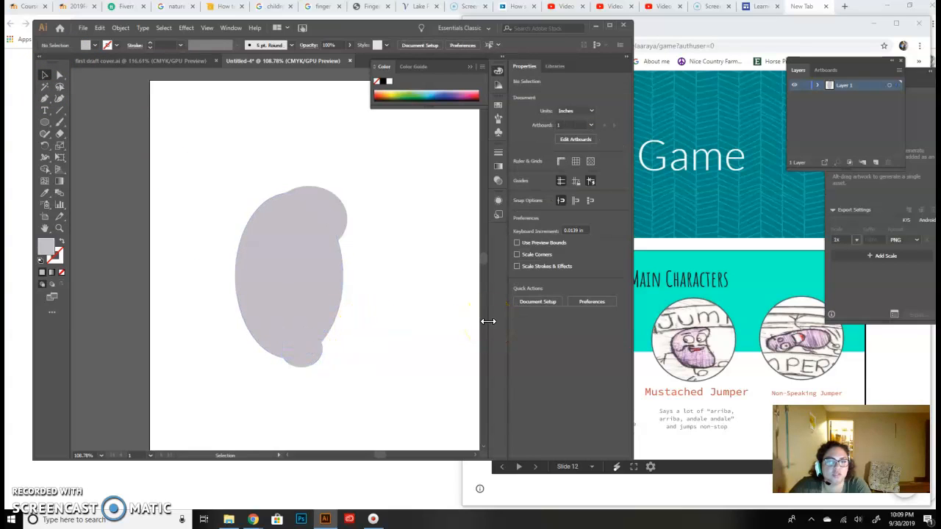
{"action": "left_click_drag", "start_coordinate": [309, 355], "coordinate": [314, 354]}
{"action": "left_click", "coordinate": [384, 307]}
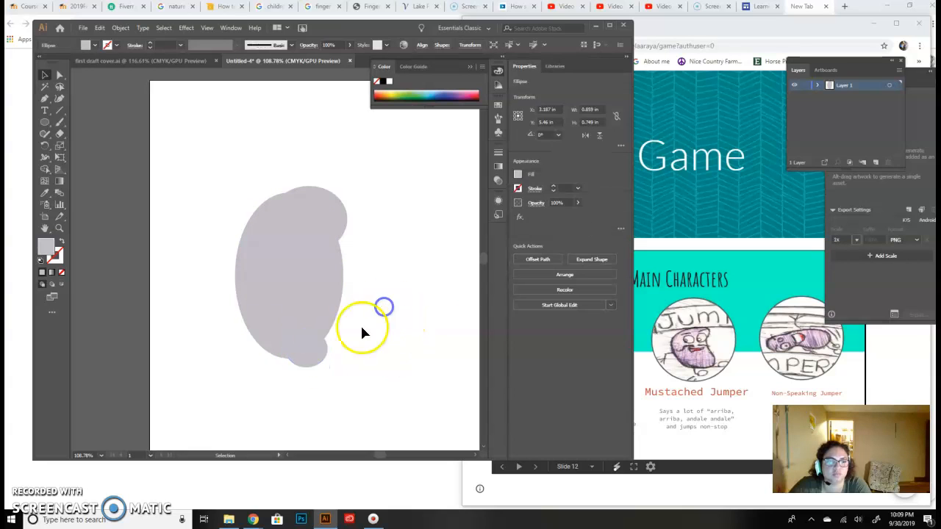
- Add a same-size copy of the small lower ellipse and position both to round out the bean's bottom end
{"action": "left_click", "coordinate": [305, 356]}
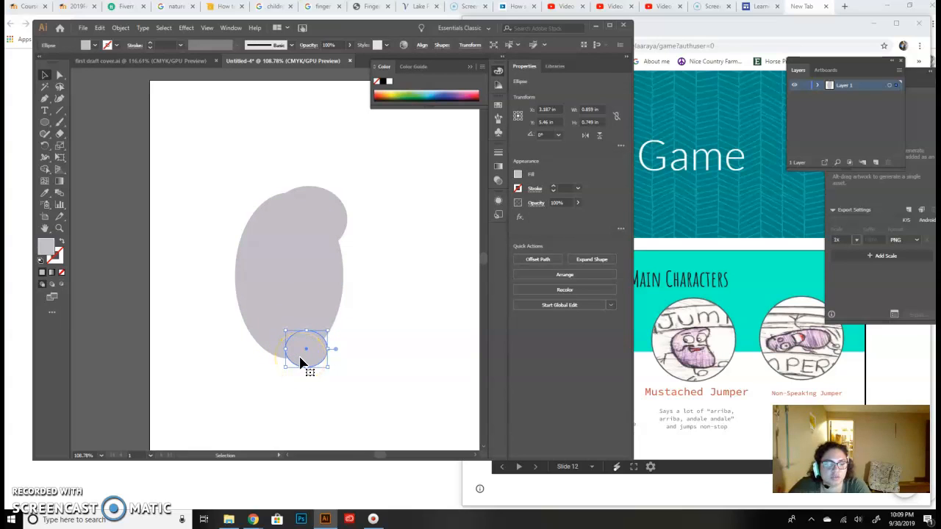
{"action": "mouse_move", "coordinate": [302, 362]}
{"action": "left_mouse_down"}
{"action": "mouse_move", "coordinate": [266, 360]}
{"action": "mouse_move", "coordinate": [316, 348]}
{"action": "mouse_move", "coordinate": [304, 358]}
{"action": "mouse_move", "coordinate": [338, 371]}
{"action": "mouse_move", "coordinate": [310, 346]}
{"action": "left_mouse_up"}
{"action": "left_click", "coordinate": [408, 373]}
{"action": "left_click", "coordinate": [395, 349]}
{"action": "left_click", "coordinate": [434, 363]}
{"action": "left_click", "coordinate": [413, 411]}
{"action": "left_click", "coordinate": [414, 346]}
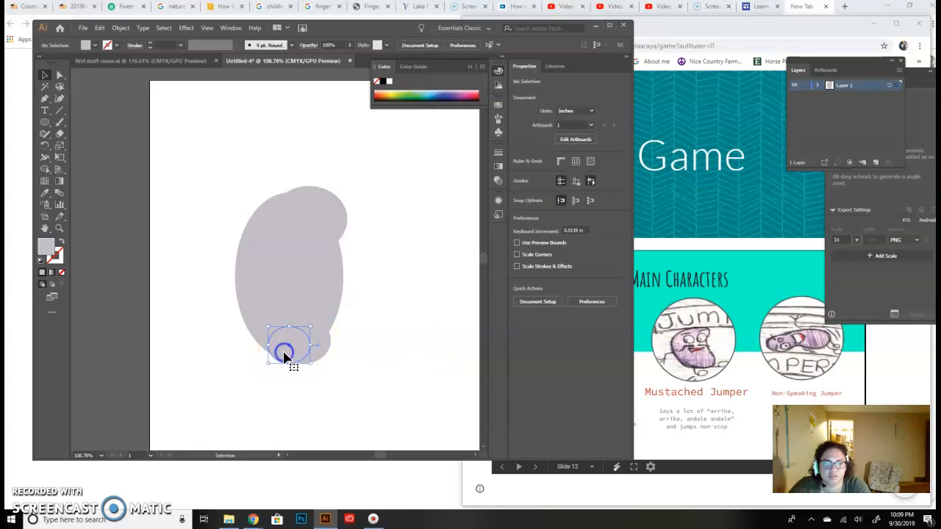
{"action": "left_click", "coordinate": [285, 356]}
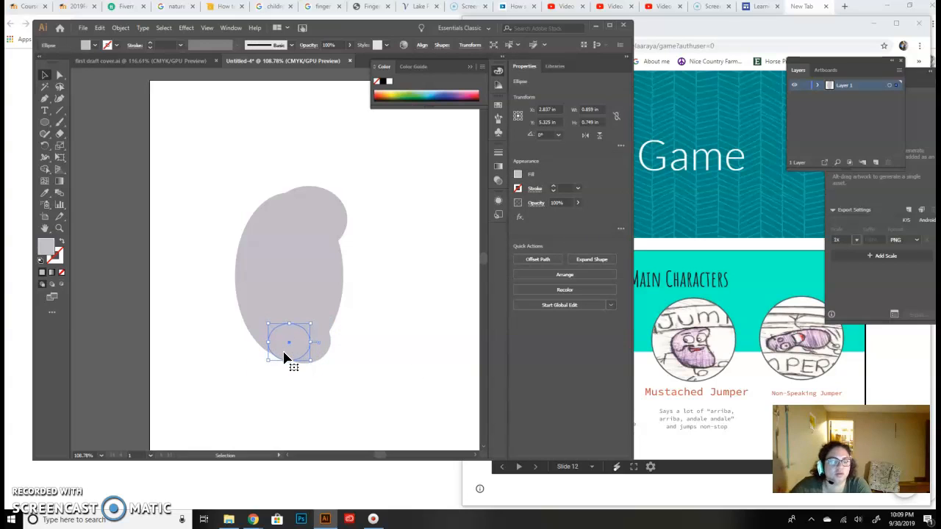
{"action": "left_click", "coordinate": [374, 356]}
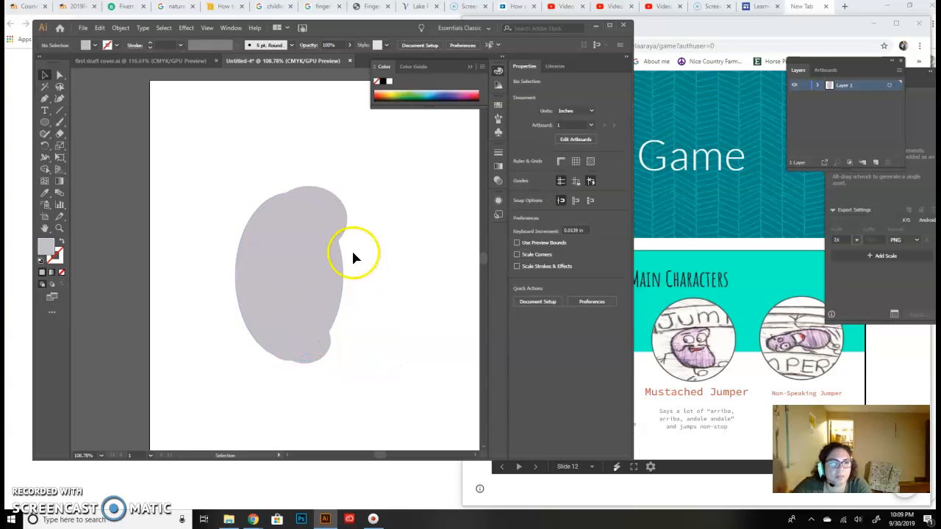
- Merge the main body ellipse, the upper bulge and both small lower ellipses into one bean shape with Shape Builder
{"action": "left_click", "coordinate": [44, 169]}
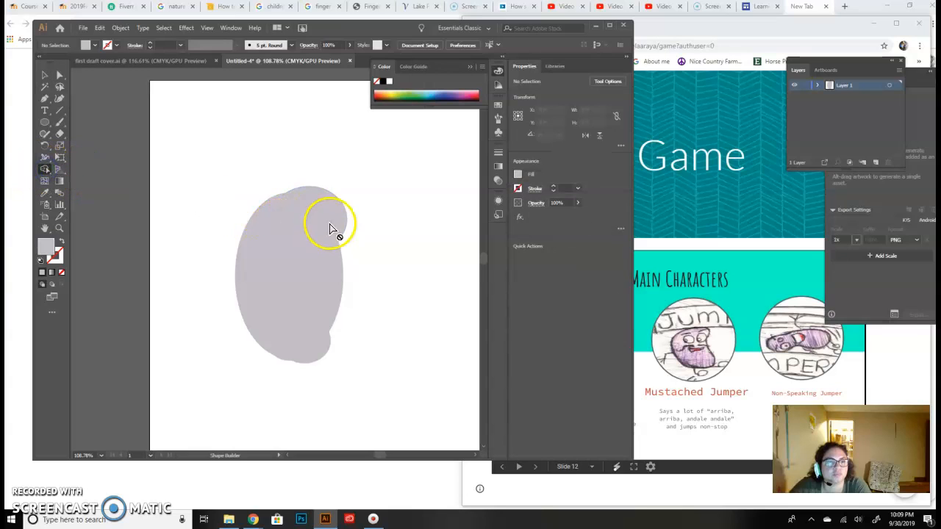
{"action": "left_click", "coordinate": [42, 75]}
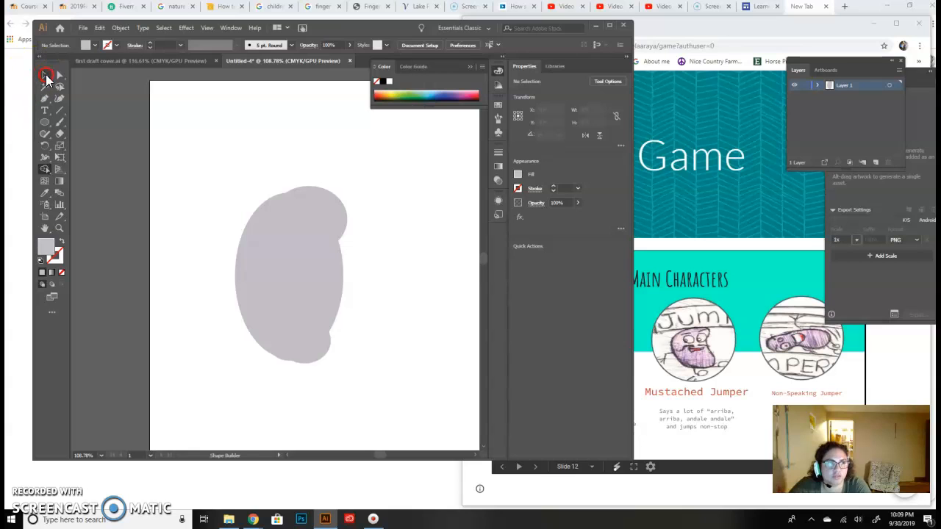
{"action": "left_click_drag", "start_coordinate": [196, 174], "coordinate": [413, 381]}
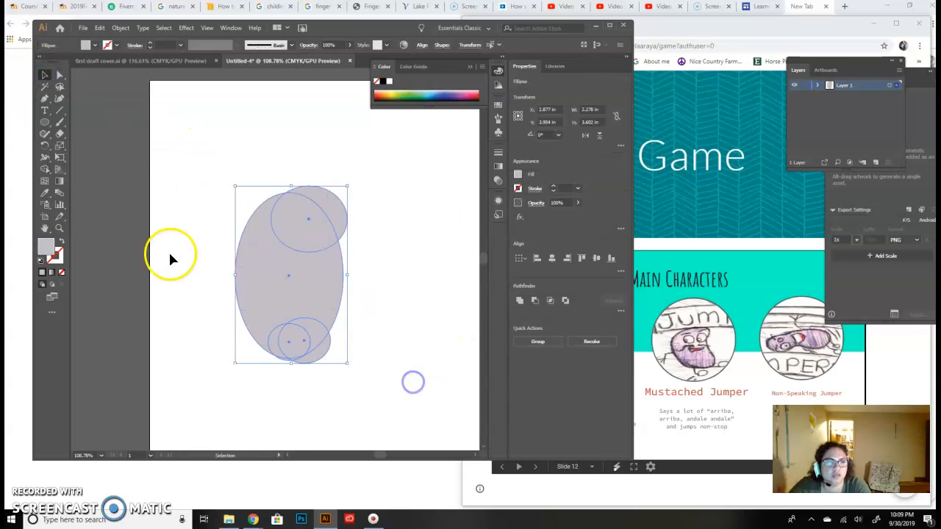
{"action": "left_click", "coordinate": [44, 170]}
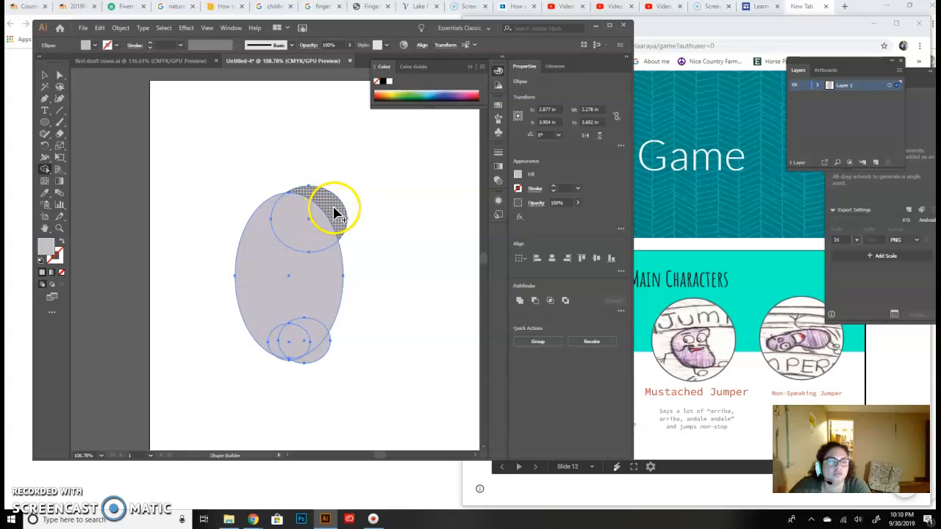
{"action": "mouse_move", "coordinate": [334, 213]}
{"action": "left_mouse_down"}
{"action": "mouse_move", "coordinate": [297, 237]}
{"action": "mouse_move", "coordinate": [294, 275]}
{"action": "left_mouse_up"}
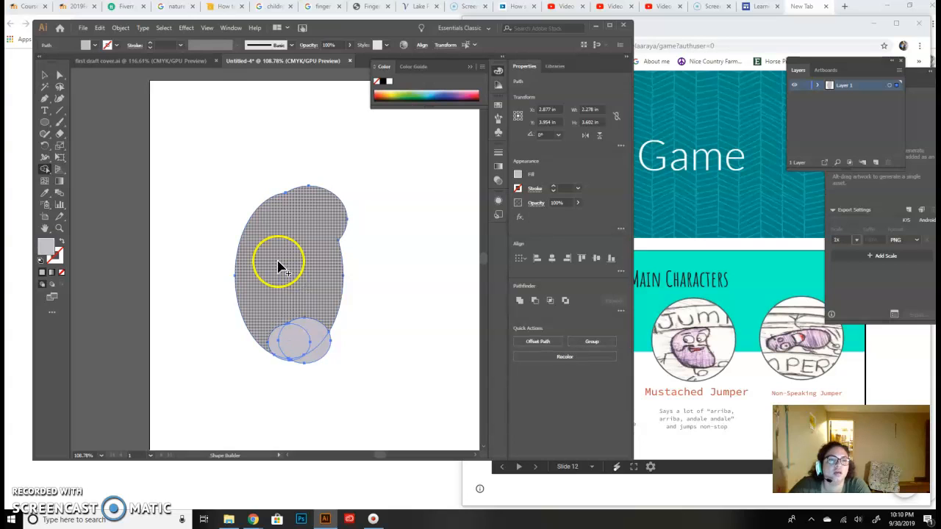
{"action": "left_click_drag", "start_coordinate": [261, 323], "coordinate": [306, 361]}
{"action": "left_click_drag", "start_coordinate": [267, 331], "coordinate": [298, 360]}
{"action": "scroll", "coordinate": [441, 360], "scroll_direction": "down", "scroll_amount": 1}
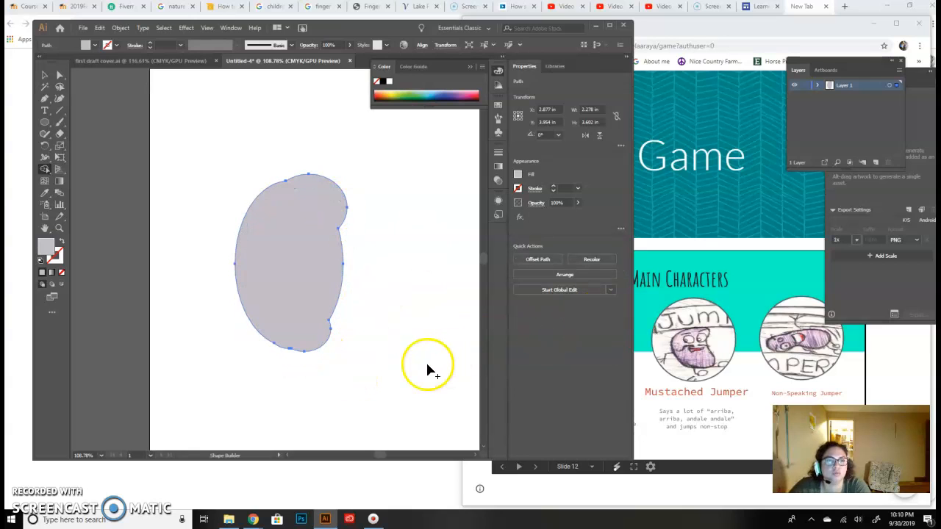
{"action": "scroll", "coordinate": [425, 359], "scroll_direction": "up", "scroll_amount": 2}
{"action": "scroll", "coordinate": [425, 358], "scroll_direction": "down", "scroll_amount": 1}
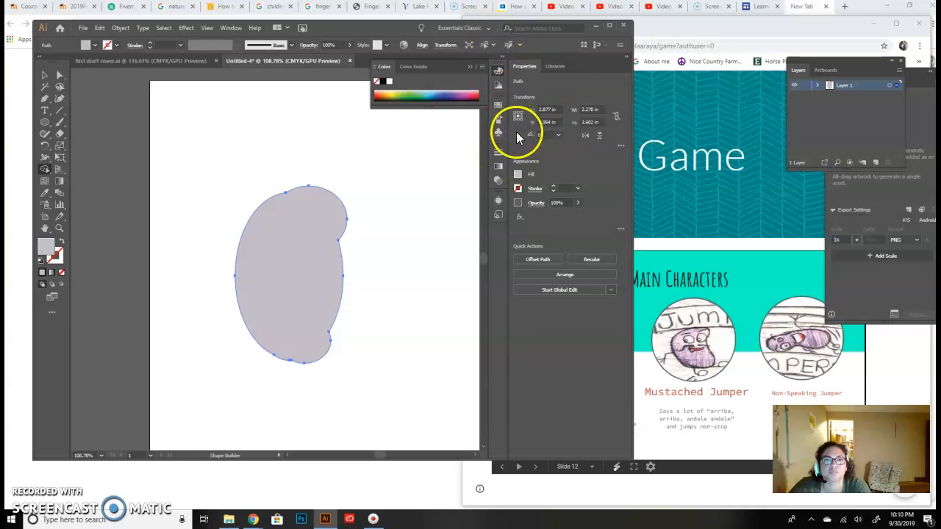
- Reset the Essentials Classic workspace to its default panel arrangement
{"action": "left_click", "coordinate": [497, 154]}
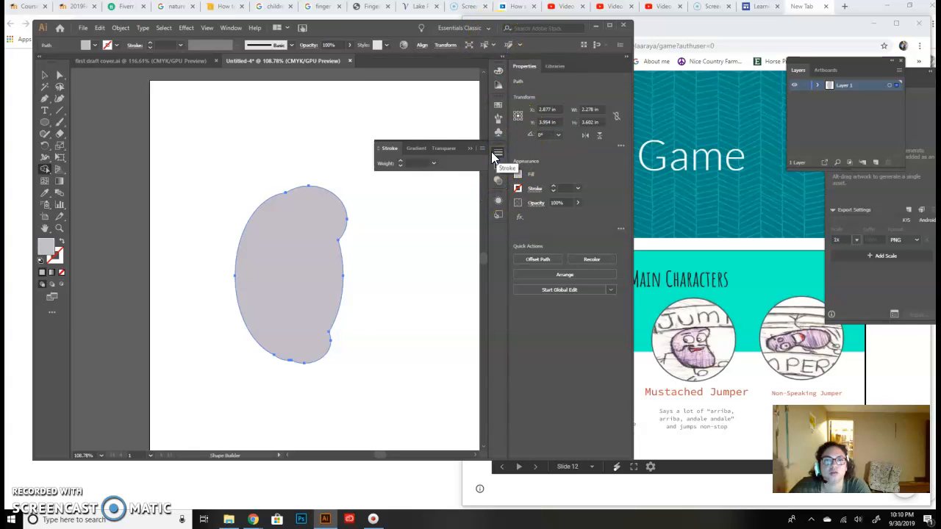
{"action": "left_click", "coordinate": [468, 148]}
{"action": "left_click", "coordinate": [468, 31]}
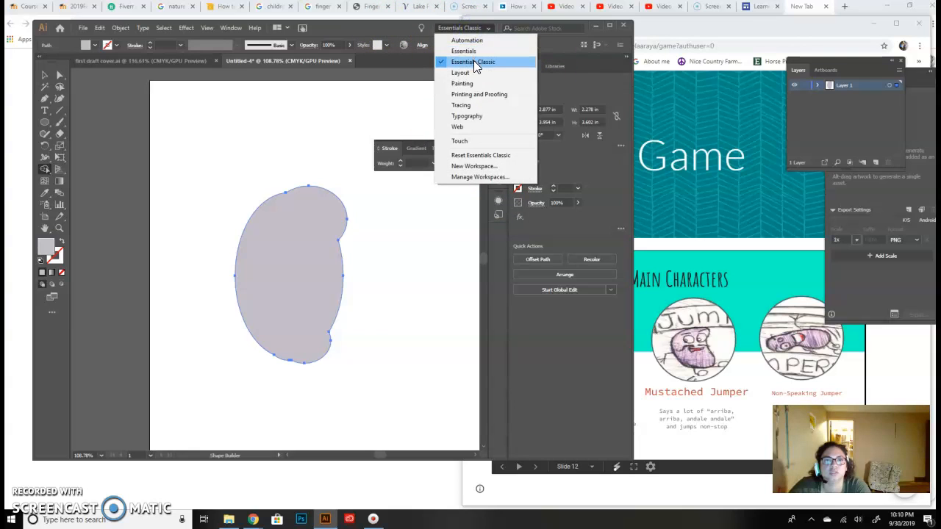
{"action": "left_click", "coordinate": [473, 60]}
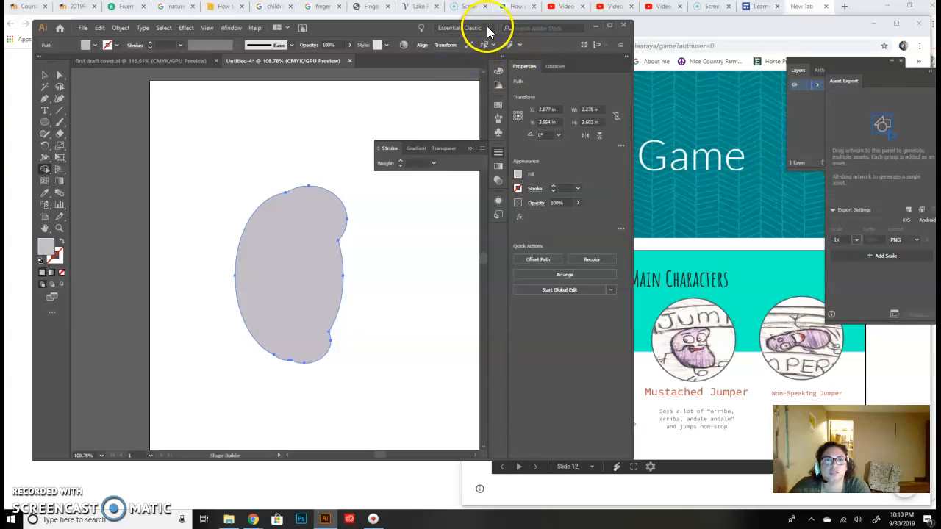
{"action": "left_click", "coordinate": [488, 29]}
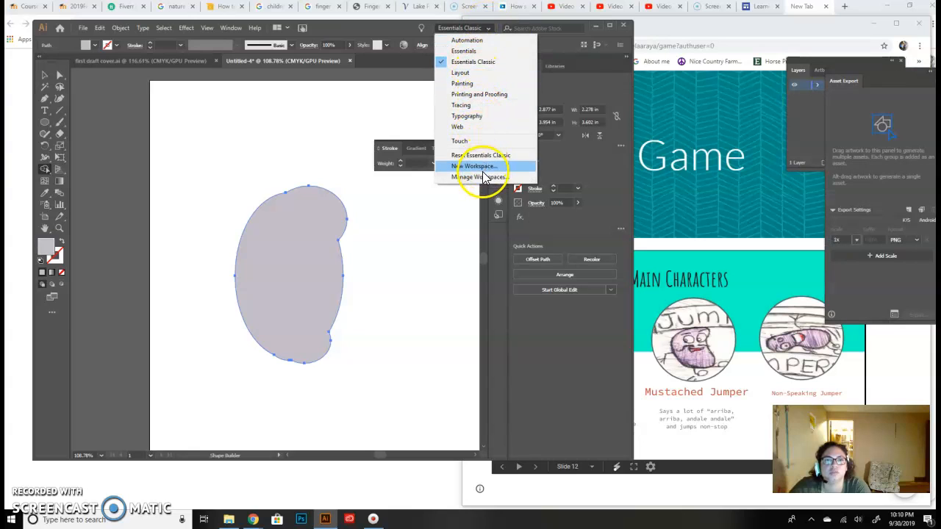
{"action": "left_click", "coordinate": [476, 155]}
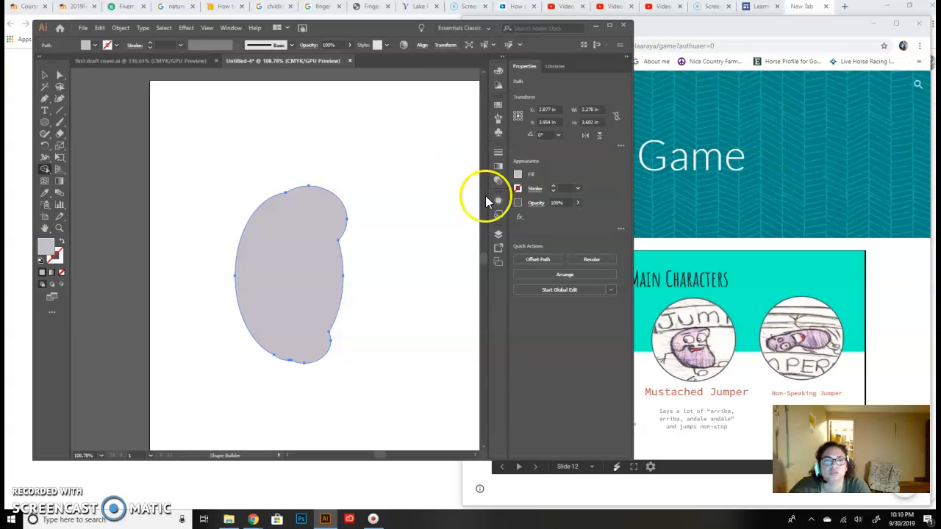
- Lock the layer holding the bean shape and add a new layer above it
{"action": "left_click", "coordinate": [498, 235]}
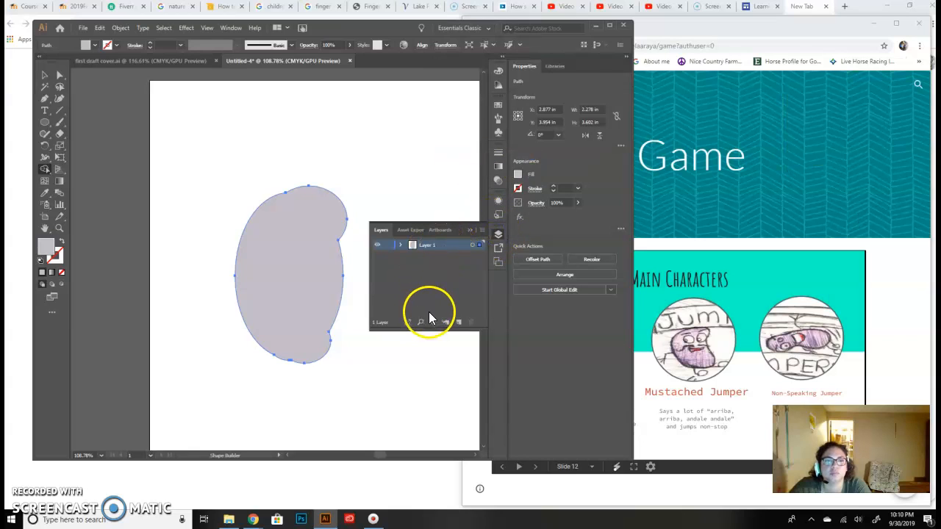
{"action": "left_click", "coordinate": [389, 245]}
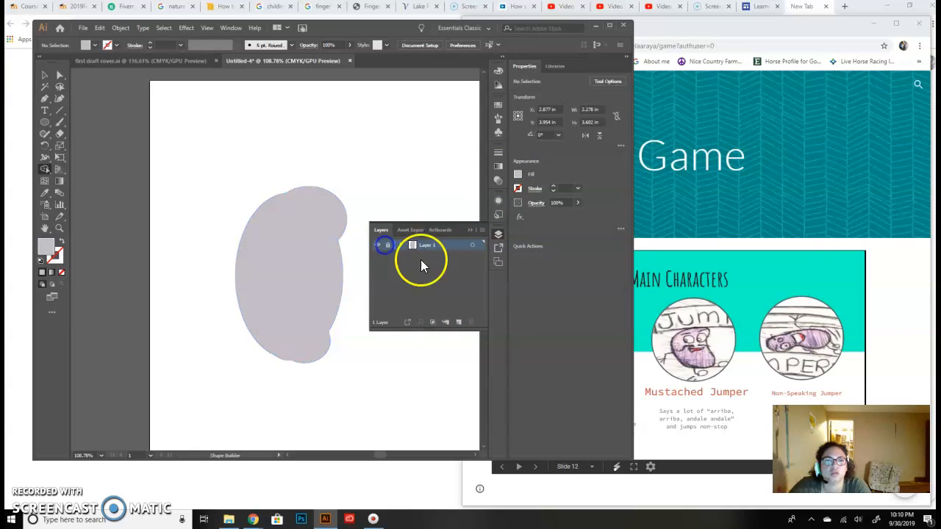
{"action": "left_click", "coordinate": [457, 322]}
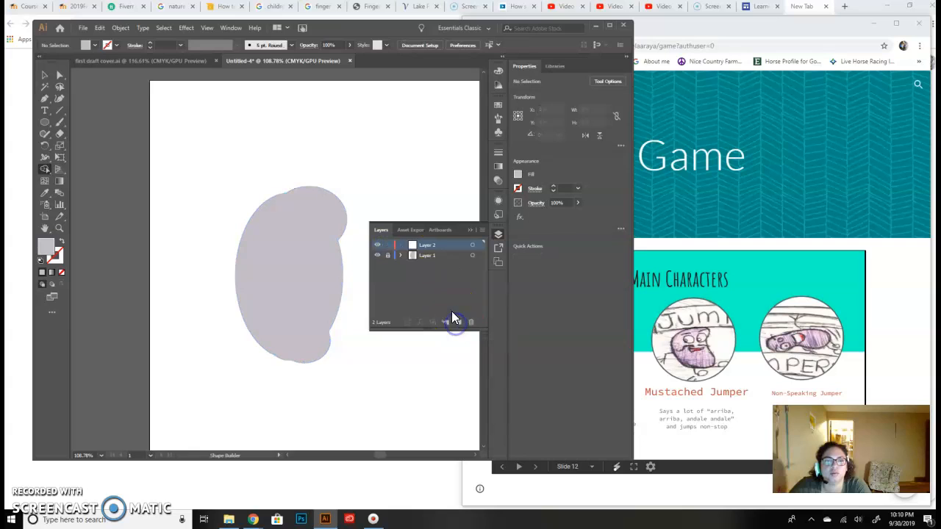
- Rename the locked bean layer "body" and the new upper layer "features"
{"action": "left_click", "coordinate": [436, 256]}
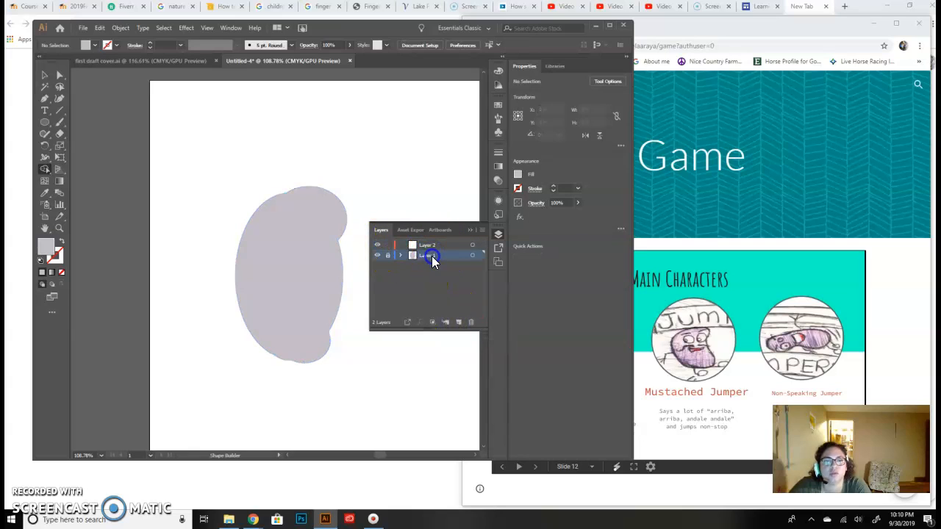
{"action": "type", "text": "s"}
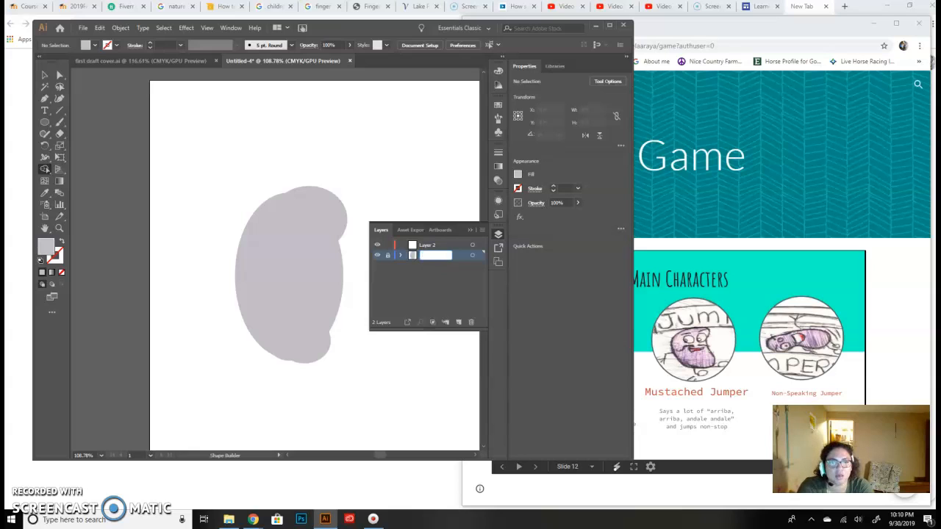
{"action": "left_click", "coordinate": [435, 245]}
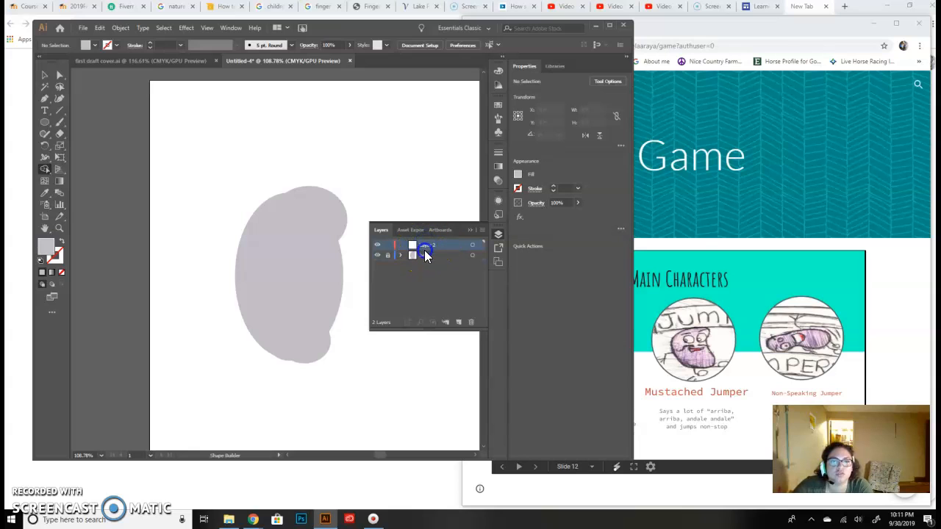
{"action": "double_click", "coordinate": [429, 246]}
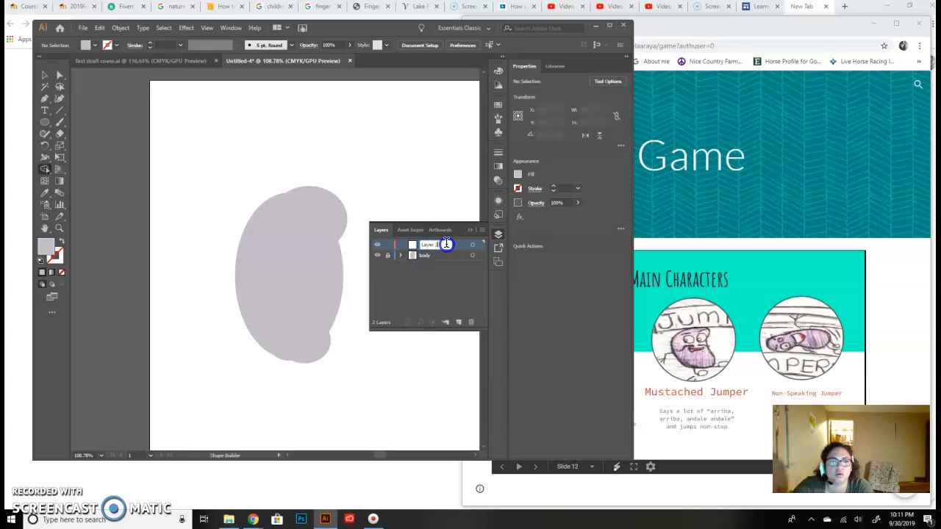
{"action": "type", "text": "fa"}
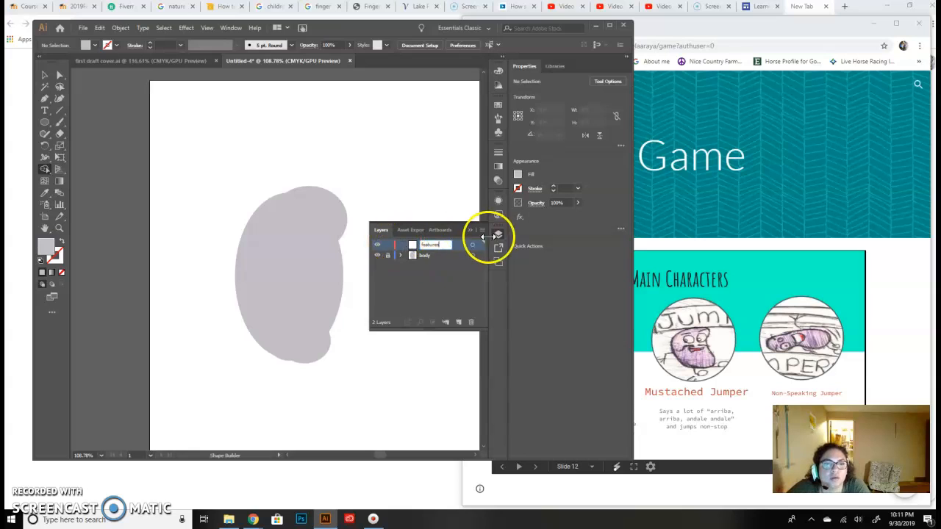
{"action": "key", "text": "Return"}
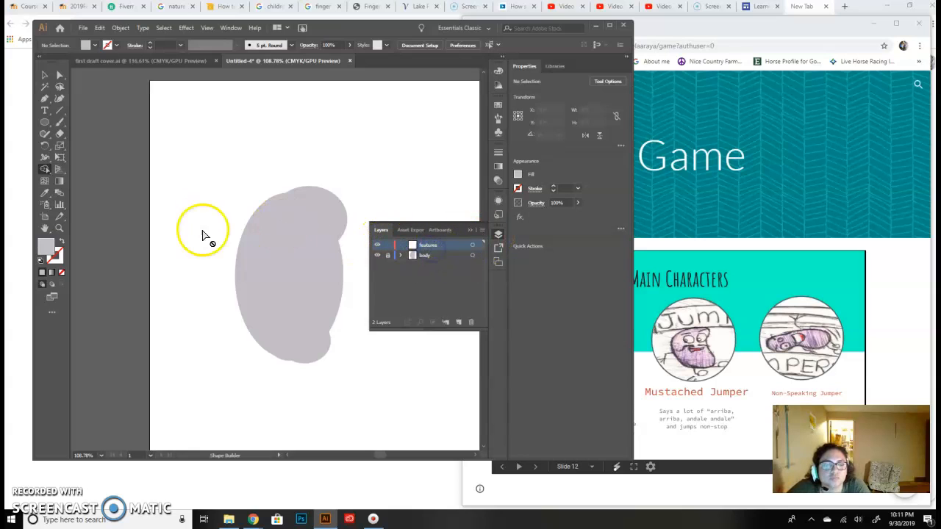
- Draw a small upright ellipse about 0.27 by 0.47 in on the features layer, in the empty area beside the bean's upper left
{"action": "left_click", "coordinate": [44, 122]}
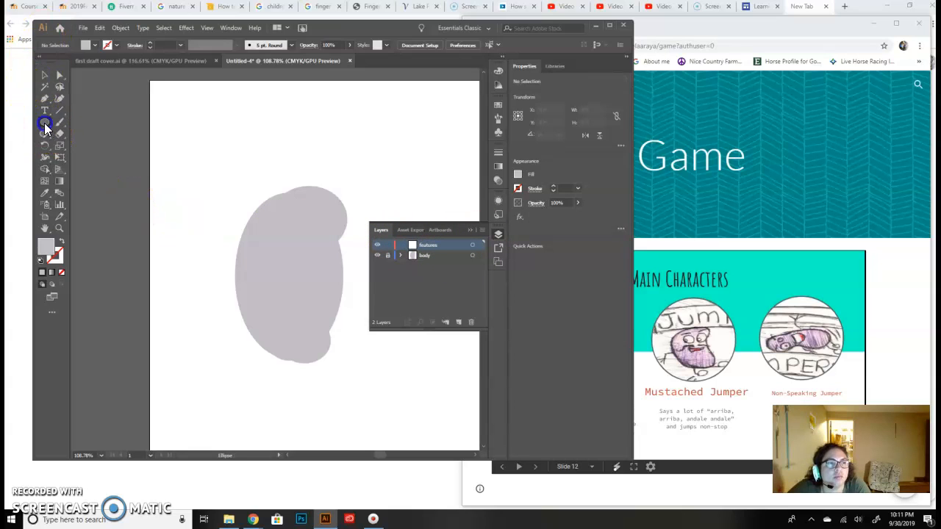
{"action": "left_click_drag", "start_coordinate": [183, 173], "coordinate": [195, 194]}
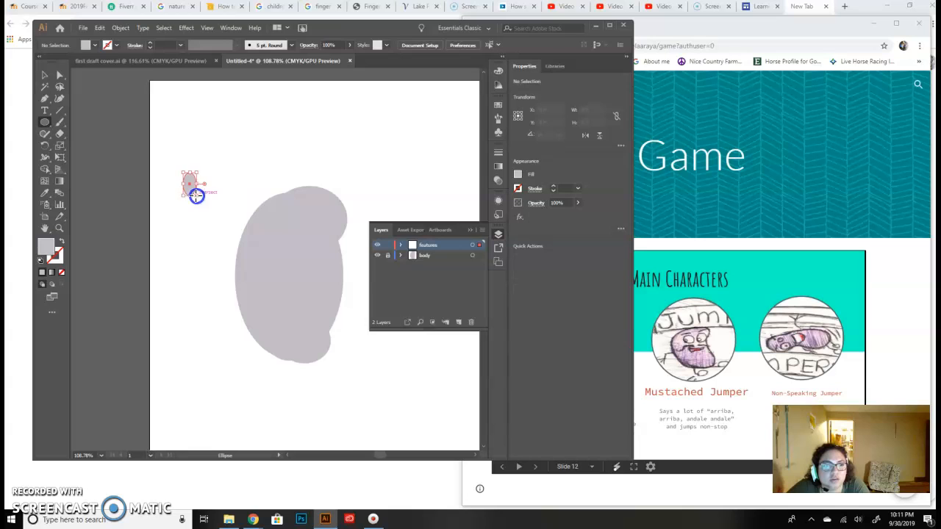
{"action": "left_click", "coordinate": [195, 148]}
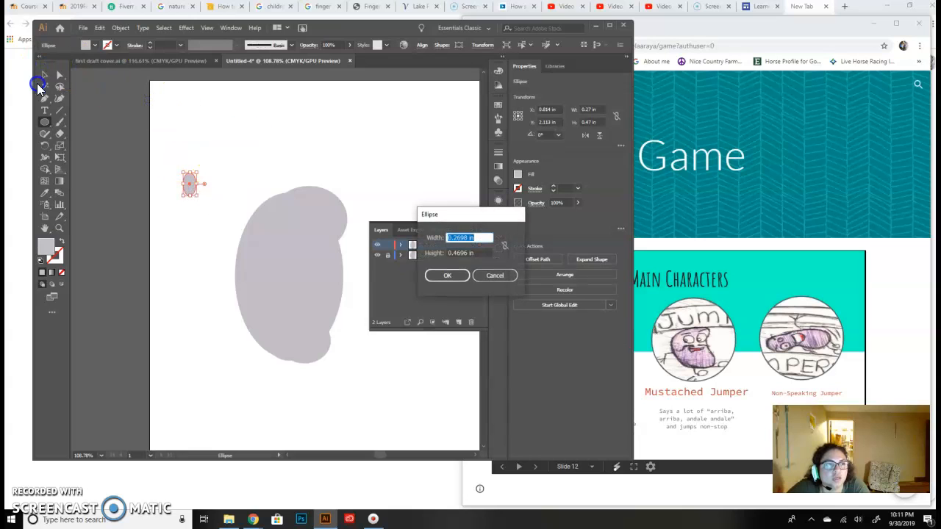
{"action": "left_click", "coordinate": [507, 275]}
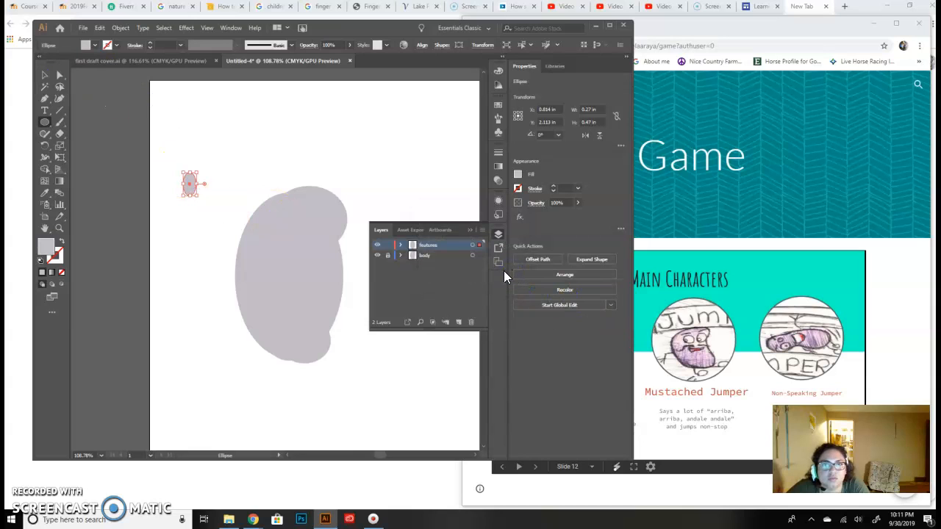
- Change the small ellipse's fill colour to near-white FCFCFC
{"action": "double_click", "coordinate": [42, 245]}
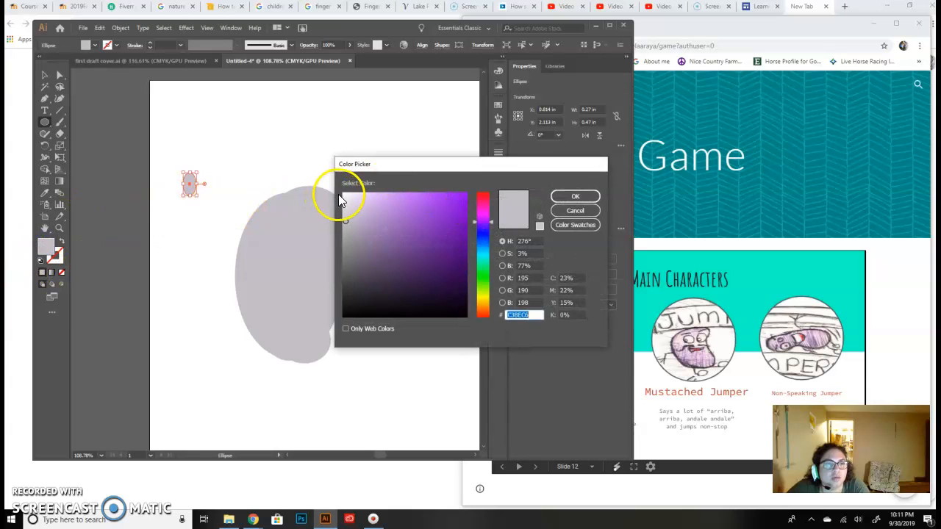
{"action": "left_click", "coordinate": [343, 192]}
{"action": "left_click", "coordinate": [575, 197]}
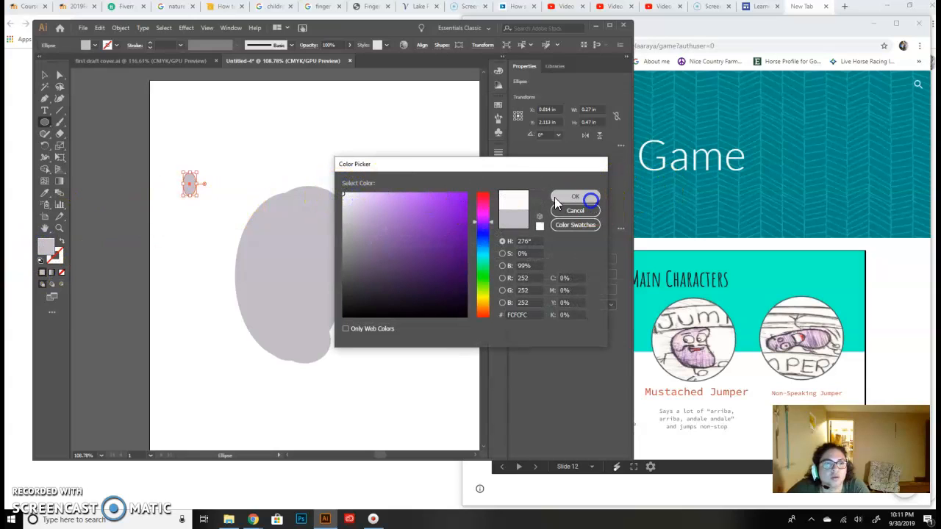
- Move the white ellipse onto the upper part of the bean as an eye and enlarge it to about 0.34 by 0.62 in
{"action": "left_click", "coordinate": [44, 74]}
{"action": "left_click_drag", "start_coordinate": [182, 199], "coordinate": [298, 249]}
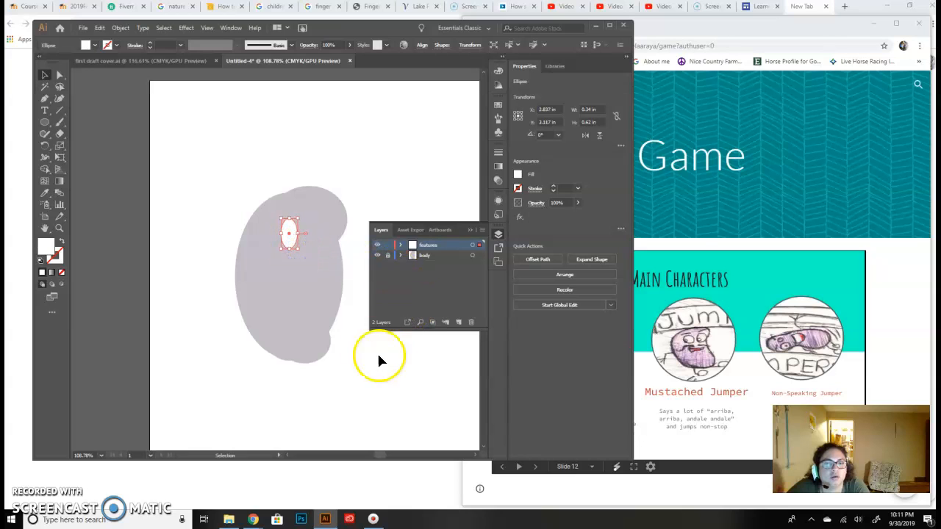
{"action": "left_click", "coordinate": [404, 382]}
- Rotate the white eye ellipse about 17° so its top leans left, and widen it to about 0.47 by 0.61 in
{"action": "left_click", "coordinate": [290, 233]}
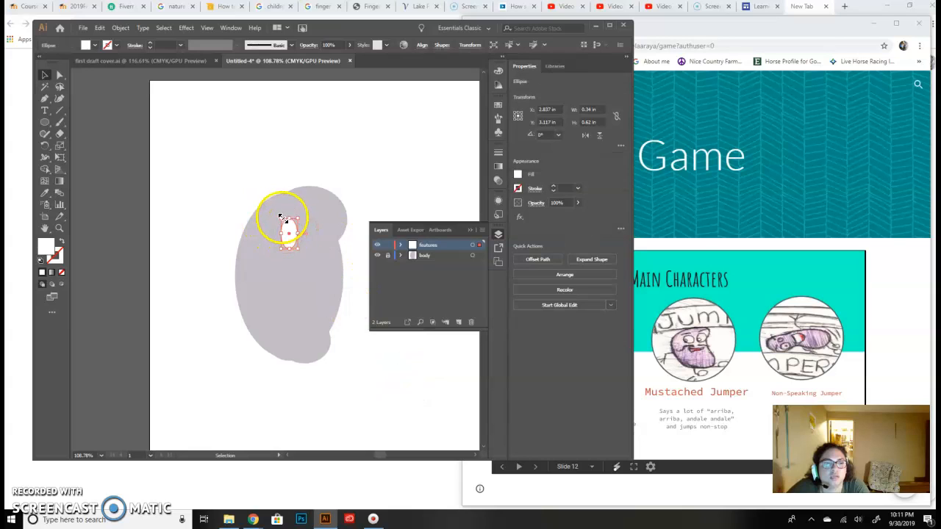
{"action": "left_click_drag", "start_coordinate": [279, 216], "coordinate": [269, 215]}
{"action": "left_click", "coordinate": [416, 162]}
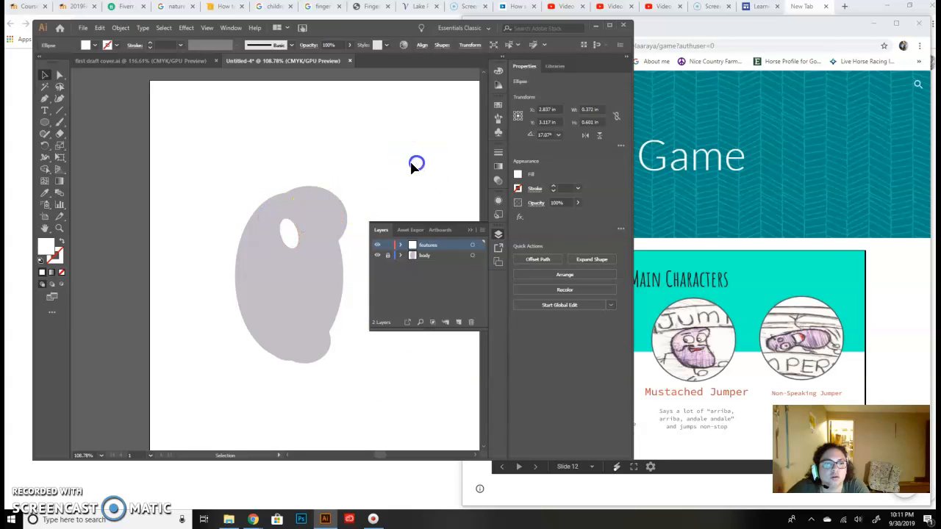
{"action": "left_click", "coordinate": [279, 237]}
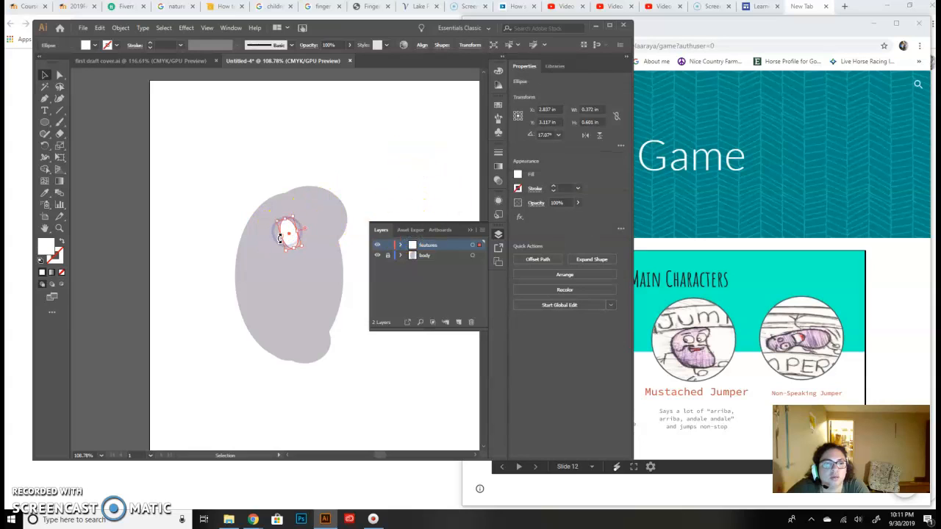
{"action": "left_click_drag", "start_coordinate": [281, 237], "coordinate": [276, 236]}
{"action": "left_click", "coordinate": [410, 181]}
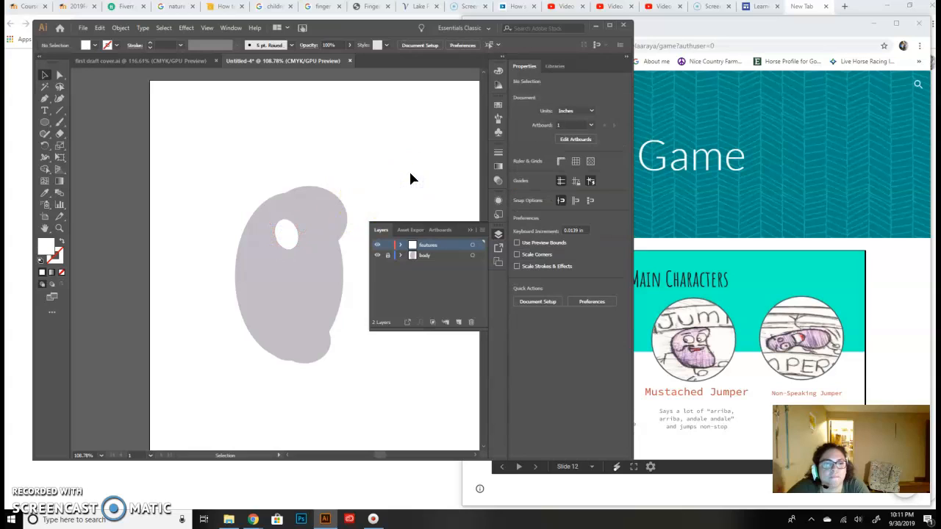
- Give the white eye ellipse a 1 pt black stroke
{"action": "left_click", "coordinate": [282, 235]}
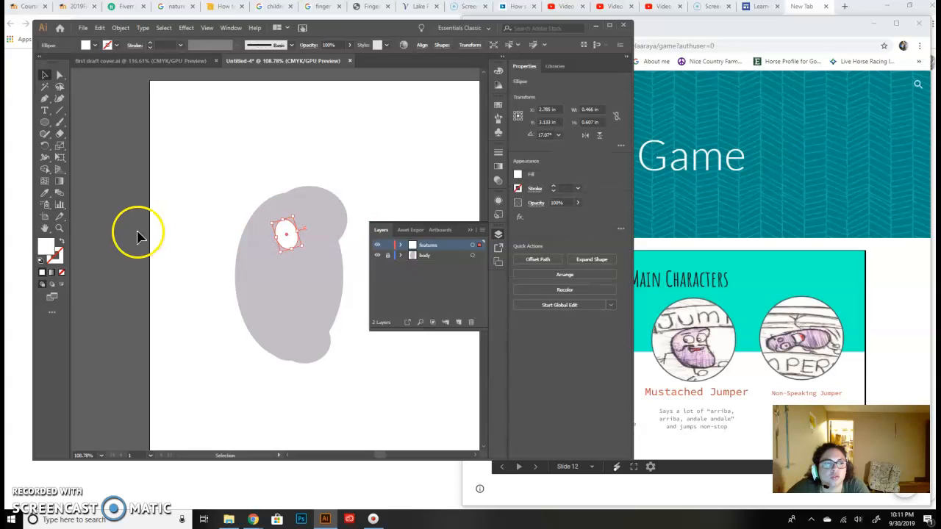
{"action": "left_click", "coordinate": [56, 263]}
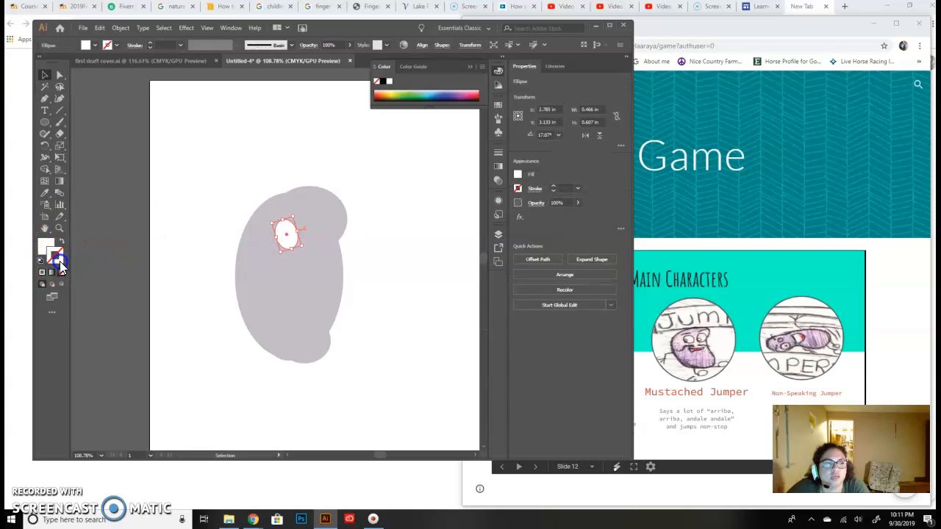
{"action": "left_click", "coordinate": [108, 45]}
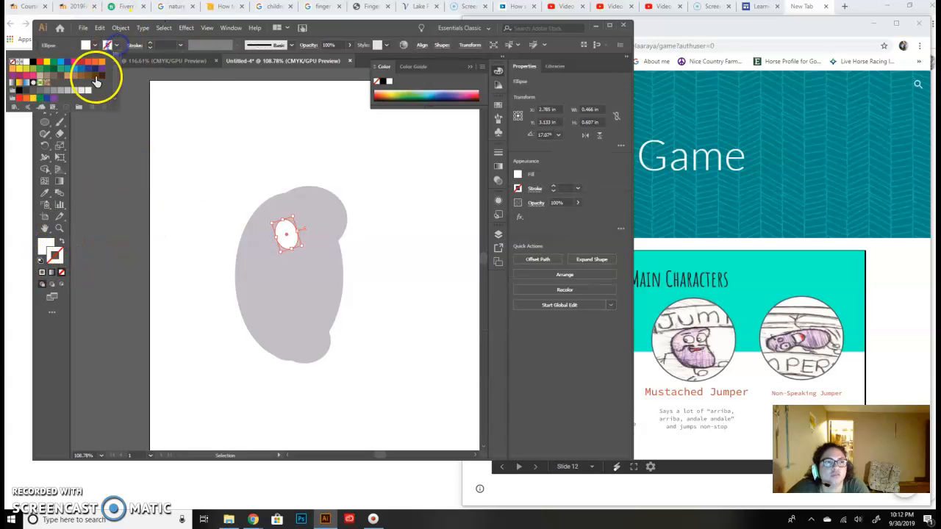
{"action": "left_click", "coordinate": [33, 61]}
{"action": "left_click", "coordinate": [99, 184]}
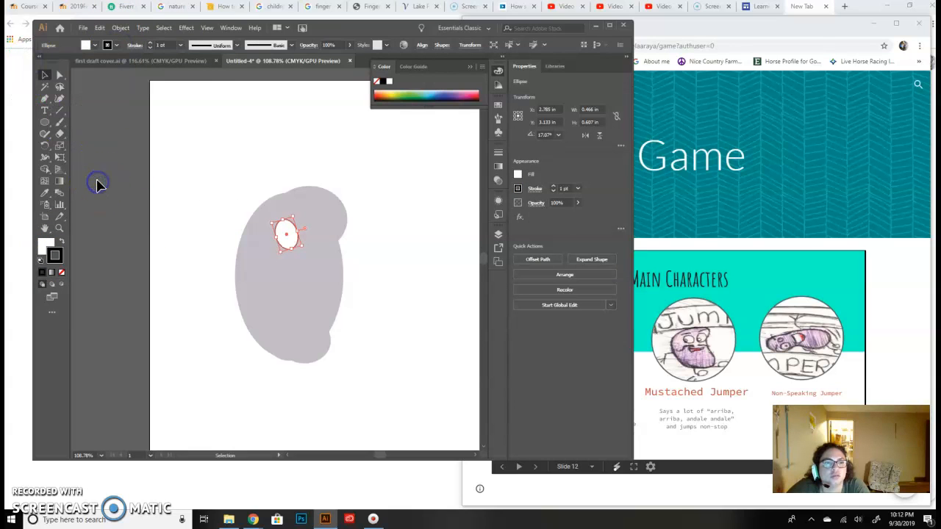
{"action": "left_click", "coordinate": [225, 190]}
{"action": "mouse_move", "coordinate": [287, 231]}
{"action": "left_mouse_down"}
{"action": "mouse_move", "coordinate": [282, 241]}
{"action": "mouse_move", "coordinate": [289, 235]}
{"action": "left_mouse_up"}
{"action": "left_click", "coordinate": [287, 232]}
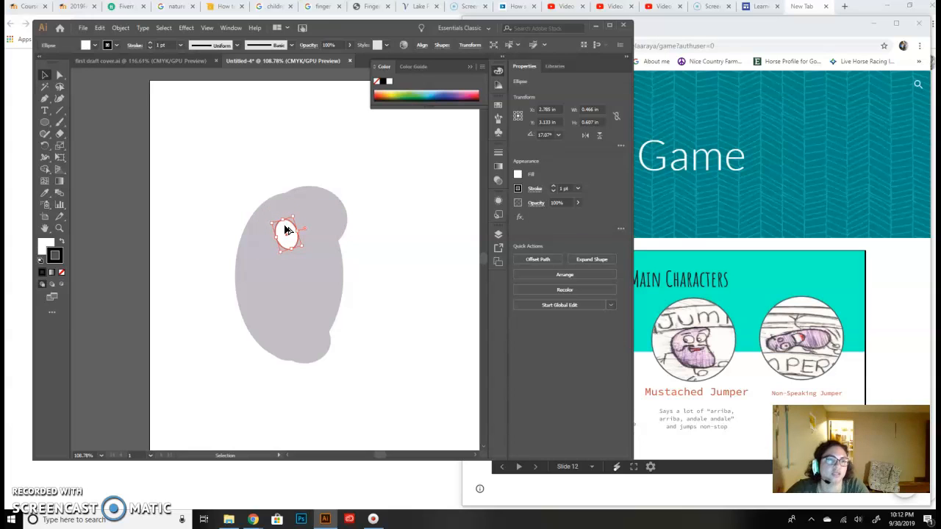
{"action": "left_click_drag", "start_coordinate": [271, 222], "coordinate": [319, 240]}
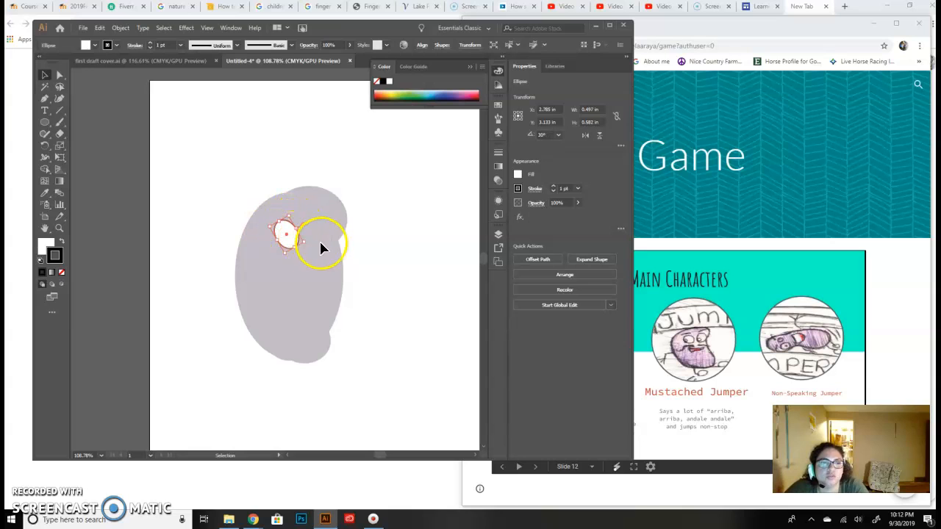
{"action": "left_click", "coordinate": [99, 28]}
{"action": "left_click", "coordinate": [107, 39]}
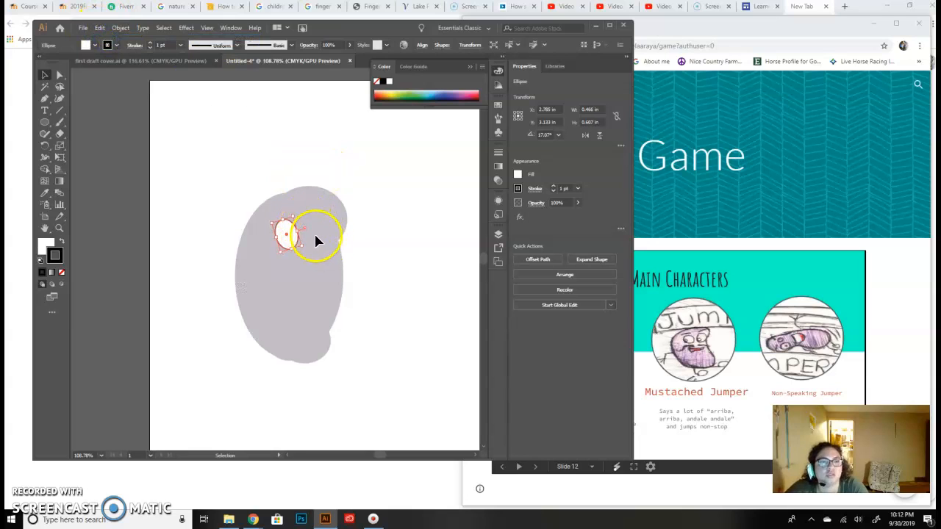
- Place a copy of the outlined eye to its right on the bean and rotate it to about 349° so its top leans right
{"action": "left_click_drag", "start_coordinate": [291, 242], "coordinate": [319, 239]}
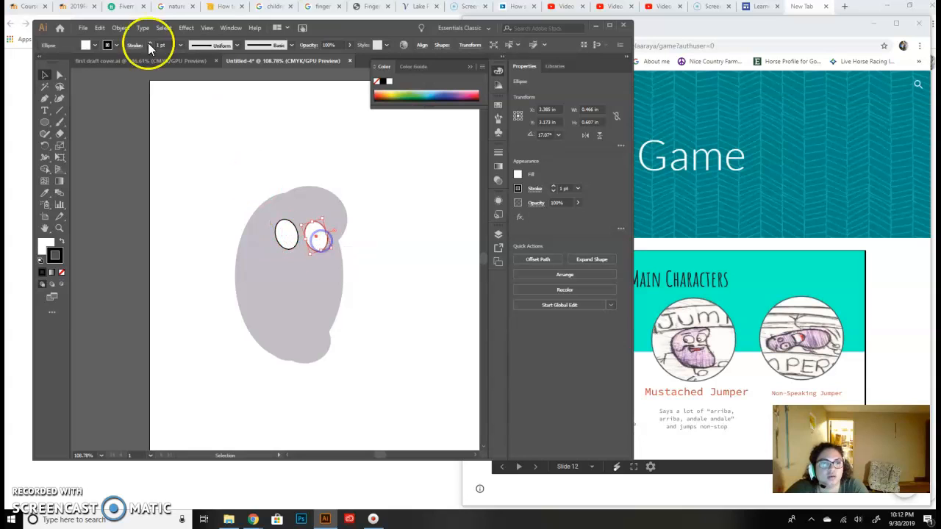
{"action": "left_click", "coordinate": [99, 28]}
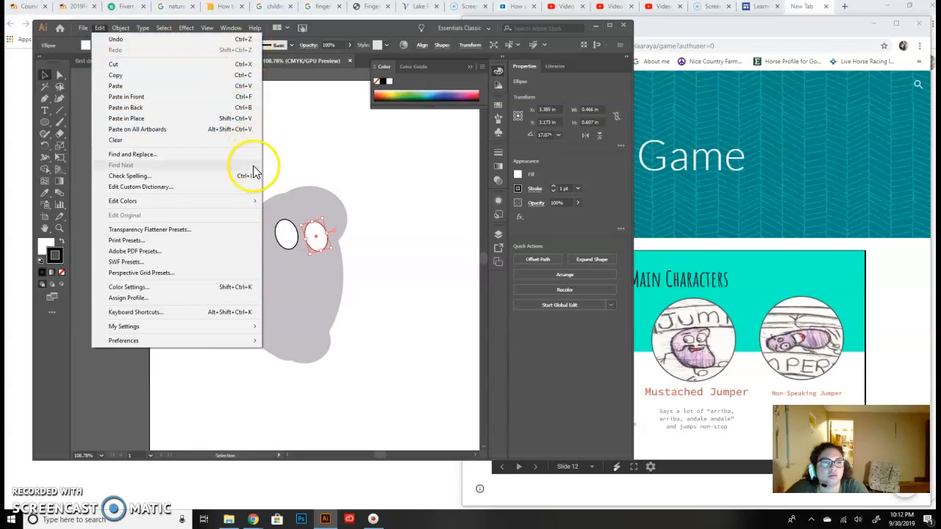
{"action": "left_click", "coordinate": [438, 252]}
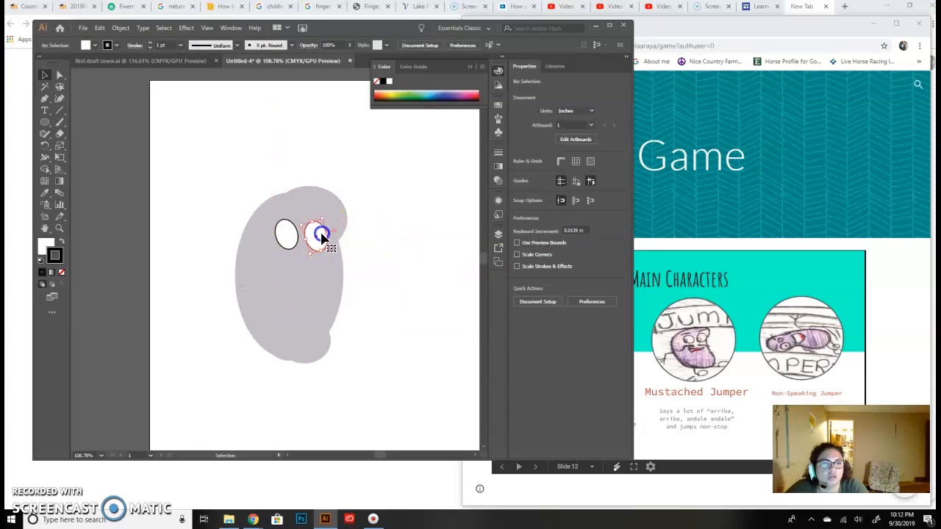
{"action": "left_click", "coordinate": [321, 235]}
{"action": "mouse_move", "coordinate": [332, 250]}
{"action": "left_mouse_down"}
{"action": "mouse_move", "coordinate": [319, 254]}
{"action": "mouse_move", "coordinate": [326, 252]}
{"action": "left_mouse_up"}
{"action": "left_click", "coordinate": [388, 245]}
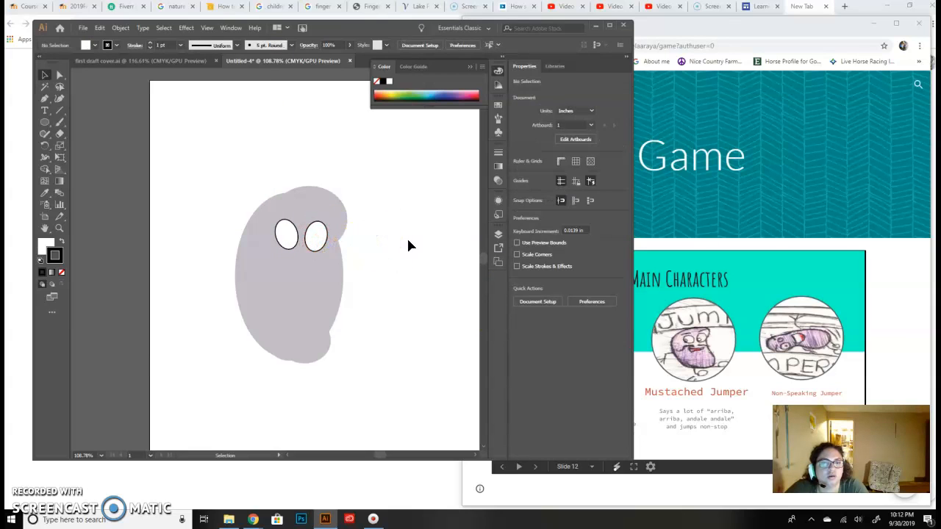
- Draw a circle about 0.225 in wide in the empty area left of the bean and fill it black
{"action": "left_click", "coordinate": [314, 232]}
{"action": "left_click", "coordinate": [45, 124]}
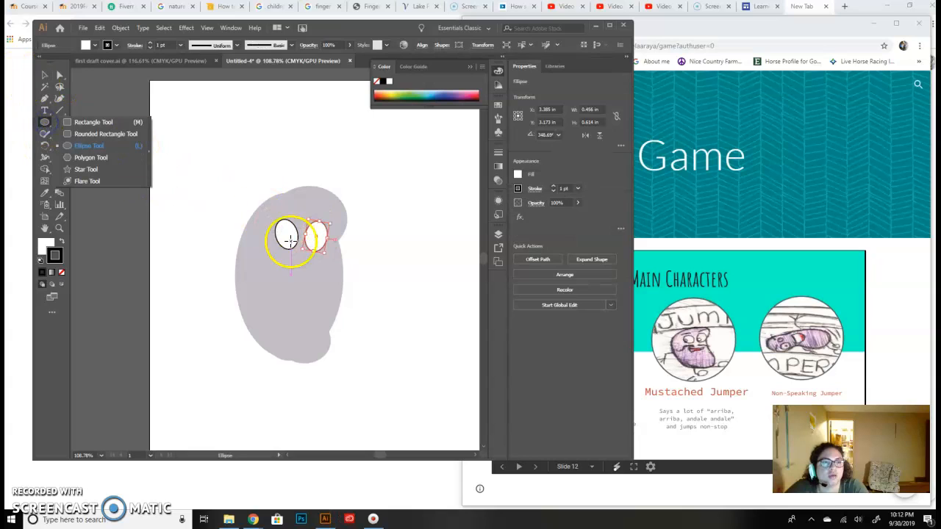
{"action": "mouse_move", "coordinate": [185, 215]}
{"action": "left_mouse_down"}
{"action": "mouse_move", "coordinate": [201, 231]}
{"action": "mouse_move", "coordinate": [189, 223]}
{"action": "left_mouse_up"}
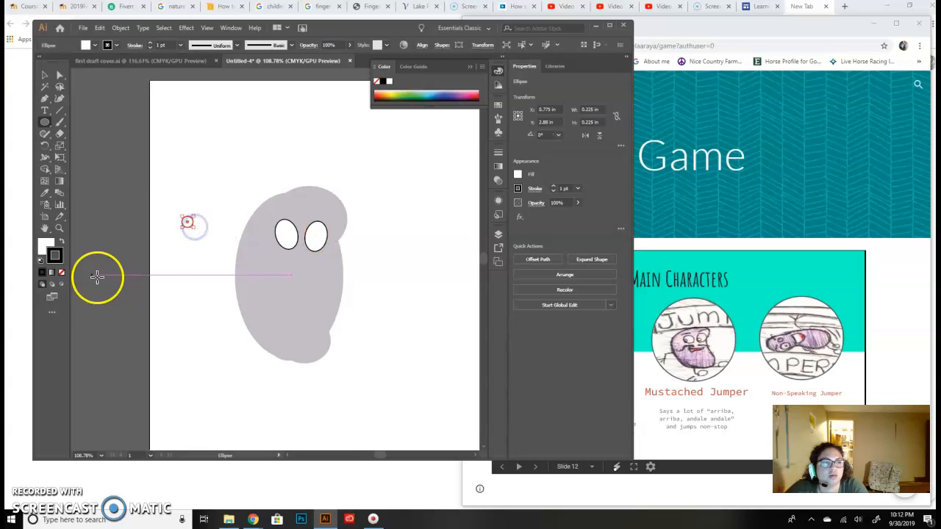
{"action": "left_click", "coordinate": [45, 242]}
{"action": "double_click", "coordinate": [46, 243]}
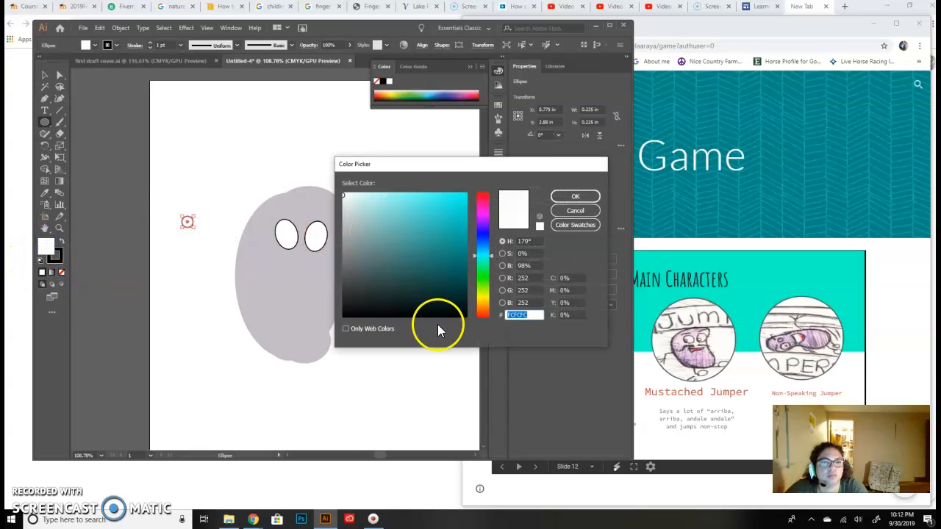
{"action": "left_click", "coordinate": [456, 313]}
{"action": "left_click", "coordinate": [581, 197]}
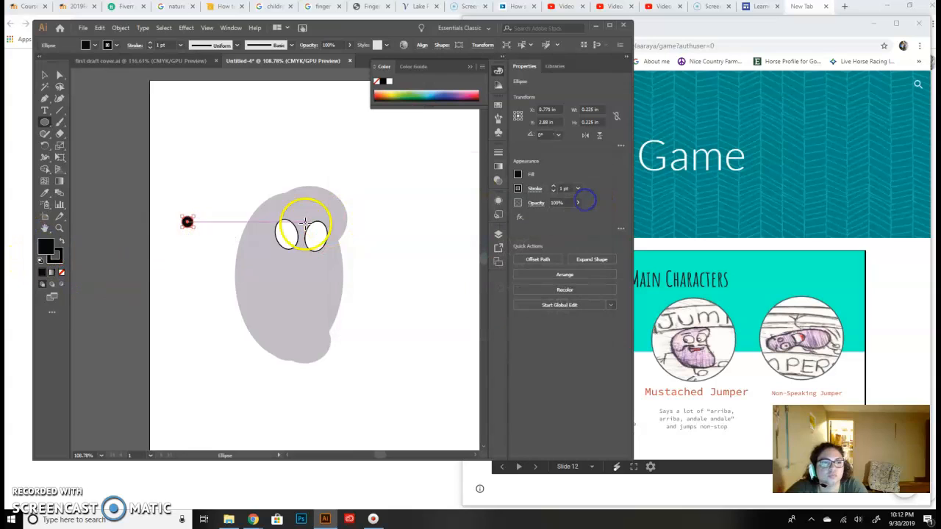
- Move the black circle into the lower left part of the left eye as its pupil
{"action": "left_click", "coordinate": [47, 75]}
{"action": "left_click_drag", "start_coordinate": [197, 228], "coordinate": [285, 240]}
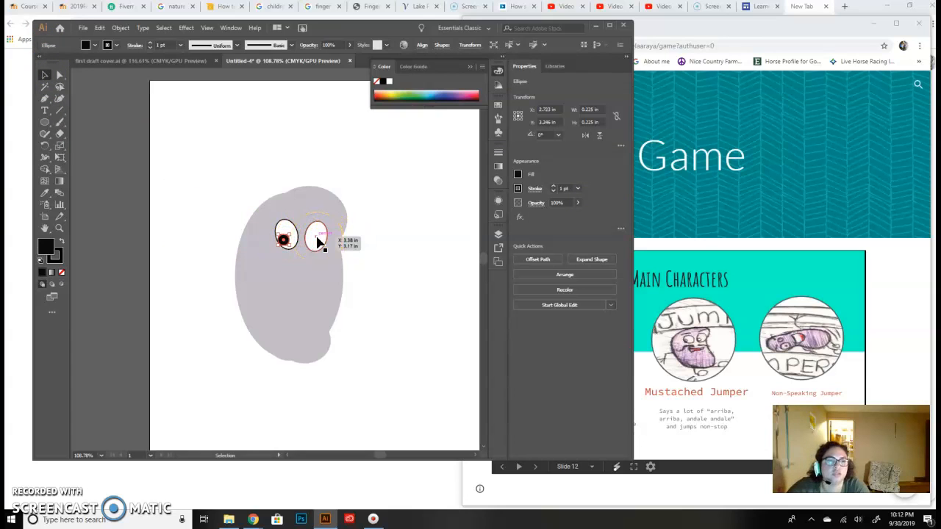
{"action": "left_click", "coordinate": [184, 223]}
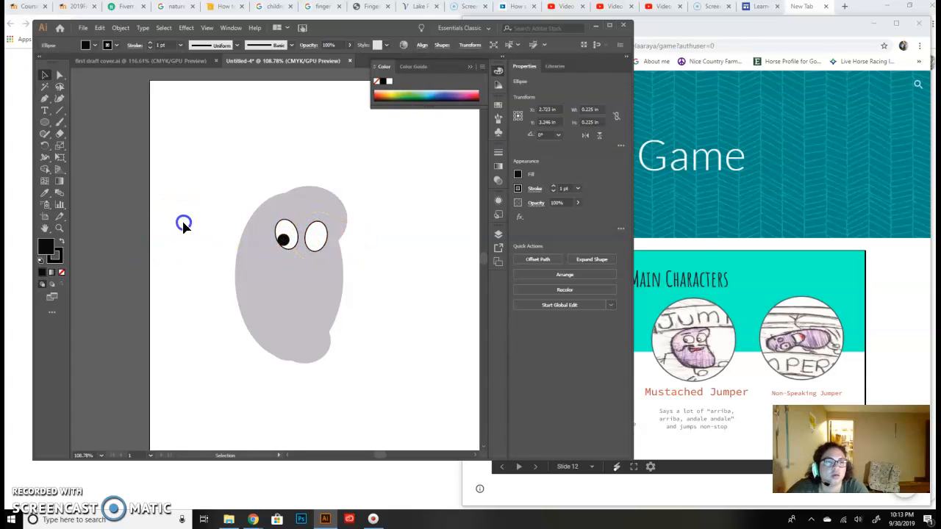
- Copy the black pupil into the lower left part of the right eye and adjust its position
{"action": "left_click", "coordinate": [283, 242]}
{"action": "left_click_drag", "start_coordinate": [284, 242], "coordinate": [309, 247]}
{"action": "left_click_drag", "start_coordinate": [311, 246], "coordinate": [313, 244]}
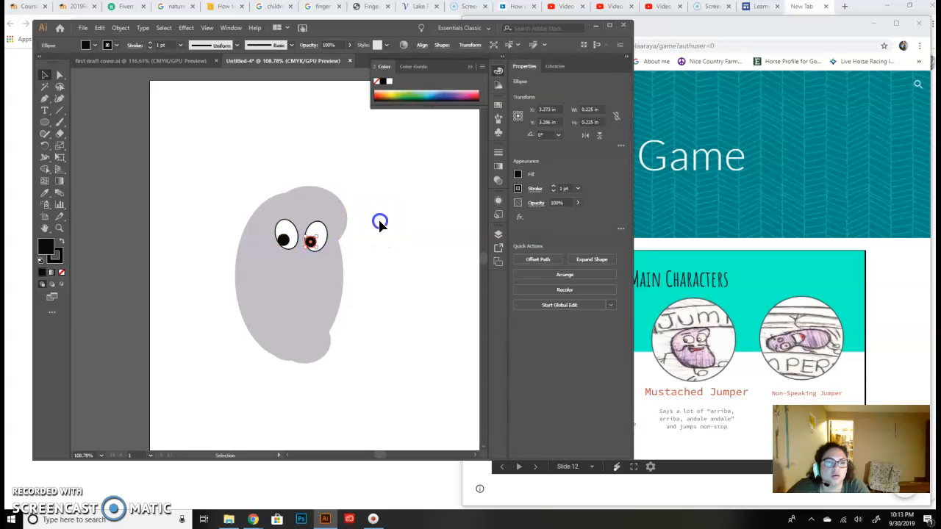
{"action": "left_click", "coordinate": [420, 222]}
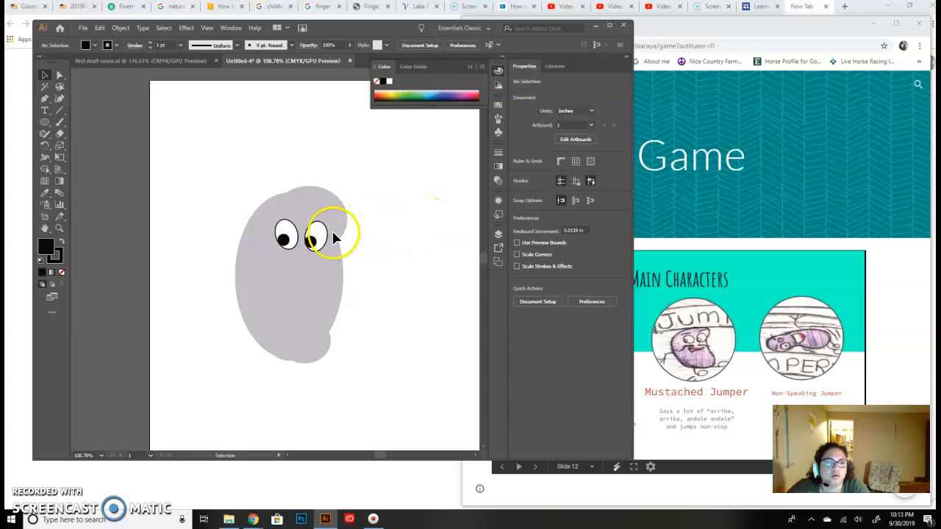
- Copy the left pupil into the empty area left of the bean and fill the copy with near-white F9F9F9
{"action": "left_click", "coordinate": [285, 245]}
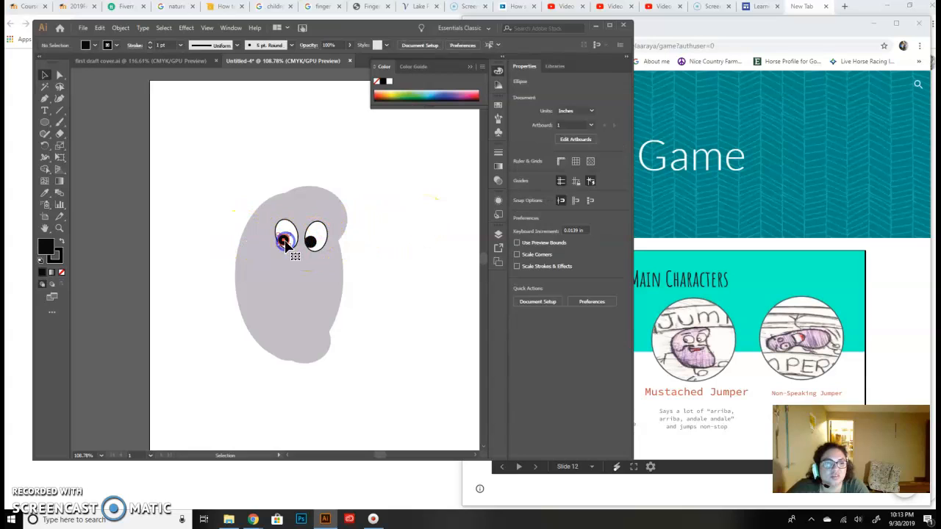
{"action": "left_click_drag", "start_coordinate": [285, 245], "coordinate": [205, 276]}
{"action": "left_click", "coordinate": [56, 254]}
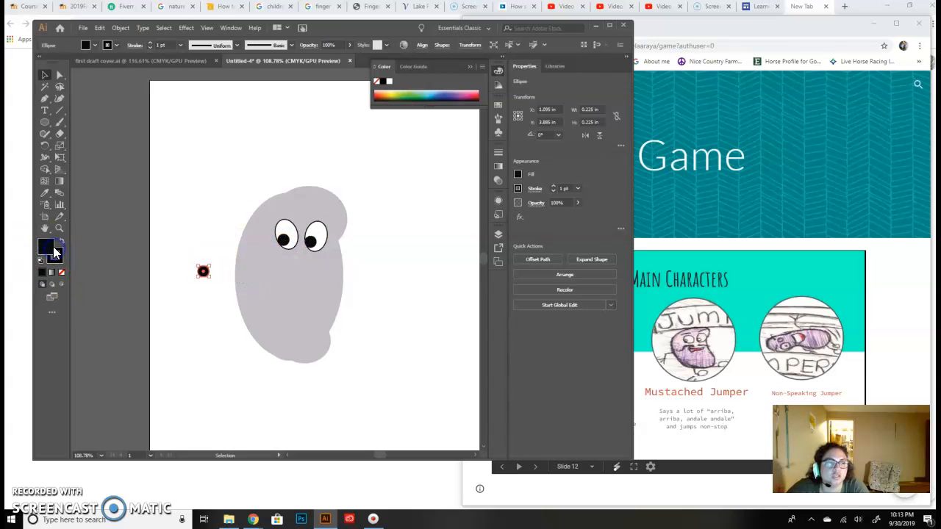
{"action": "double_click", "coordinate": [56, 254]}
{"action": "left_click", "coordinate": [343, 195]}
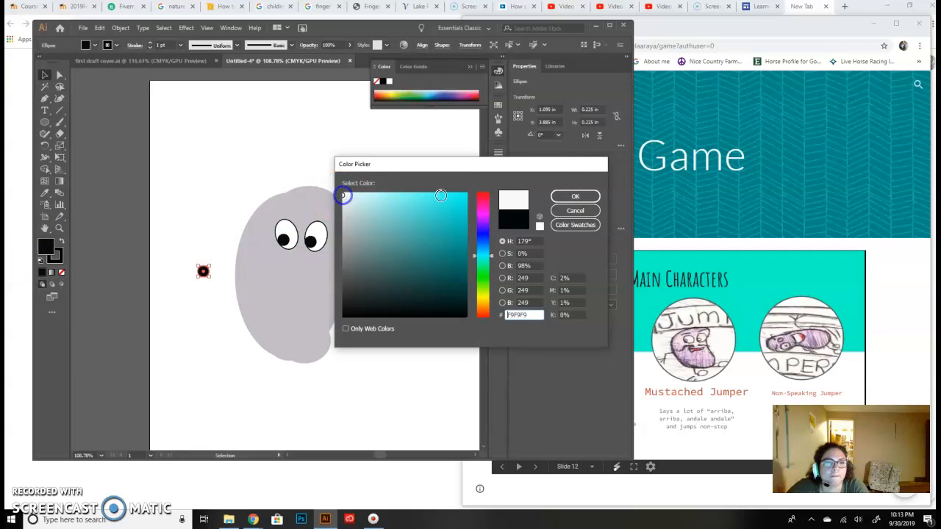
{"action": "left_click", "coordinate": [577, 198]}
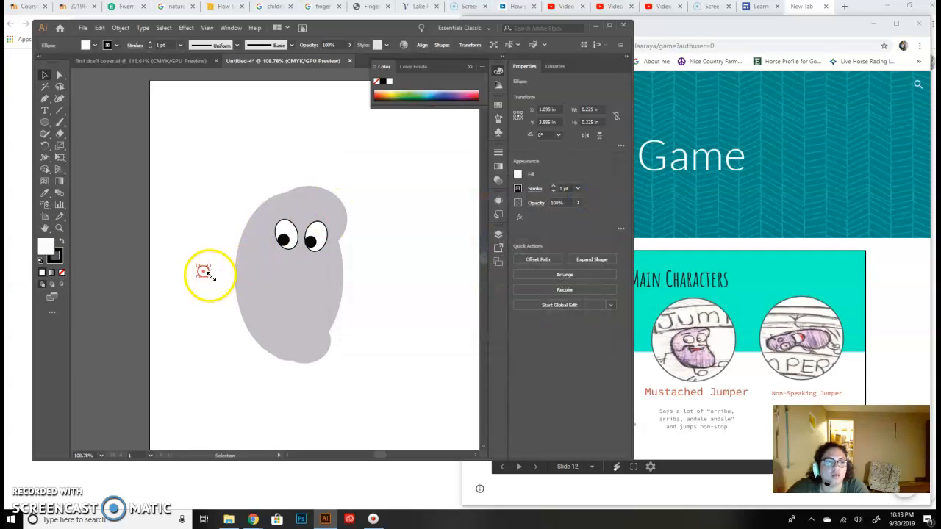
- Shrink the white circle to about 0.112 in and centre it on the left pupil as a highlight
{"action": "mouse_move", "coordinate": [209, 276]}
{"action": "left_mouse_down"}
{"action": "mouse_move", "coordinate": [206, 268]}
{"action": "mouse_move", "coordinate": [210, 277]}
{"action": "left_mouse_up"}
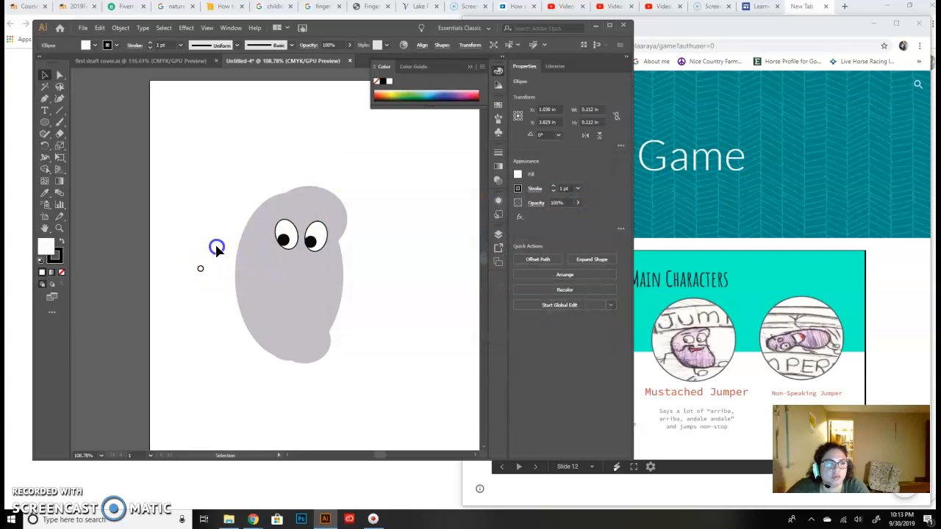
{"action": "left_click", "coordinate": [216, 249]}
{"action": "left_click_drag", "start_coordinate": [201, 270], "coordinate": [283, 242]}
{"action": "left_click", "coordinate": [456, 218]}
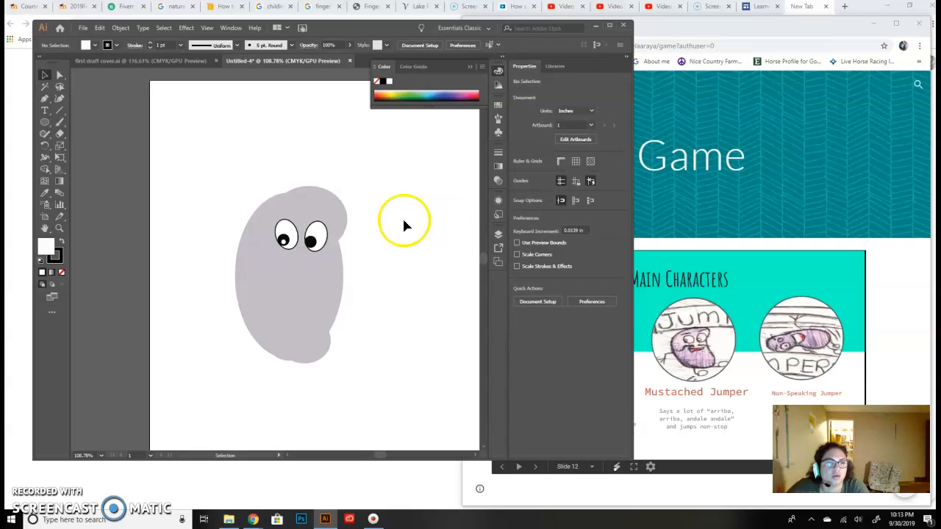
{"action": "left_click", "coordinate": [285, 244]}
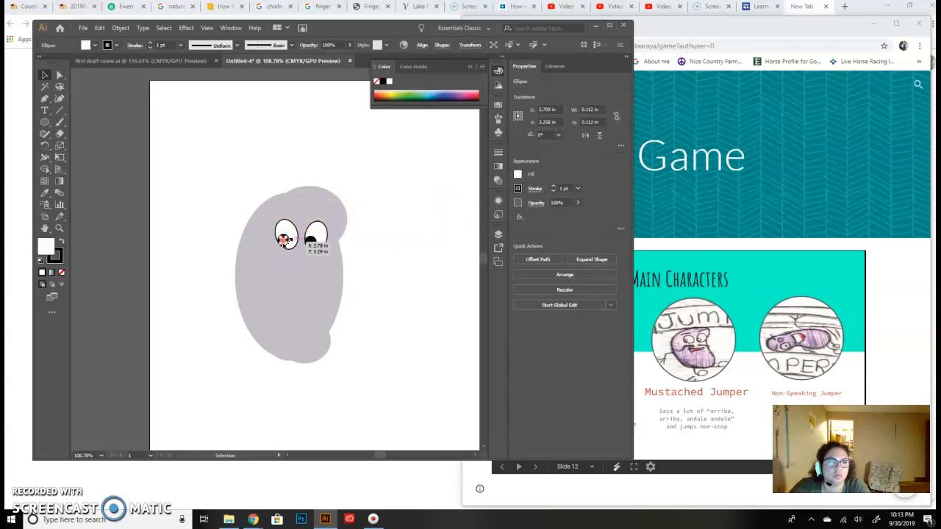
{"action": "left_click", "coordinate": [391, 283]}
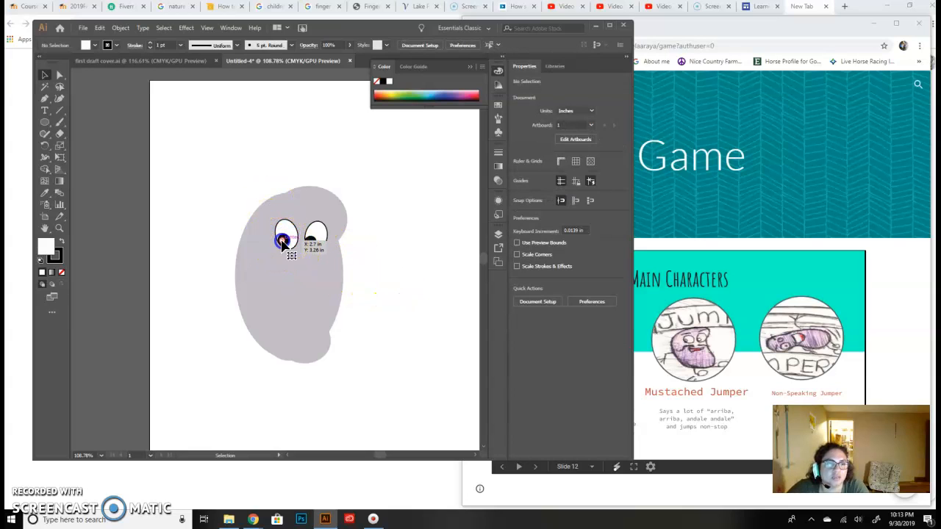
- Try to copy the white highlight from the left pupil onto the right pupil
{"action": "left_click", "coordinate": [283, 242]}
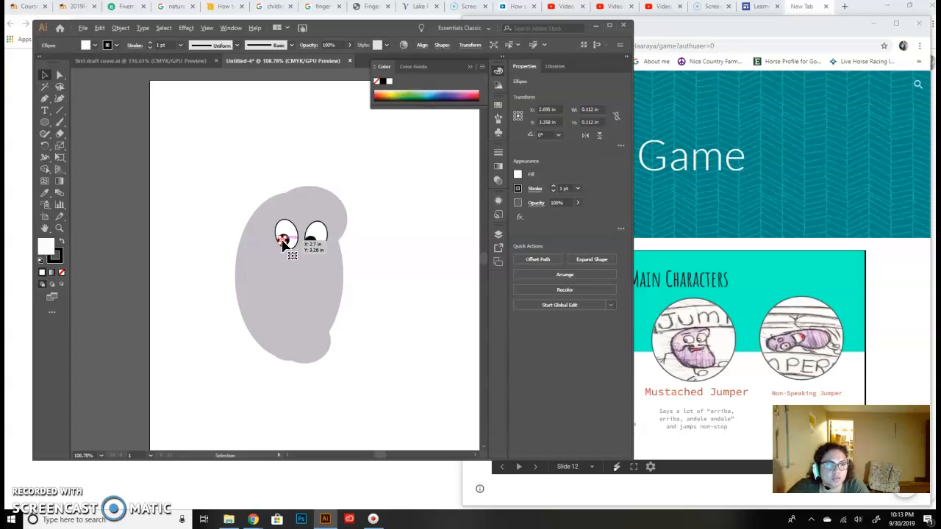
{"action": "left_click_drag", "start_coordinate": [283, 242], "coordinate": [311, 244]}
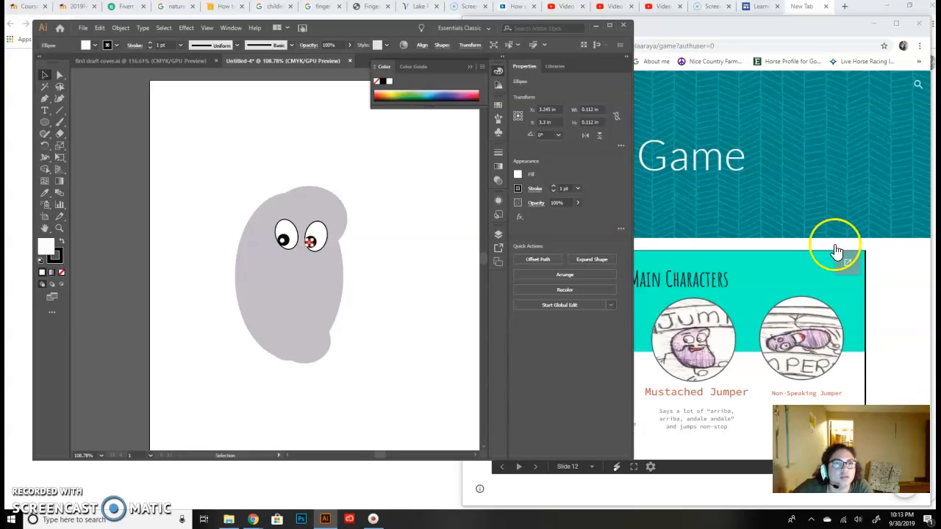
- Show the rulers and place a horizontal guide across the middle of both eyes
{"action": "left_click", "coordinate": [209, 28]}
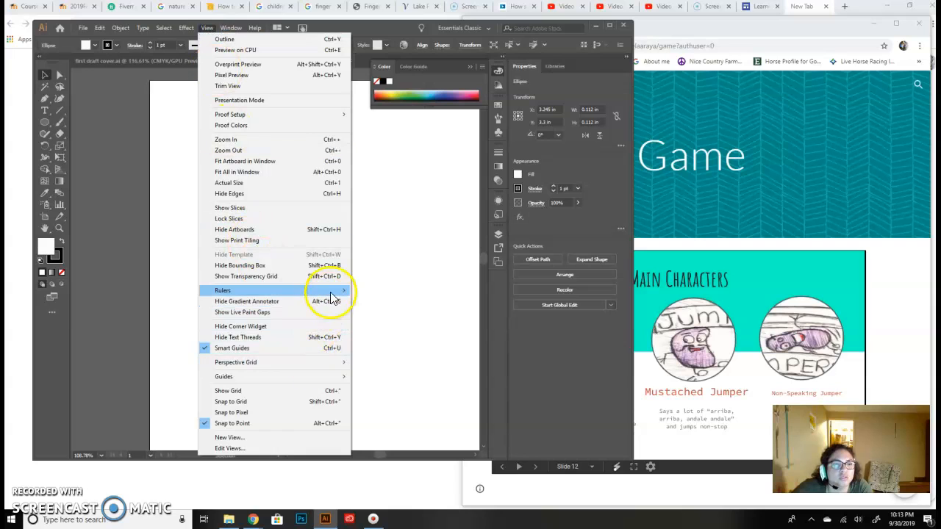
{"action": "mouse_move", "coordinate": [327, 292]}
{"action": "left_click", "coordinate": [414, 293]}
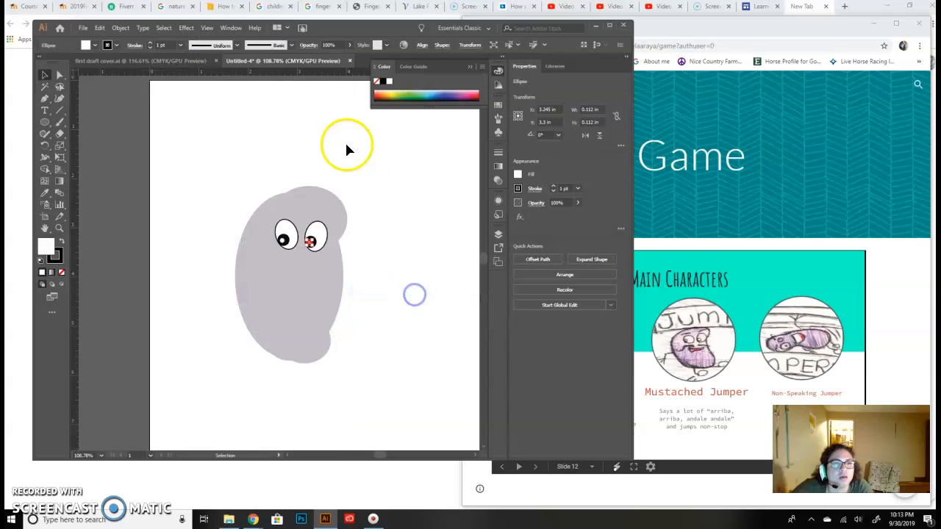
{"action": "left_click_drag", "start_coordinate": [304, 71], "coordinate": [318, 236]}
{"action": "left_click", "coordinate": [446, 301]}
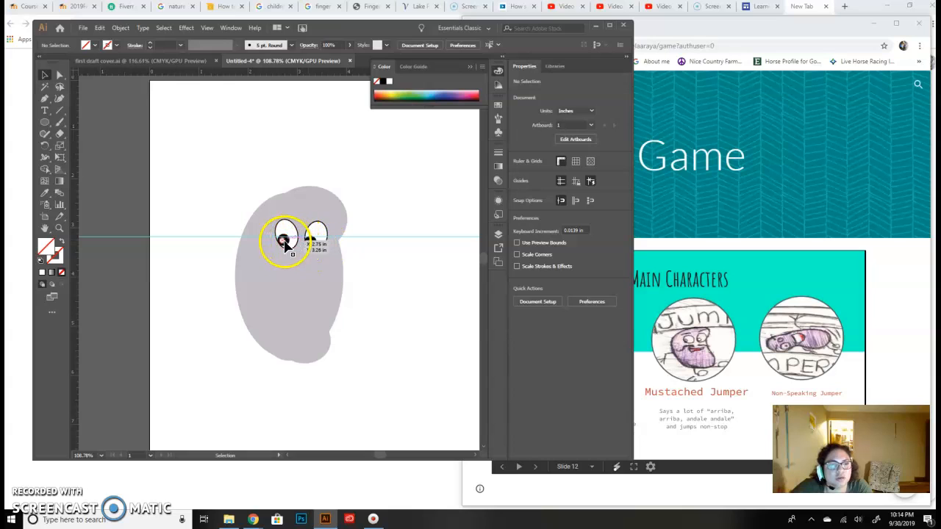
- Try to place the left pupil's white highlight on the right pupil
{"action": "left_click", "coordinate": [283, 244]}
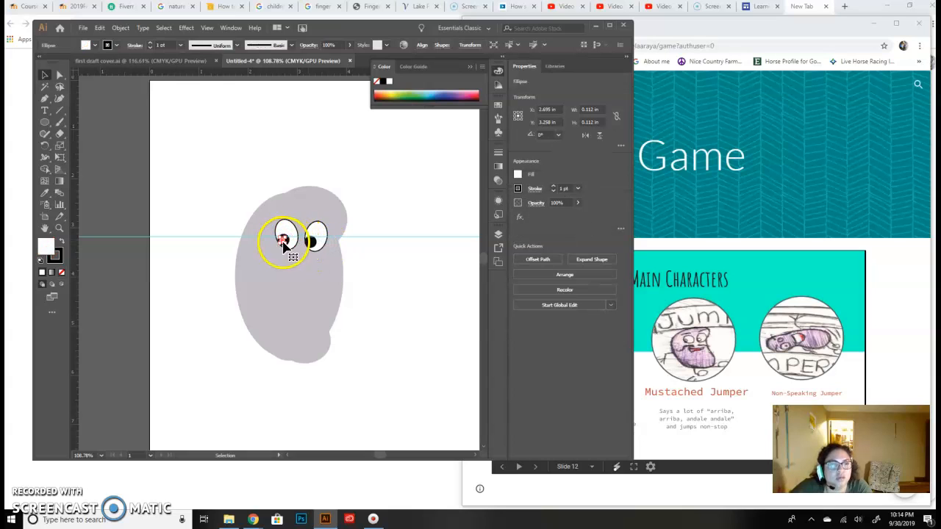
{"action": "left_click_drag", "start_coordinate": [283, 244], "coordinate": [310, 246]}
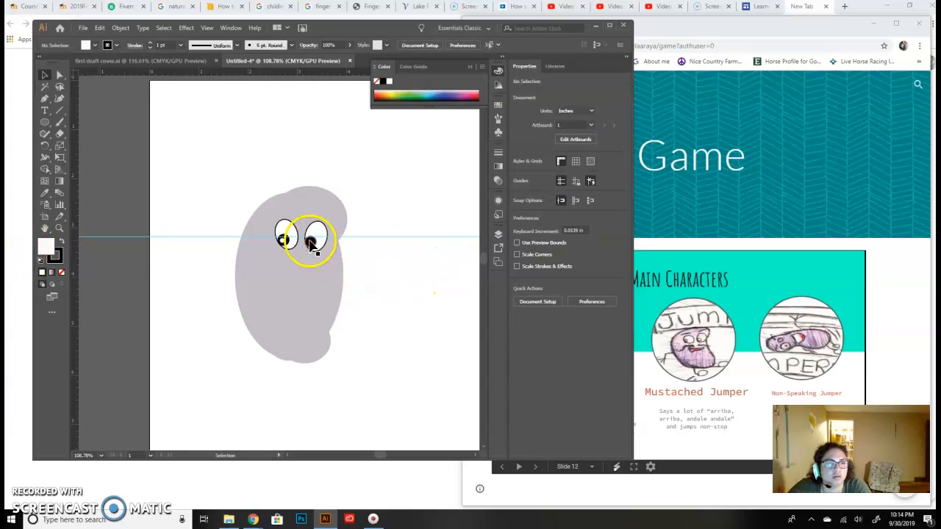
{"action": "left_click", "coordinate": [310, 244]}
{"action": "left_click_drag", "start_coordinate": [309, 247], "coordinate": [311, 244]}
- Bring the left pupil's white highlight to the front and move it onto the right pupil
{"action": "left_click", "coordinate": [282, 241]}
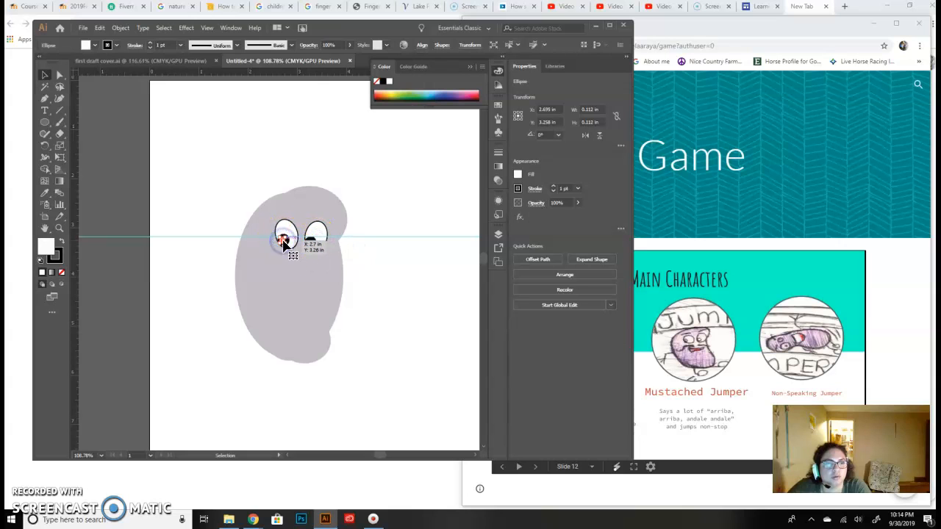
{"action": "left_click", "coordinate": [186, 28]}
{"action": "left_click", "coordinate": [163, 29]}
{"action": "left_click", "coordinate": [124, 28]}
{"action": "mouse_move", "coordinate": [141, 52]}
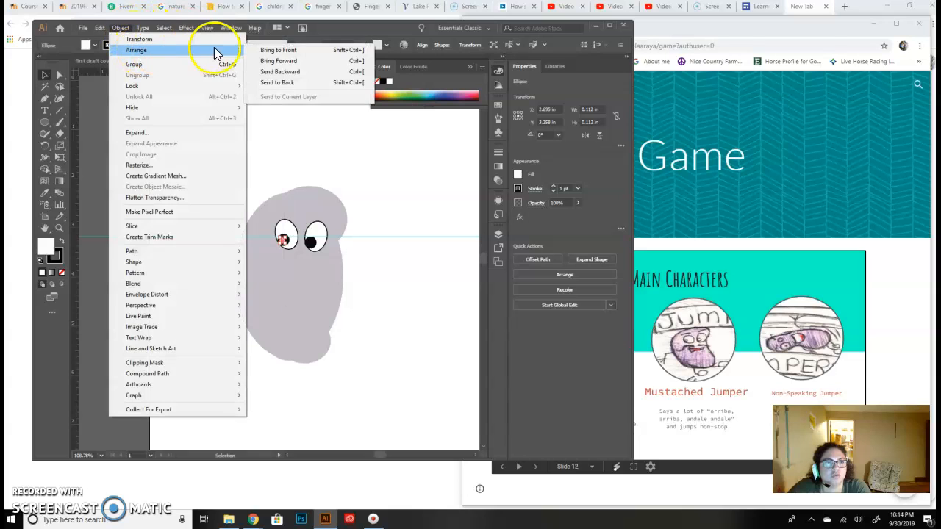
{"action": "left_click", "coordinate": [265, 50]}
{"action": "left_click_drag", "start_coordinate": [282, 242], "coordinate": [312, 244]}
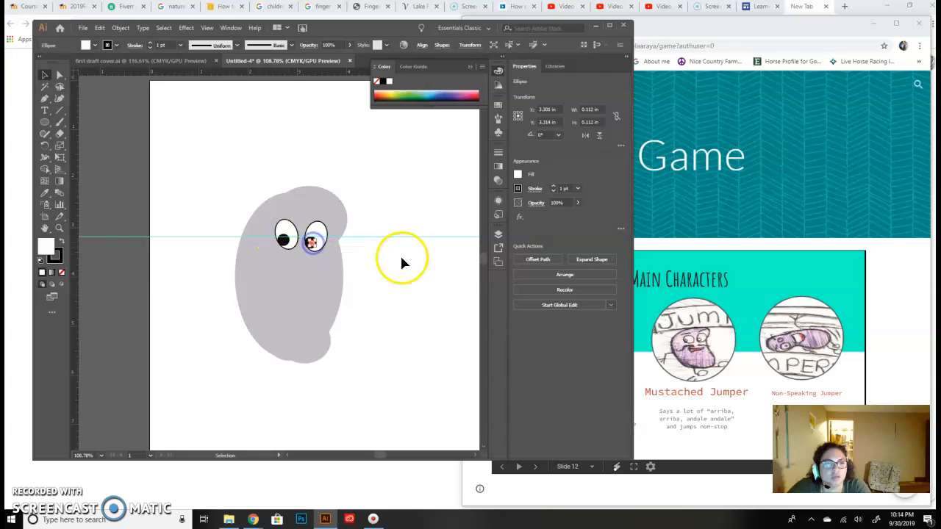
{"action": "left_click", "coordinate": [402, 254]}
- Copy the highlight from the right pupil back onto the left pupil
{"action": "left_click", "coordinate": [313, 247]}
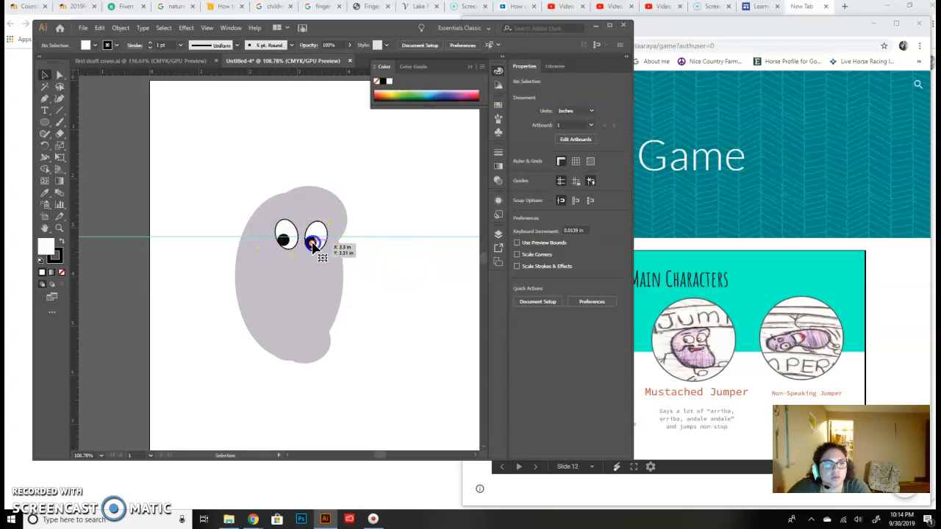
{"action": "left_click_drag", "start_coordinate": [312, 246], "coordinate": [283, 244]}
{"action": "left_click", "coordinate": [460, 257]}
- Nudge the right pupil's highlight left to X 3.232 in
{"action": "left_click", "coordinate": [312, 246]}
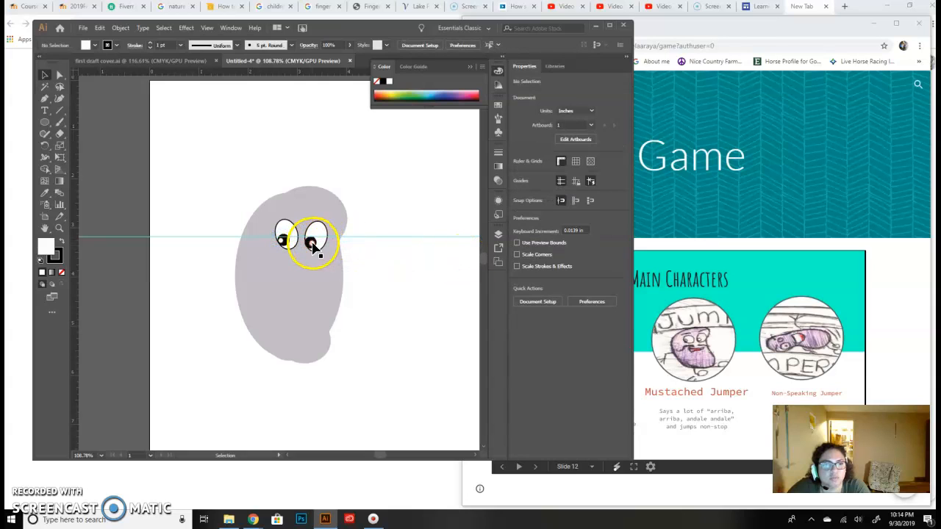
{"action": "key", "text": "Left"}
{"action": "key", "text": "Left"}
{"action": "key", "text": "Left"}
{"action": "key", "text": "Left"}
{"action": "key", "text": "Left"}
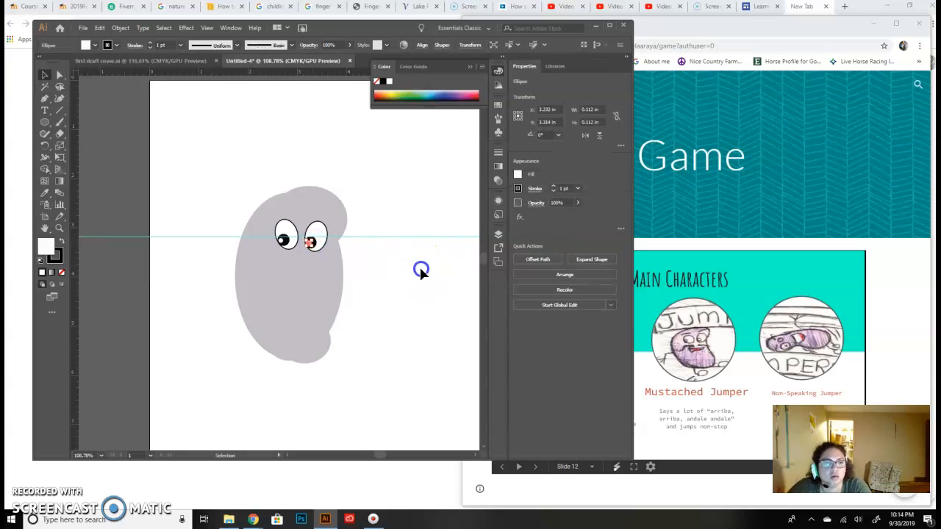
{"action": "left_click", "coordinate": [418, 267]}
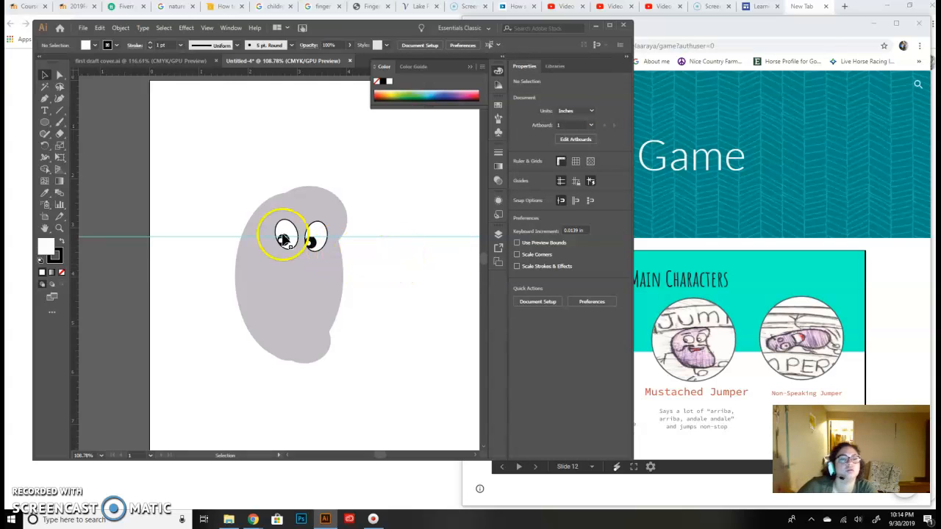
- Lower the horizontal guide slightly and nudge the right pupil's highlight up to line up with the left one
{"action": "left_click_drag", "start_coordinate": [377, 240], "coordinate": [376, 237]}
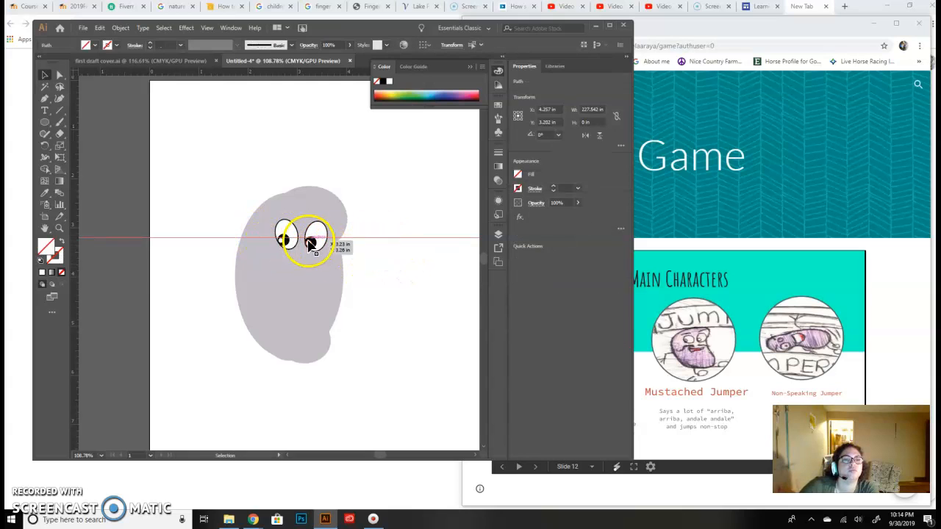
{"action": "left_click", "coordinate": [310, 246]}
{"action": "key", "text": "Up"}
{"action": "key", "text": "Up"}
{"action": "key", "text": "Up"}
{"action": "left_click", "coordinate": [427, 272]}
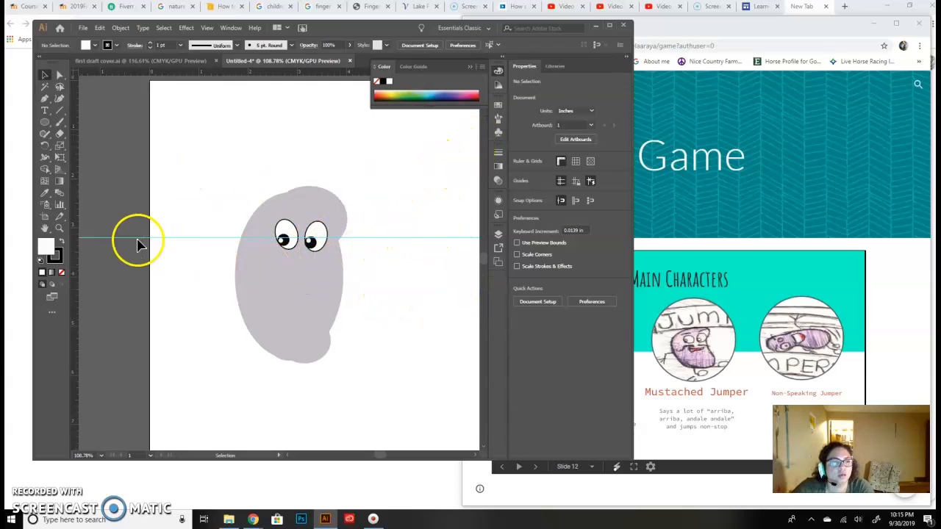
- Paint two test strokes above the bean with the 5 pt. Round brush: an arch with the Uniform profile and a wave with the triangular profile
{"action": "left_click", "coordinate": [60, 124]}
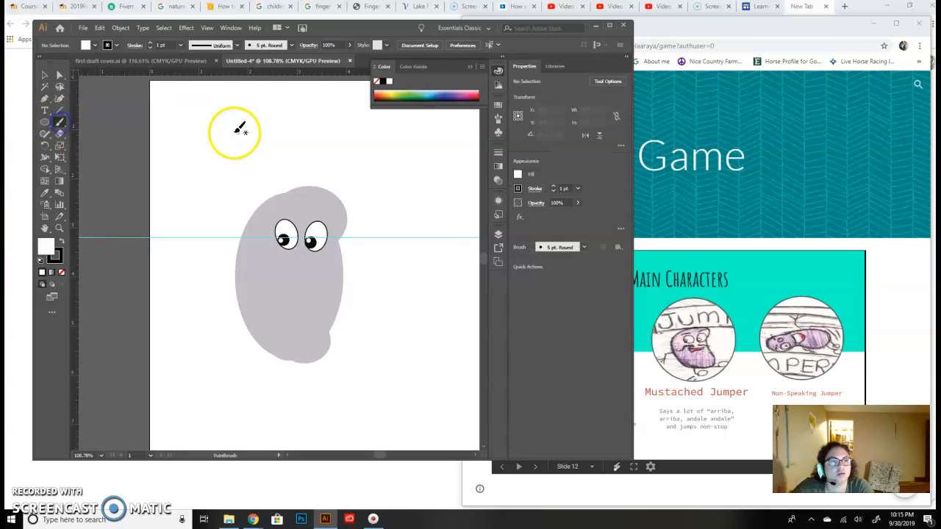
{"action": "left_click_drag", "start_coordinate": [224, 129], "coordinate": [276, 133]}
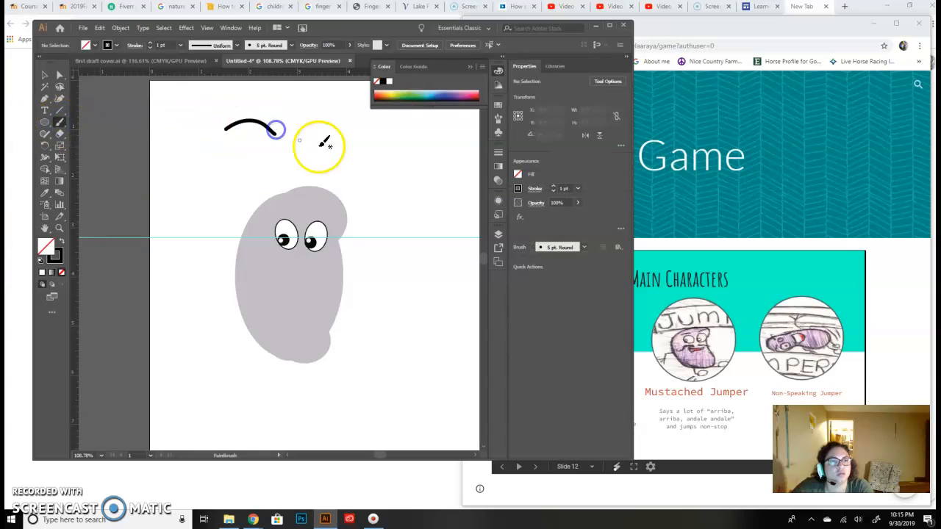
{"action": "left_click", "coordinate": [236, 45]}
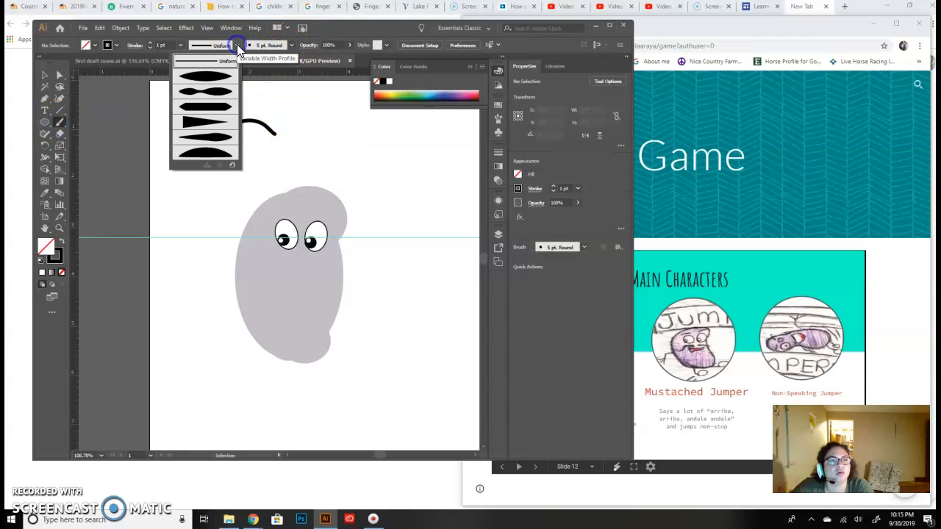
{"action": "left_click", "coordinate": [198, 121]}
{"action": "left_click_drag", "start_coordinate": [299, 122], "coordinate": [409, 131]}
- Paint two straight test strokes above the bean, one with the double-bulge width profile and a slanted one with the lens-shaped profile
{"action": "left_click", "coordinate": [235, 45]}
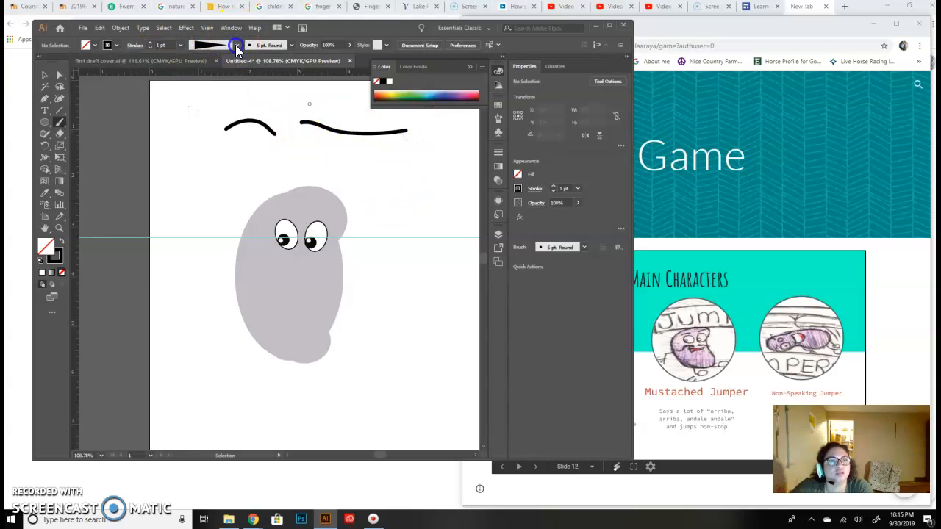
{"action": "left_click", "coordinate": [213, 92]}
{"action": "left_click_drag", "start_coordinate": [212, 151], "coordinate": [273, 149]}
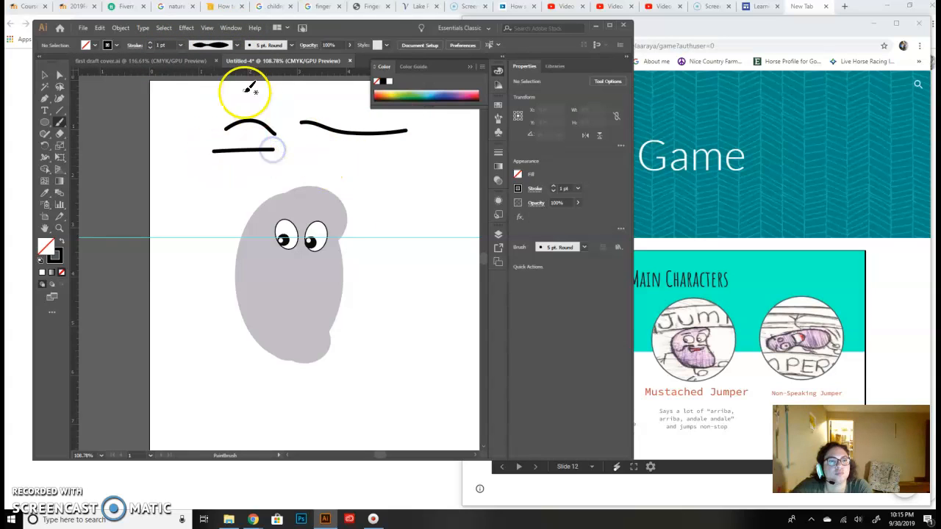
{"action": "left_click", "coordinate": [235, 45]}
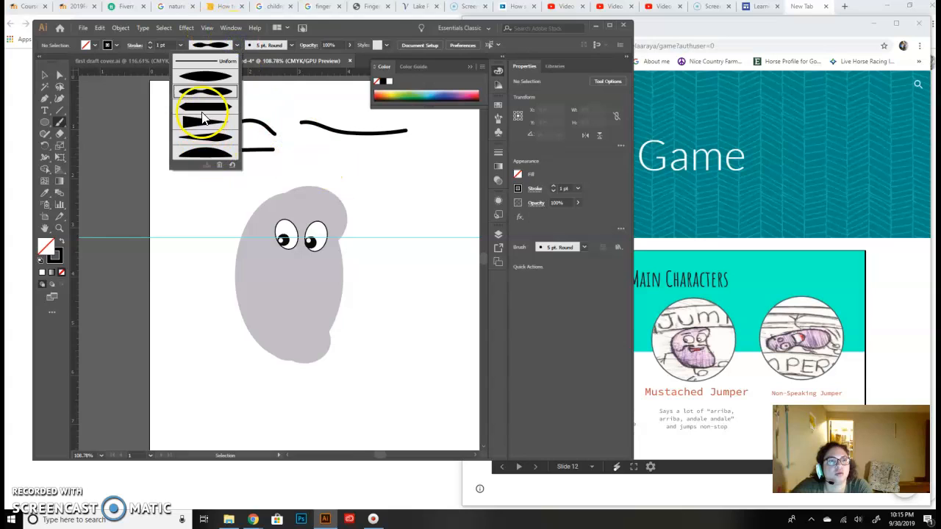
{"action": "left_click", "coordinate": [205, 76]}
{"action": "left_click_drag", "start_coordinate": [195, 187], "coordinate": [297, 165]}
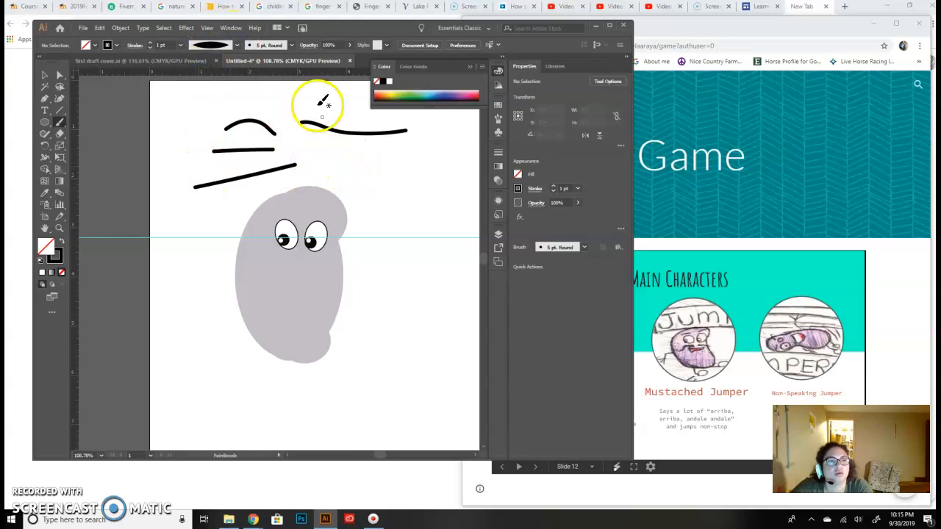
- Switch to the rough charcoal-like brush and paint a short test stroke above and to the right of the bean
{"action": "left_click", "coordinate": [289, 45]}
{"action": "left_click", "coordinate": [271, 110]}
{"action": "left_click_drag", "start_coordinate": [360, 168], "coordinate": [395, 166]}
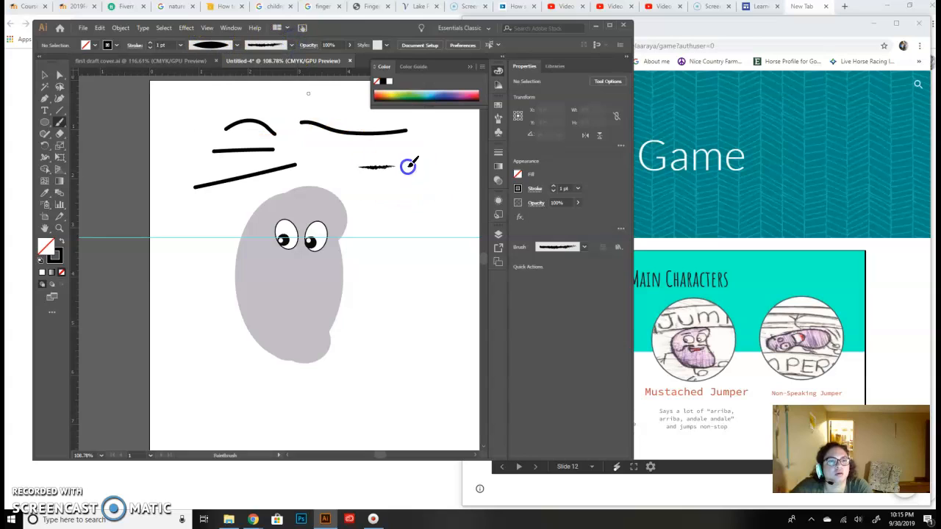
- Paint the left and right halves of a moustache below the eyes with the rough brush
{"action": "left_click", "coordinate": [292, 271]}
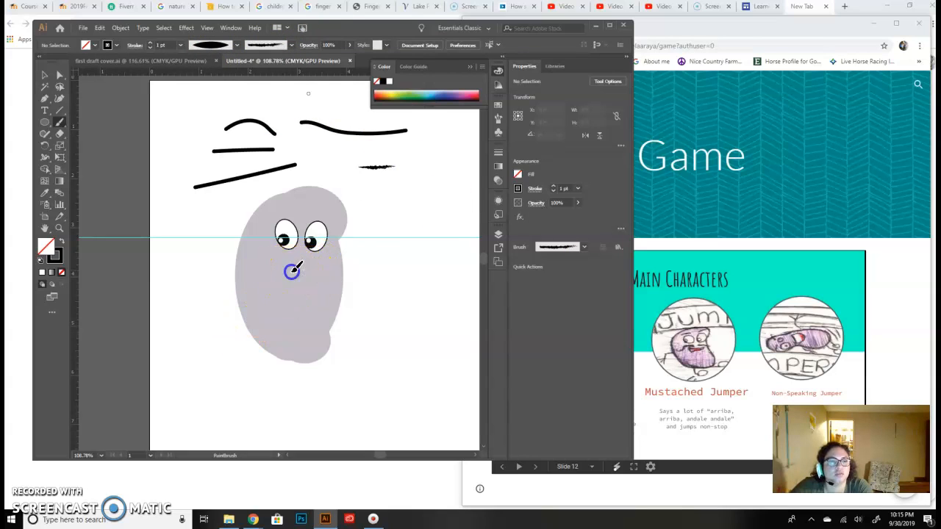
{"action": "mouse_move", "coordinate": [260, 280]}
{"action": "left_mouse_down"}
{"action": "mouse_move", "coordinate": [373, 296]}
{"action": "mouse_move", "coordinate": [318, 273]}
{"action": "mouse_move", "coordinate": [267, 271]}
{"action": "left_mouse_up"}
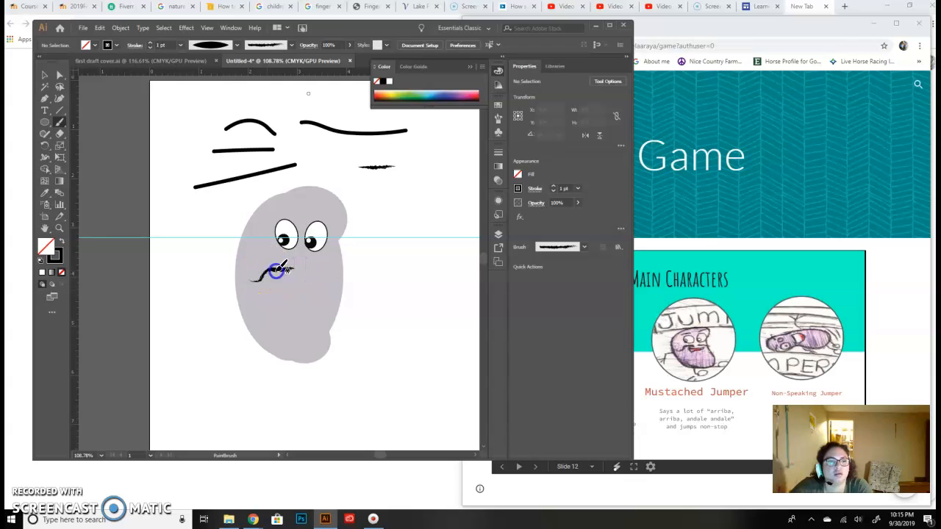
{"action": "left_click_drag", "start_coordinate": [292, 271], "coordinate": [293, 269]}
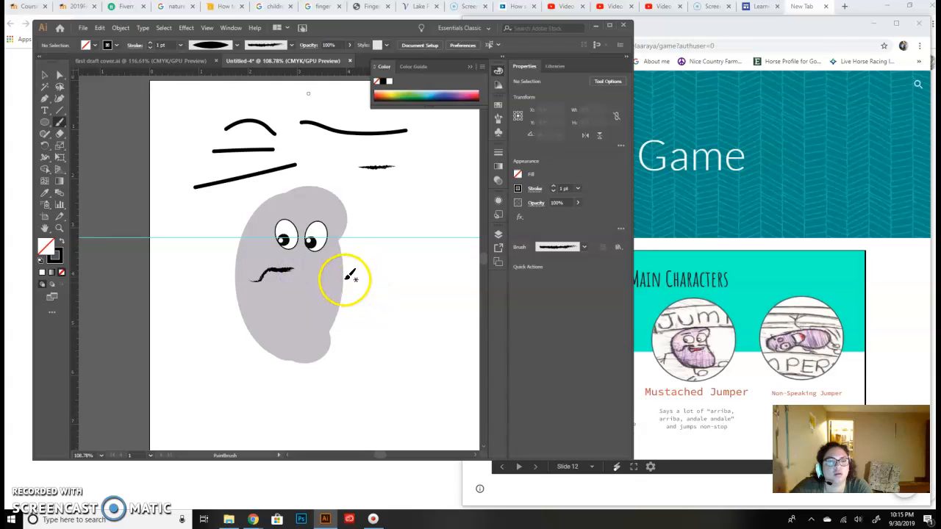
{"action": "left_click_drag", "start_coordinate": [334, 277], "coordinate": [336, 277]}
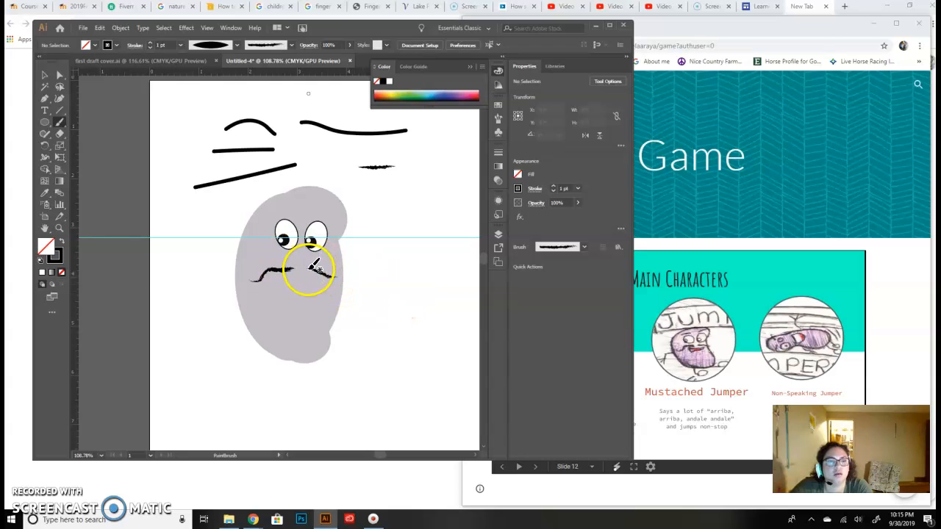
{"action": "mouse_move", "coordinate": [347, 276]}
{"action": "left_mouse_down"}
{"action": "mouse_move", "coordinate": [321, 272]}
{"action": "mouse_move", "coordinate": [359, 269]}
{"action": "left_mouse_up"}
- Add upward curls to both moustache tips and thicken the two halves with extra brush strokes
{"action": "left_click_drag", "start_coordinate": [257, 282], "coordinate": [242, 270]}
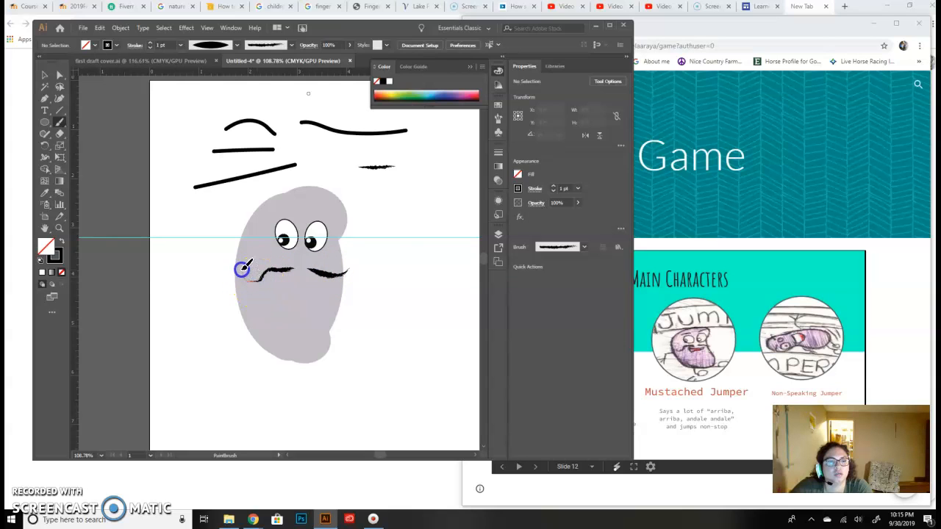
{"action": "left_click_drag", "start_coordinate": [324, 274], "coordinate": [325, 275]}
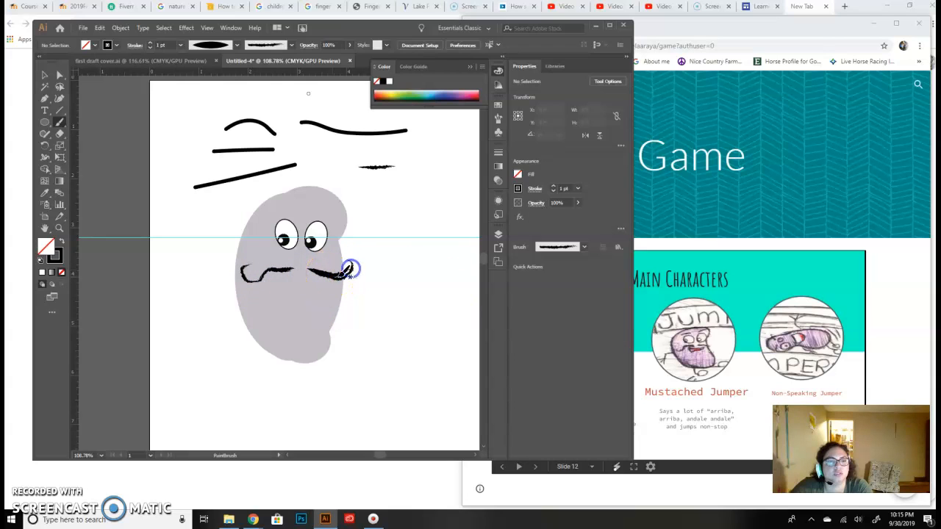
{"action": "left_click_drag", "start_coordinate": [350, 271], "coordinate": [342, 275]}
{"action": "left_click_drag", "start_coordinate": [269, 276], "coordinate": [276, 271]}
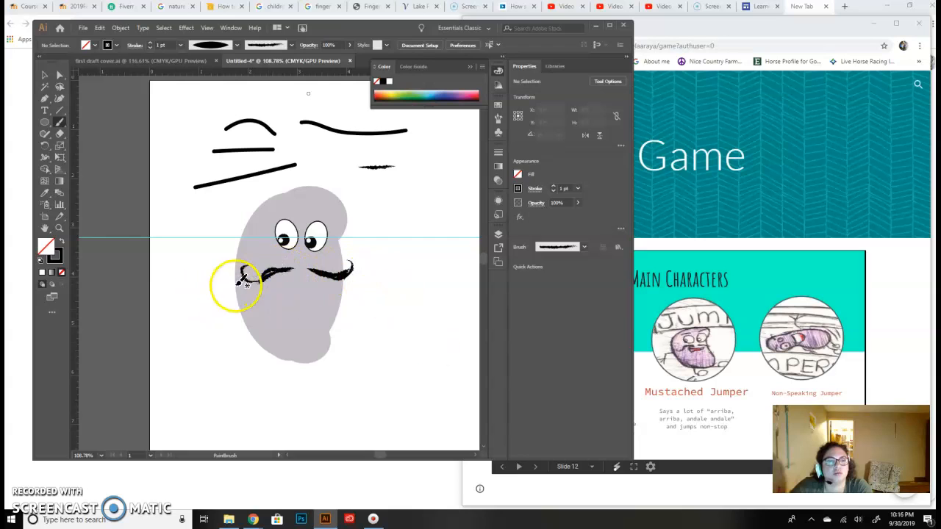
{"action": "left_click_drag", "start_coordinate": [269, 274], "coordinate": [263, 272]}
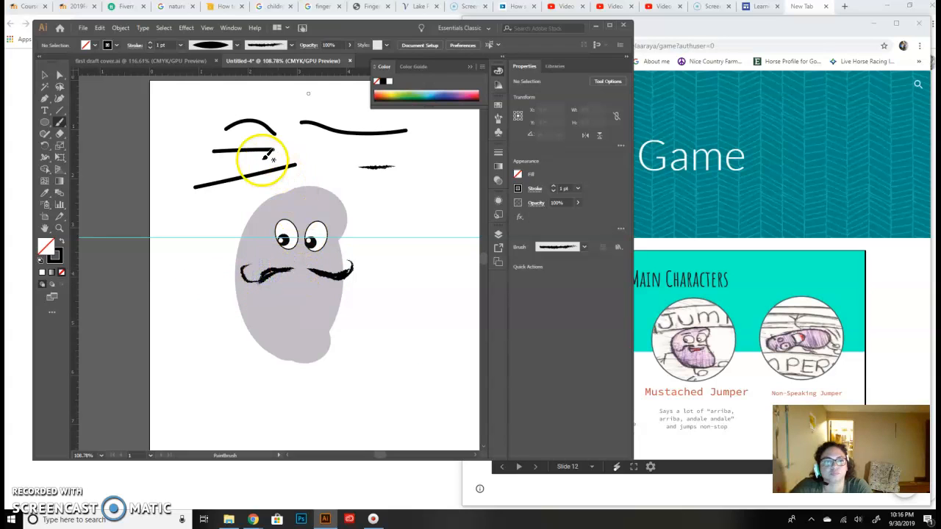
- Draw an unfilled rectangle about 1.5 by 0.74 in below and to the left of the bean
{"action": "left_click", "coordinate": [44, 124]}
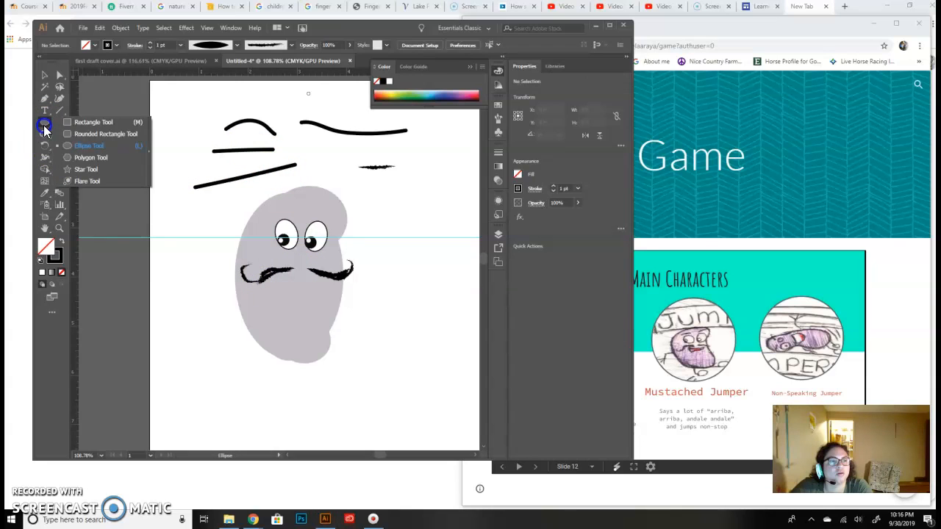
{"action": "left_click", "coordinate": [89, 135]}
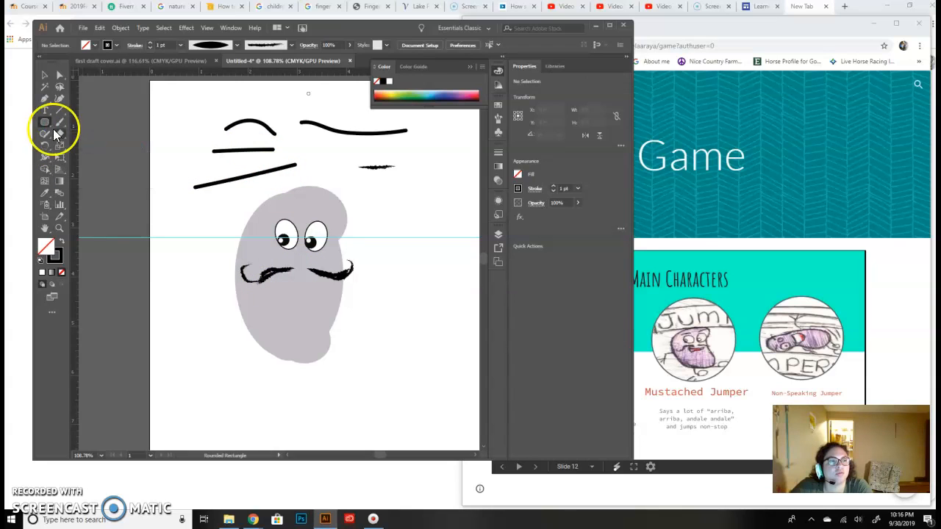
{"action": "left_click_drag", "start_coordinate": [42, 126], "coordinate": [69, 171]}
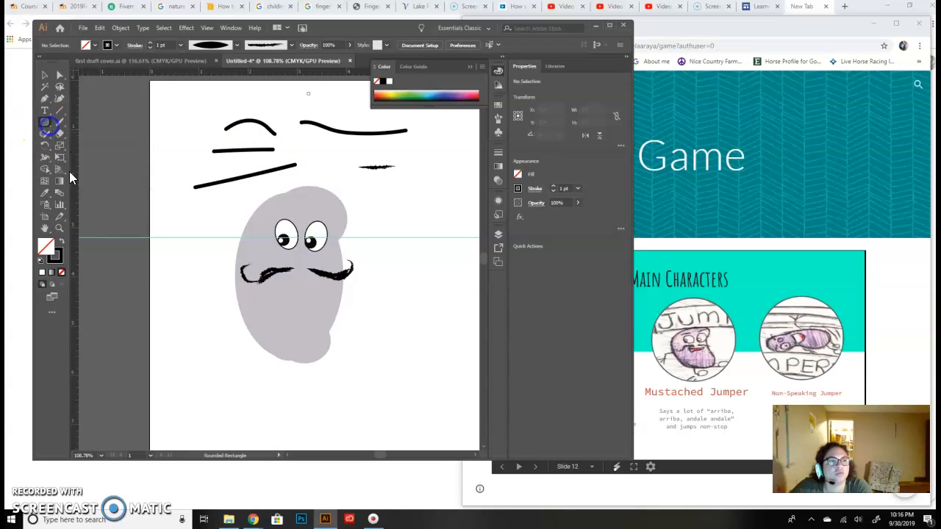
{"action": "left_click", "coordinate": [44, 125]}
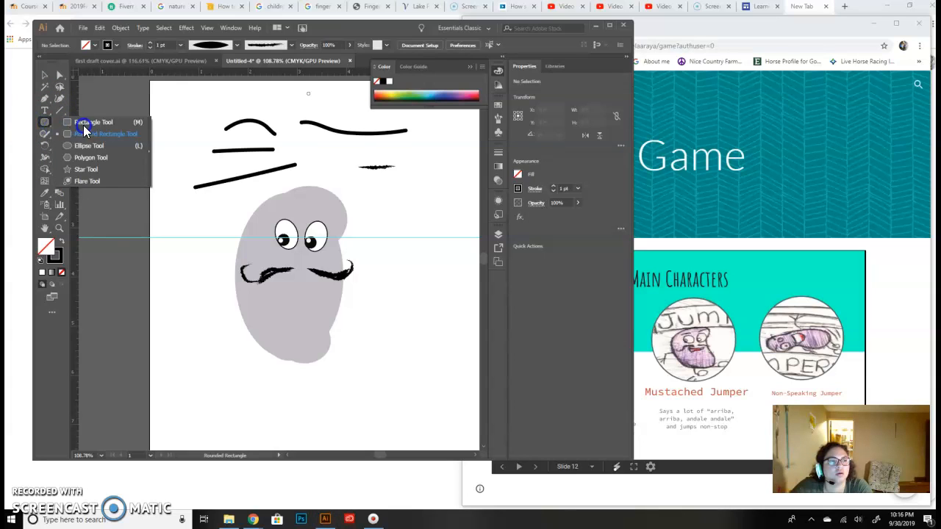
{"action": "left_click", "coordinate": [84, 125]}
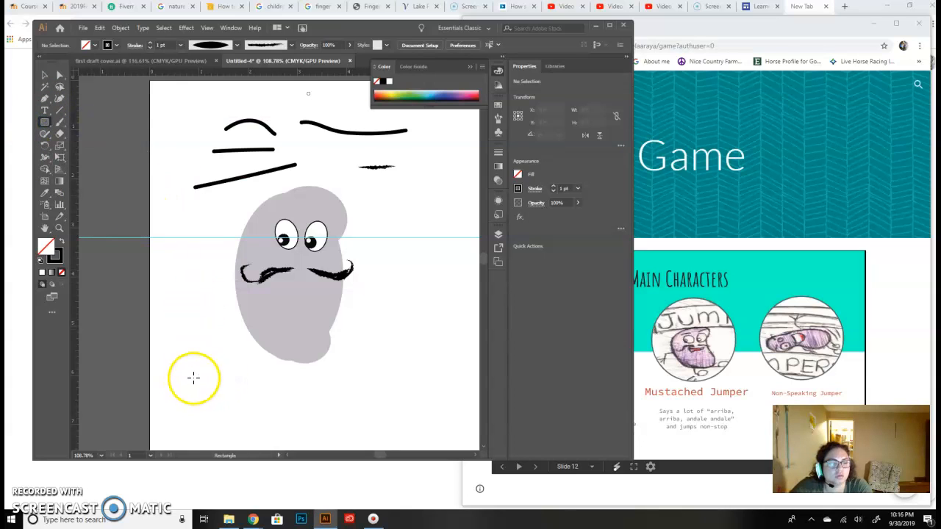
{"action": "left_click_drag", "start_coordinate": [175, 371], "coordinate": [247, 408]}
{"action": "left_click", "coordinate": [286, 415]}
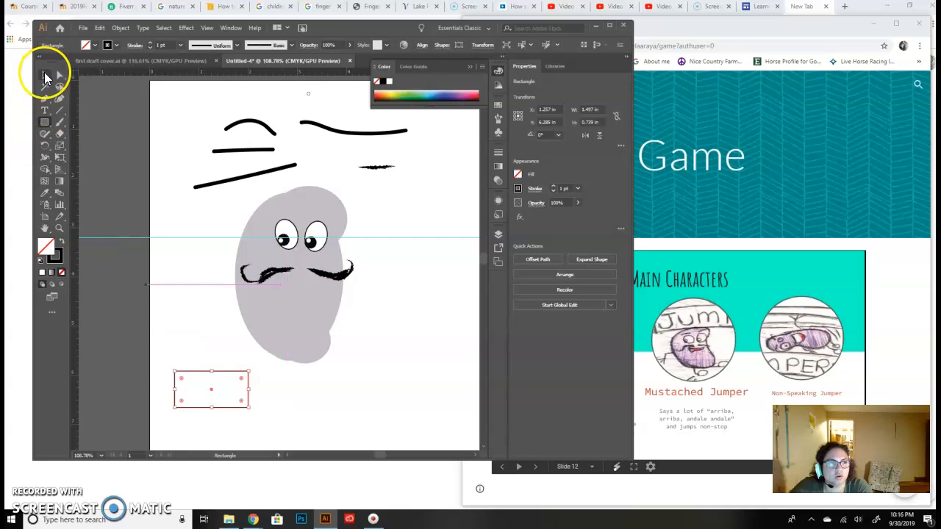
{"action": "left_click", "coordinate": [99, 28]}
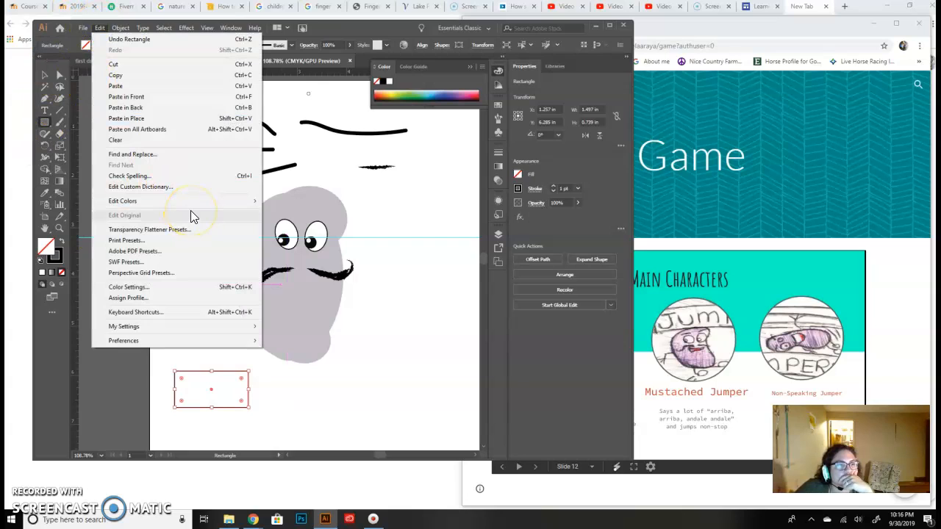
{"action": "left_click", "coordinate": [120, 28]}
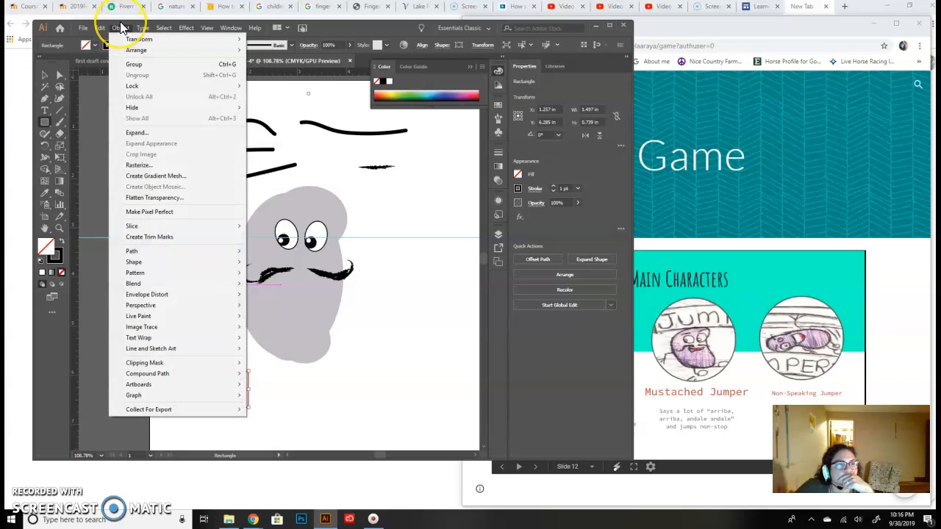
{"action": "left_click", "coordinate": [123, 39]}
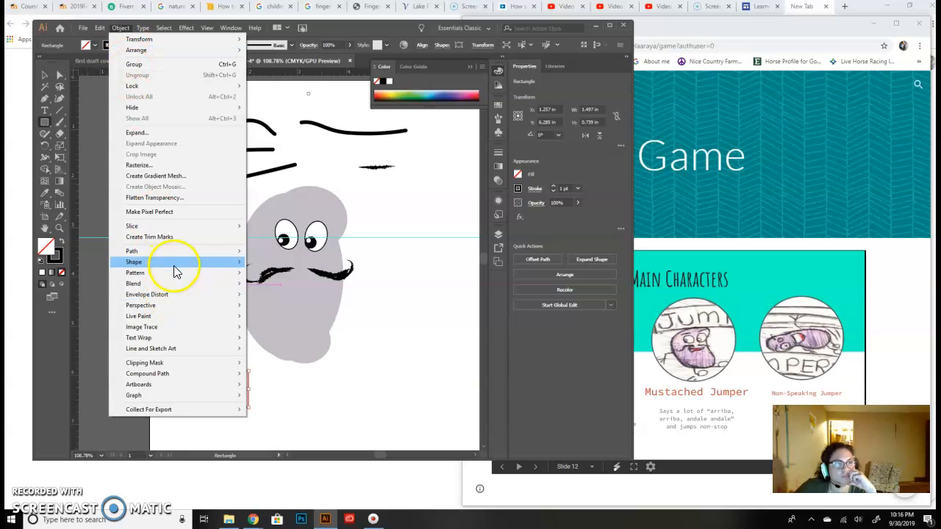
{"action": "mouse_move", "coordinate": [175, 266]}
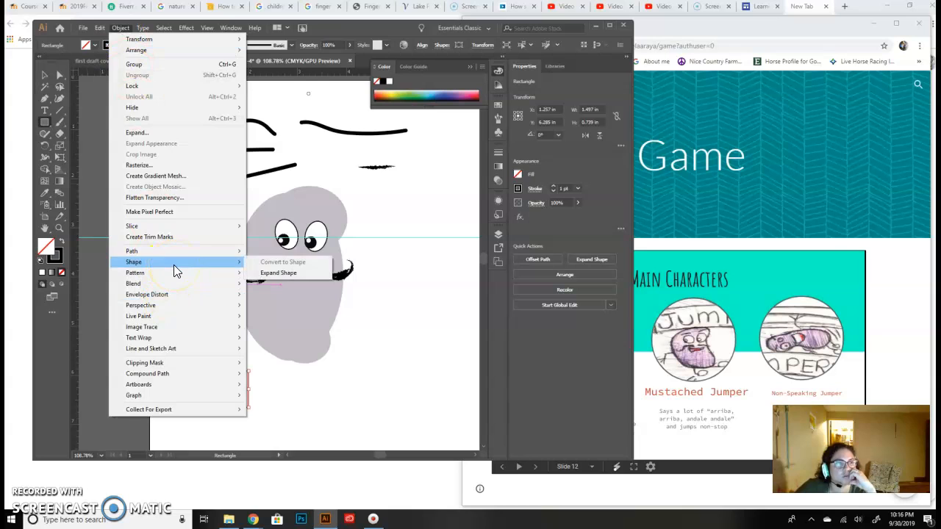
{"action": "left_click", "coordinate": [142, 27]}
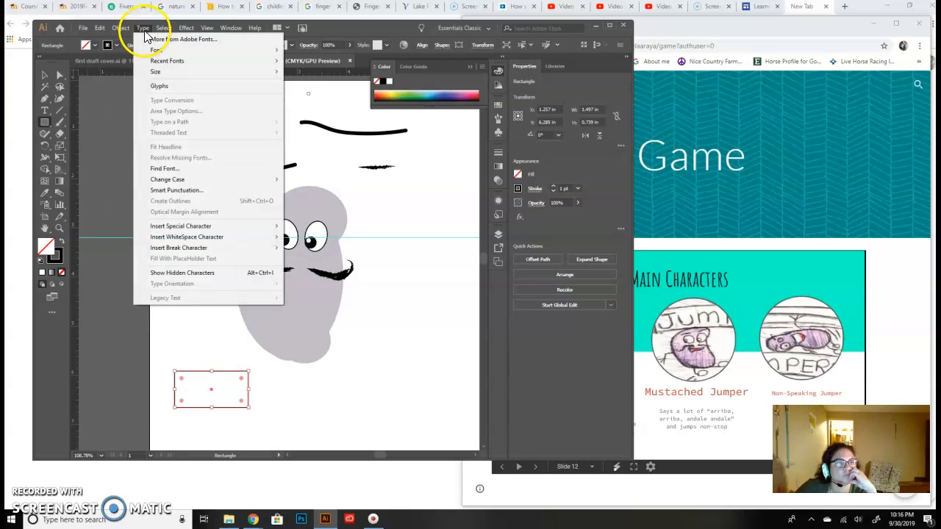
{"action": "mouse_move", "coordinate": [100, 34]}
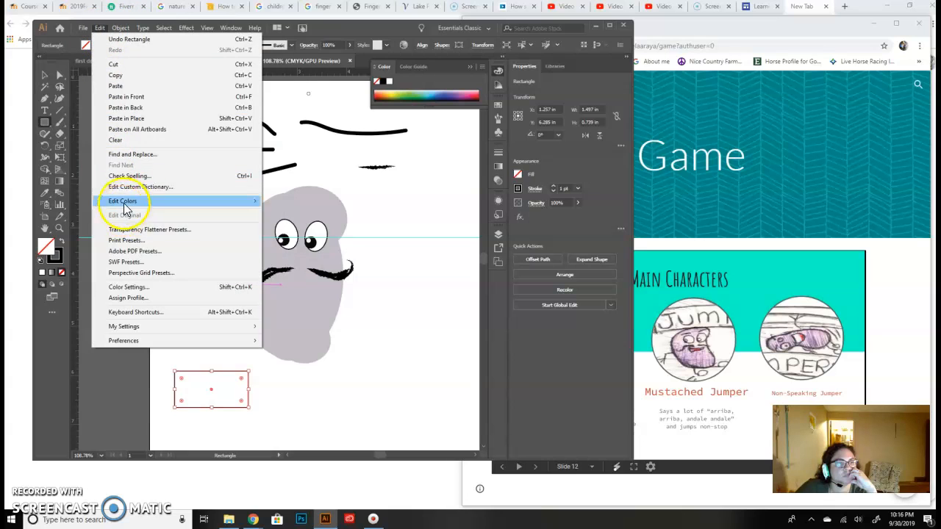
{"action": "left_click", "coordinate": [326, 416]}
{"action": "left_click", "coordinate": [278, 388]}
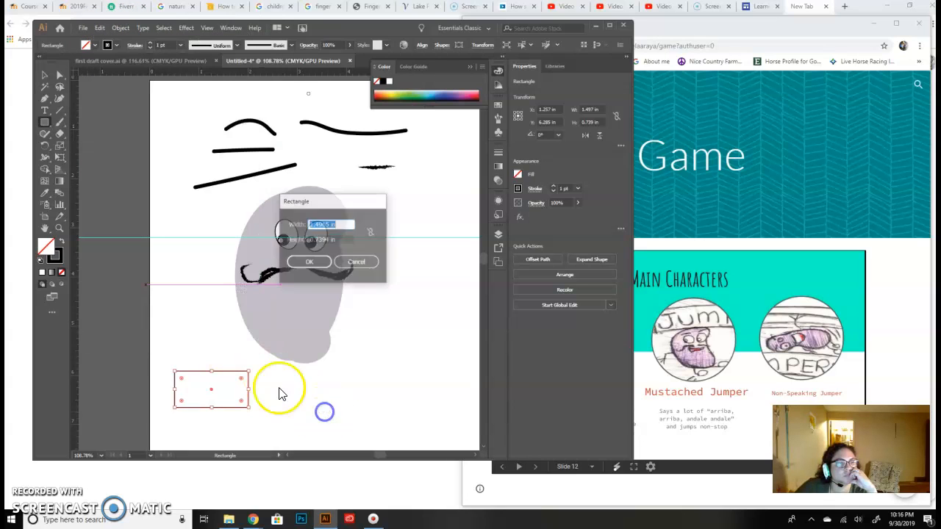
{"action": "left_click", "coordinate": [363, 262]}
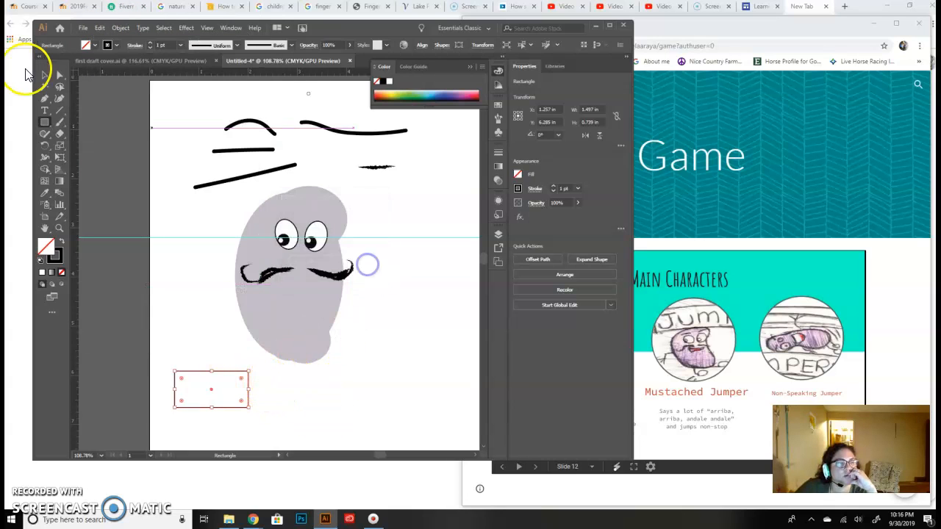
{"action": "left_click", "coordinate": [43, 74]}
{"action": "left_click_drag", "start_coordinate": [327, 444], "coordinate": [165, 383]}
{"action": "left_click", "coordinate": [121, 28]}
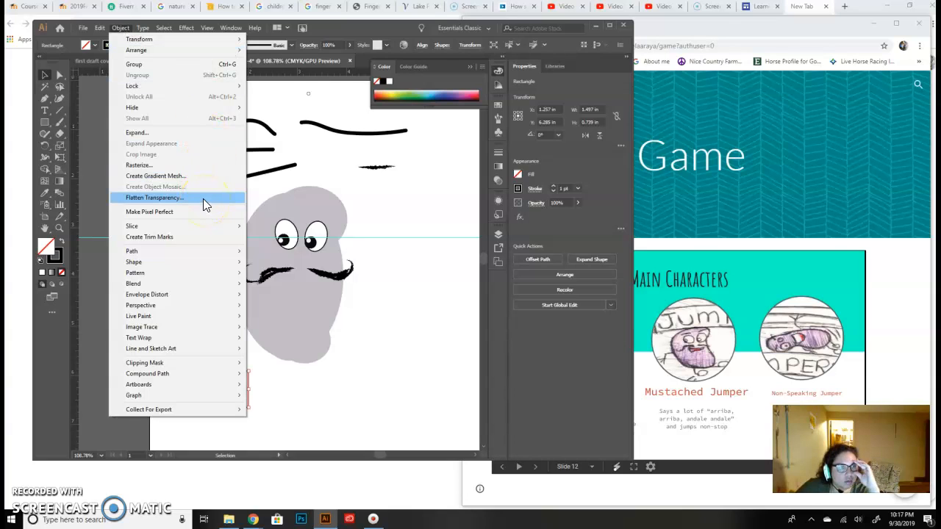
{"action": "left_click", "coordinate": [144, 28]}
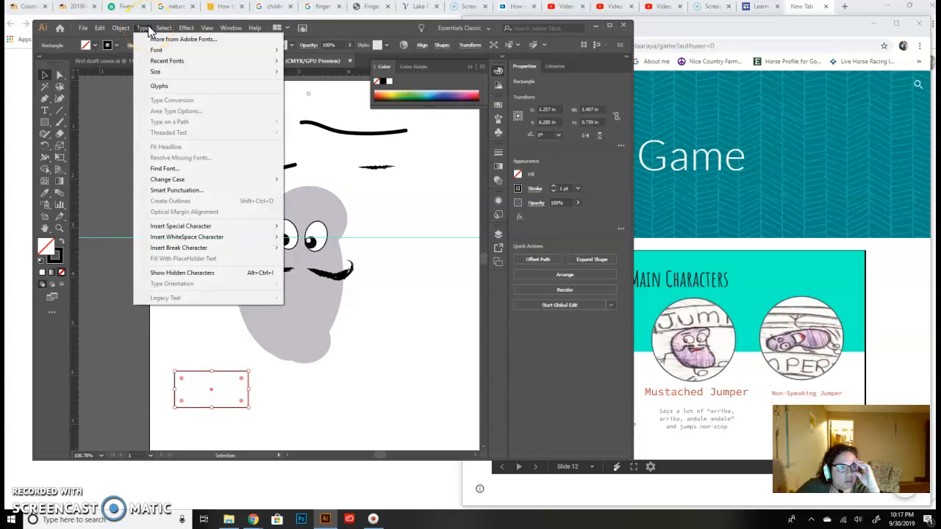
{"action": "left_click", "coordinate": [121, 28]}
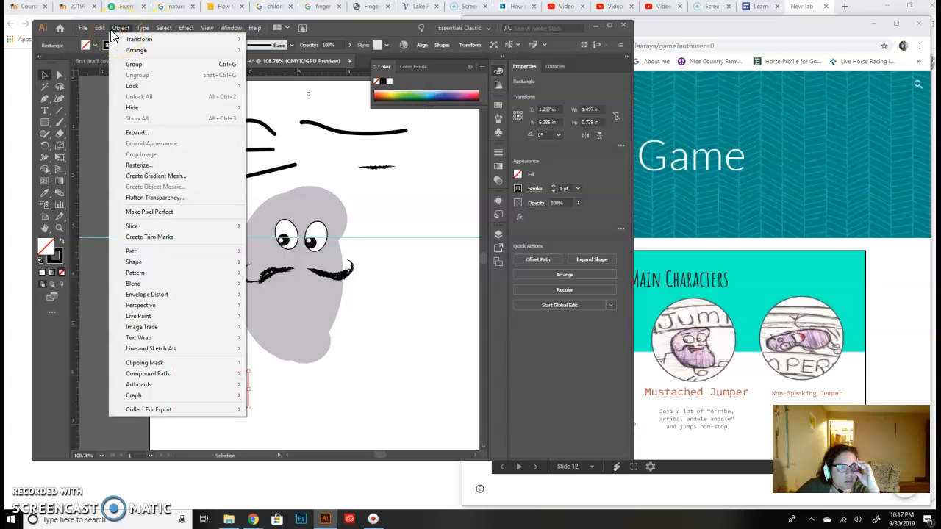
{"action": "mouse_move", "coordinate": [101, 30]}
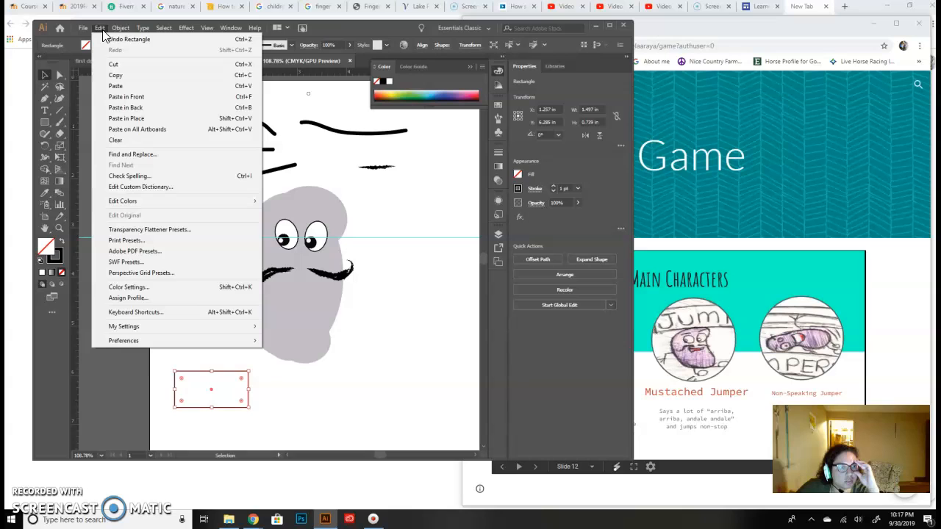
{"action": "left_click", "coordinate": [361, 405]}
{"action": "left_click", "coordinate": [236, 390]}
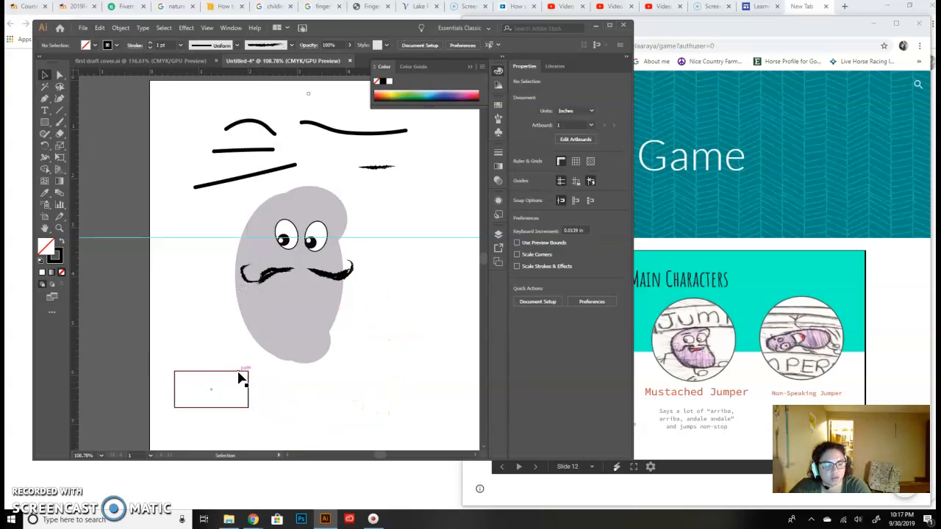
{"action": "key", "text": "alt+t"}
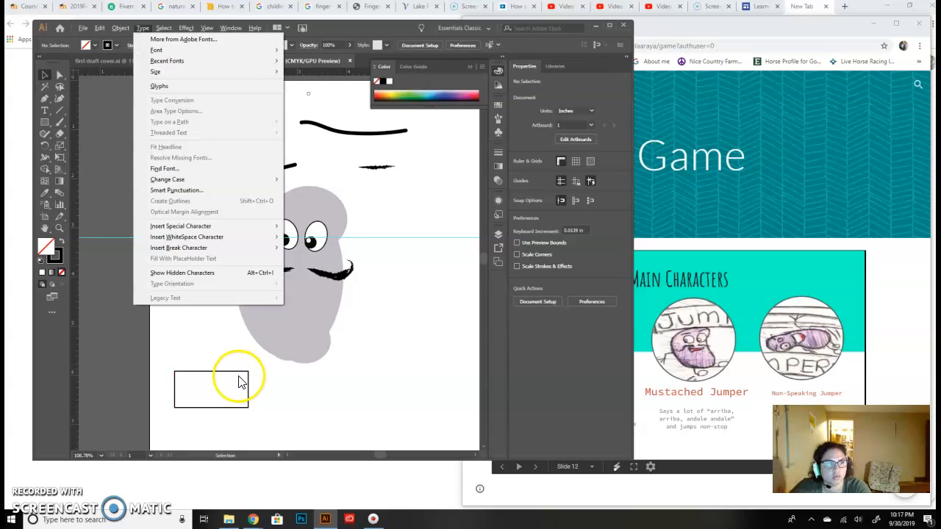
{"action": "left_click", "coordinate": [332, 416]}
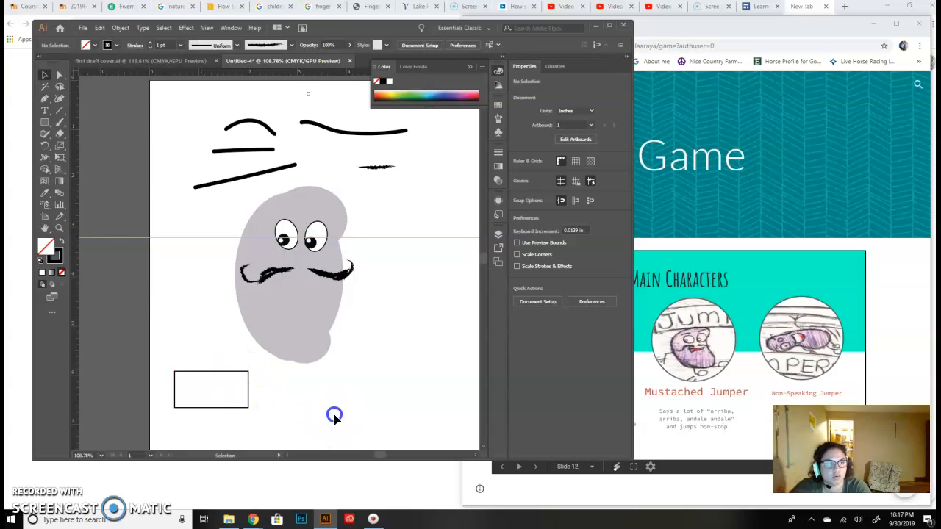
- Shrink the unfilled rectangle below the bean to about 0.45 in wide and 0.38 in high
{"action": "left_click", "coordinate": [248, 377]}
{"action": "left_click_drag", "start_coordinate": [250, 372], "coordinate": [198, 391]}
{"action": "left_click", "coordinate": [193, 344]}
{"action": "left_click", "coordinate": [194, 382]}
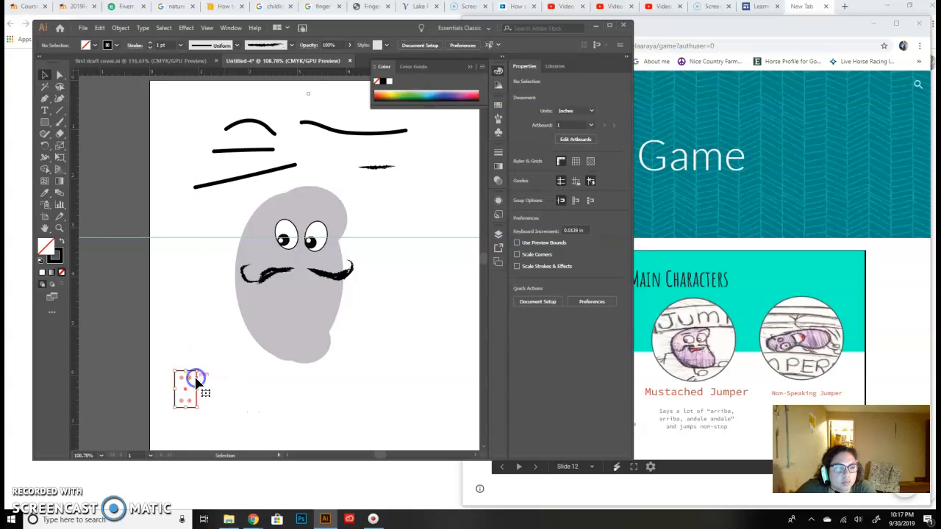
{"action": "left_click_drag", "start_coordinate": [193, 382], "coordinate": [214, 393]}
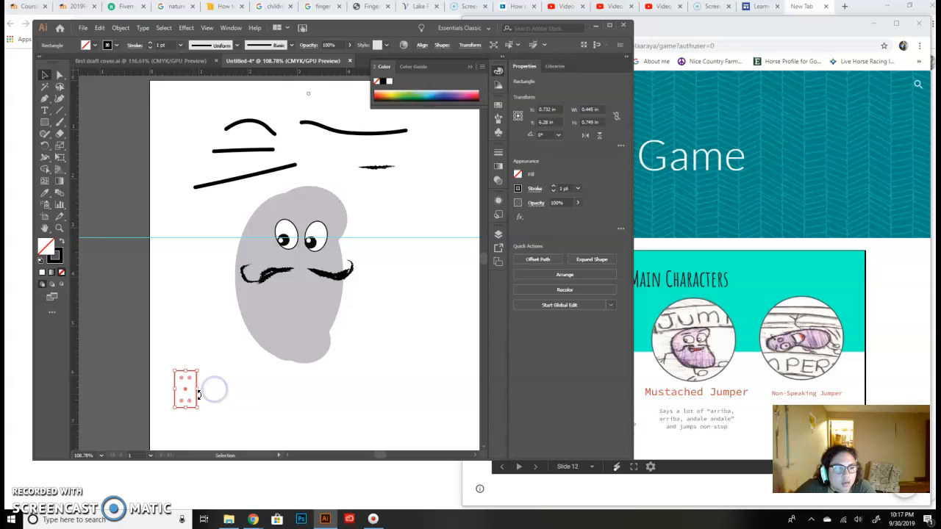
{"action": "left_click", "coordinate": [44, 75]}
{"action": "left_click", "coordinate": [191, 405]}
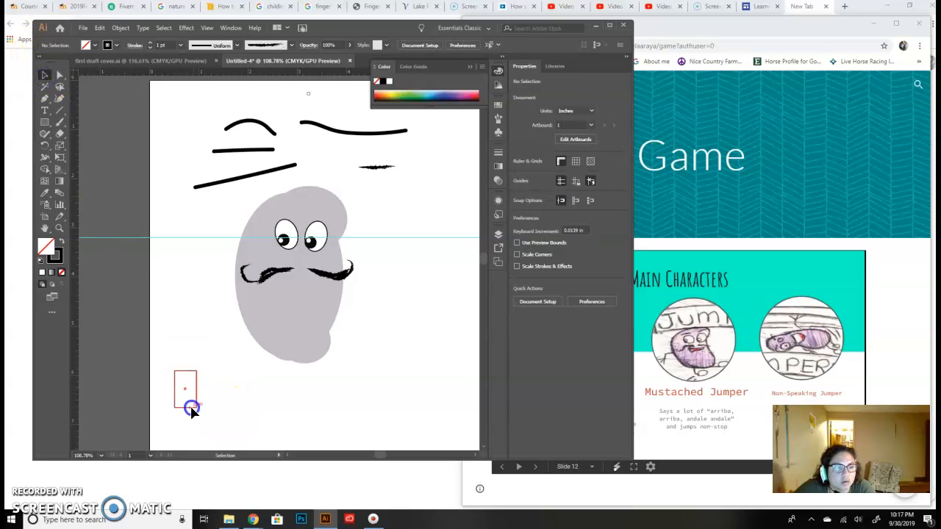
{"action": "left_click", "coordinate": [191, 411]}
{"action": "left_click_drag", "start_coordinate": [185, 396], "coordinate": [249, 397]}
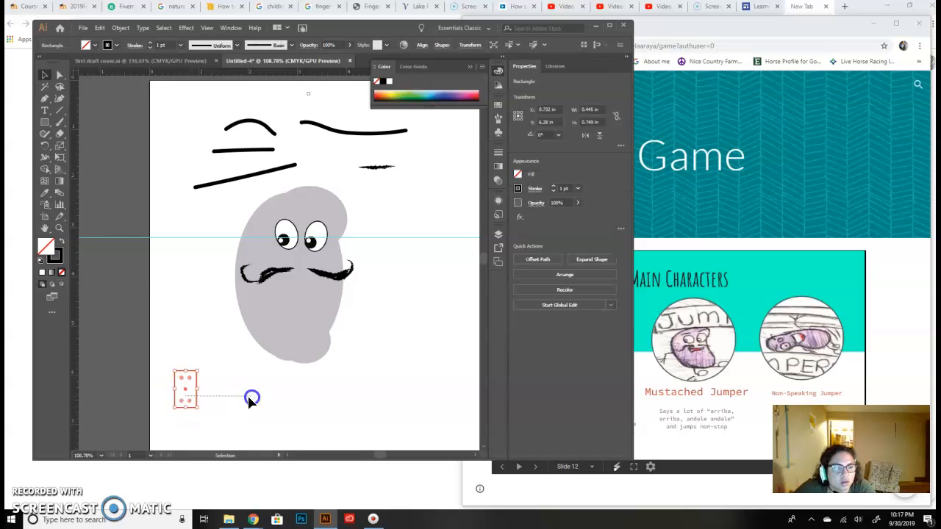
{"action": "left_click_drag", "start_coordinate": [190, 380], "coordinate": [241, 392]}
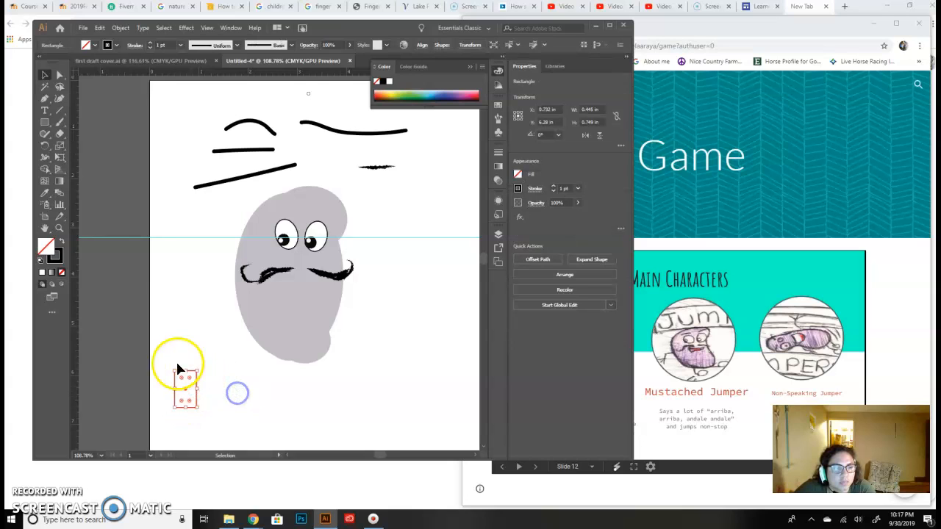
{"action": "left_click", "coordinate": [183, 418]}
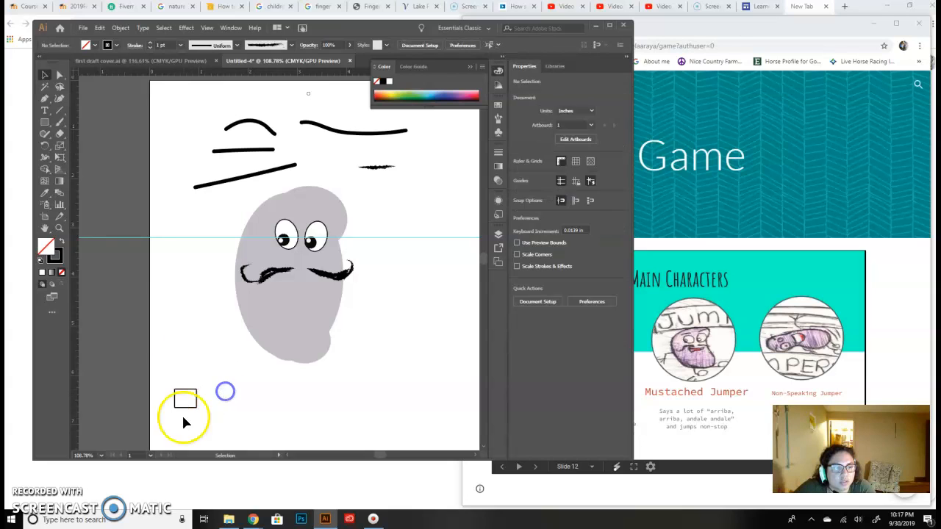
- Widen the small rectangle below the bean to about 1.15 in, keeping its height
{"action": "left_click", "coordinate": [183, 407]}
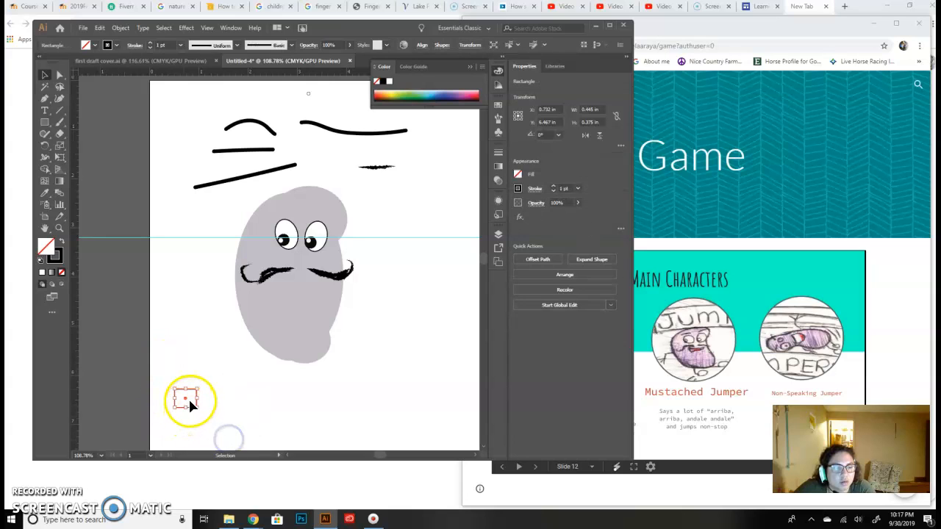
{"action": "key", "text": "a"}
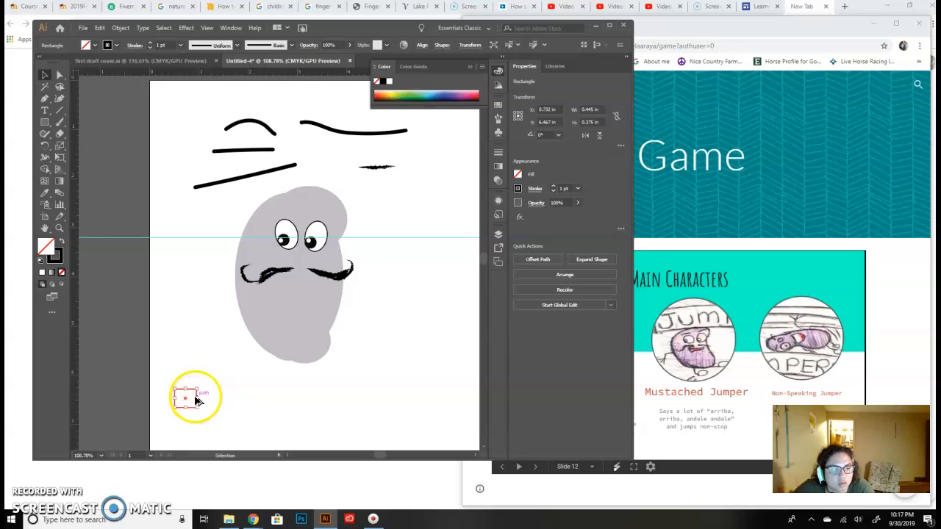
{"action": "left_click_drag", "start_coordinate": [188, 399], "coordinate": [245, 419]}
{"action": "left_click", "coordinate": [266, 394]}
{"action": "left_click_drag", "start_coordinate": [188, 407], "coordinate": [248, 398]}
{"action": "left_click", "coordinate": [267, 414]}
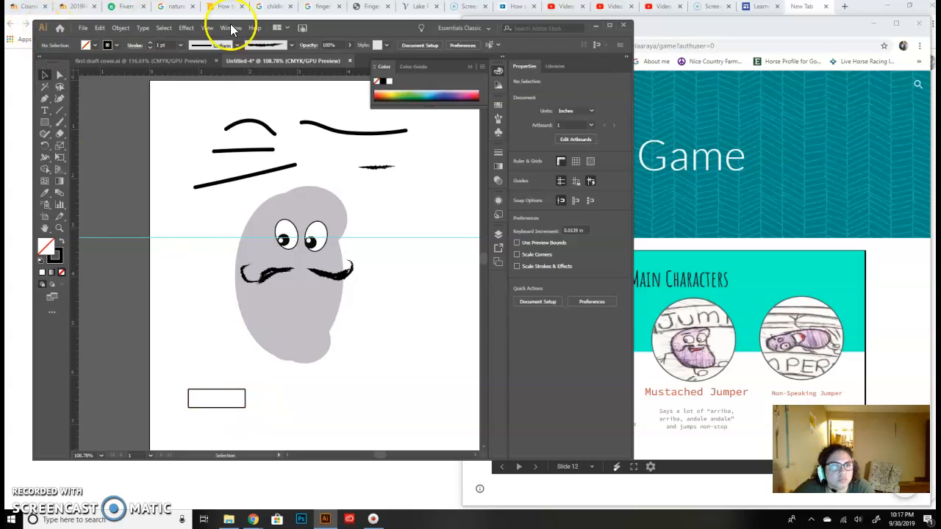
- Fill the rectangle with the dark crimson colour A50E4B
{"action": "left_click", "coordinate": [218, 394]}
{"action": "double_click", "coordinate": [45, 247]}
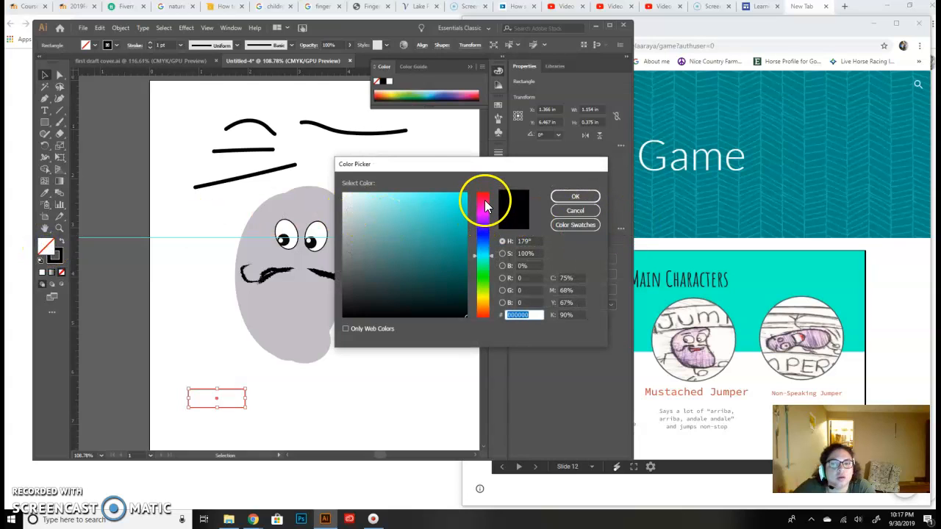
{"action": "left_click", "coordinate": [483, 202]}
{"action": "left_click_drag", "start_coordinate": [466, 216], "coordinate": [456, 235]}
{"action": "left_click", "coordinate": [561, 194]}
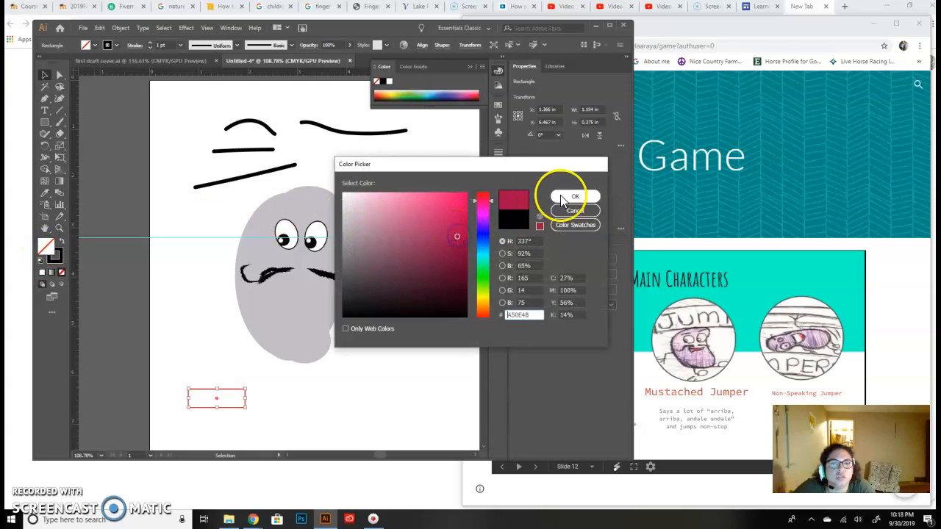
- Place the crimson rectangle on the bean under the moustache as a mouth and make it slightly smaller
{"action": "left_click", "coordinate": [45, 76]}
{"action": "left_click_drag", "start_coordinate": [228, 393], "coordinate": [316, 286]}
{"action": "left_click", "coordinate": [432, 342]}
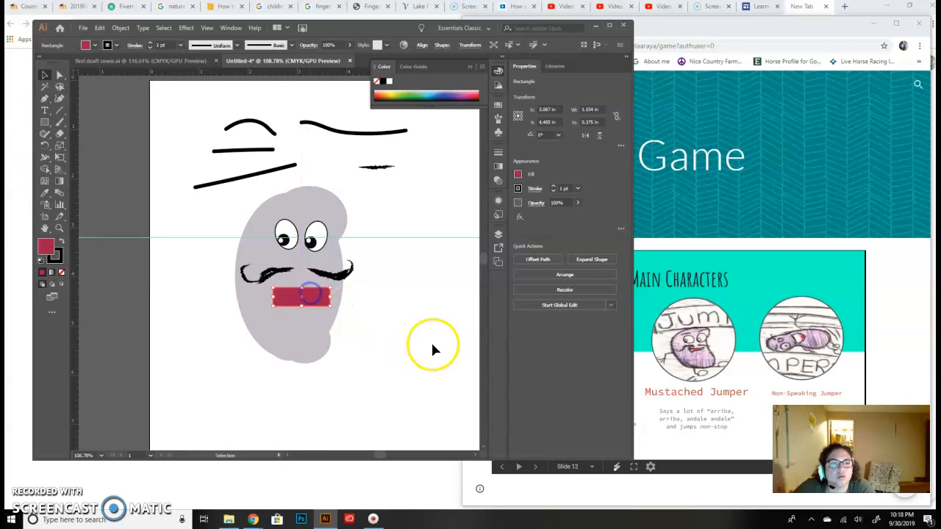
{"action": "left_click", "coordinate": [303, 299]}
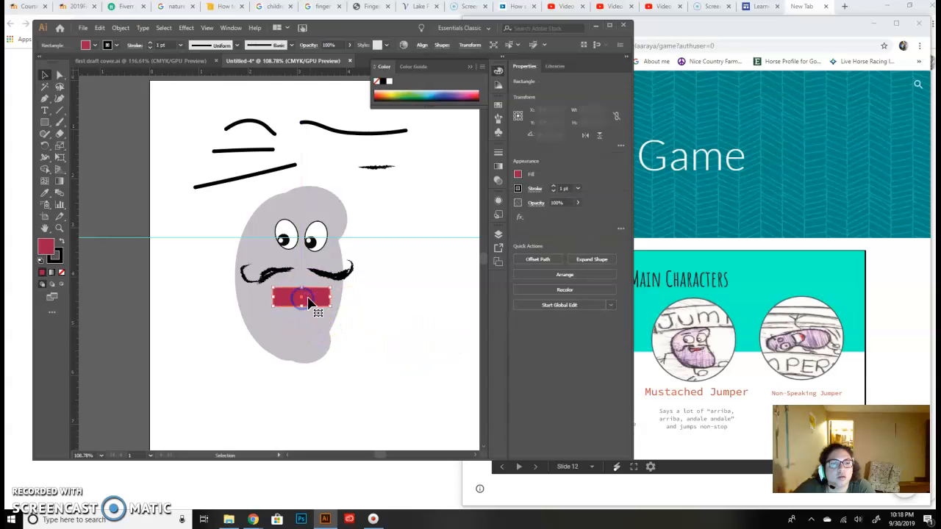
{"action": "left_click_drag", "start_coordinate": [331, 307], "coordinate": [326, 302]}
{"action": "left_click", "coordinate": [403, 307]}
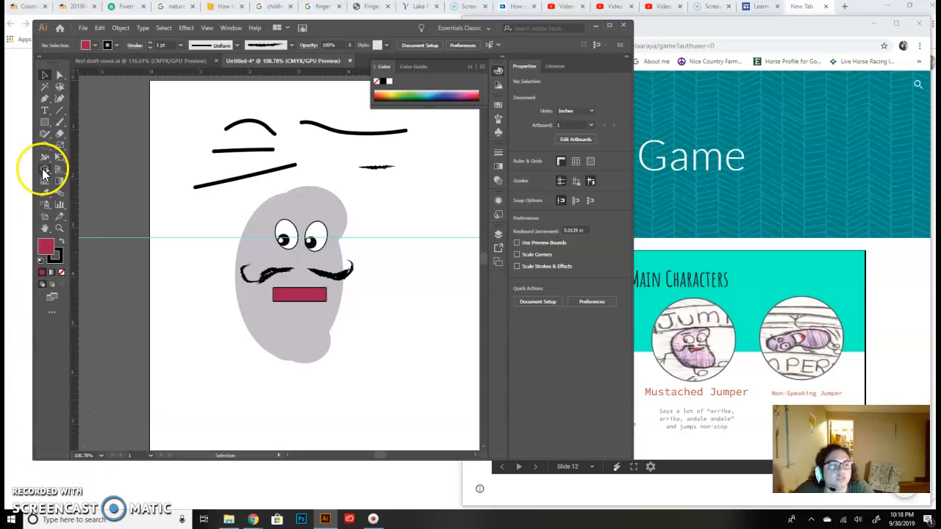
- Paint two legs below the bean with the rough brush, each ending in an outlined foot pointing right
{"action": "left_click", "coordinate": [60, 121]}
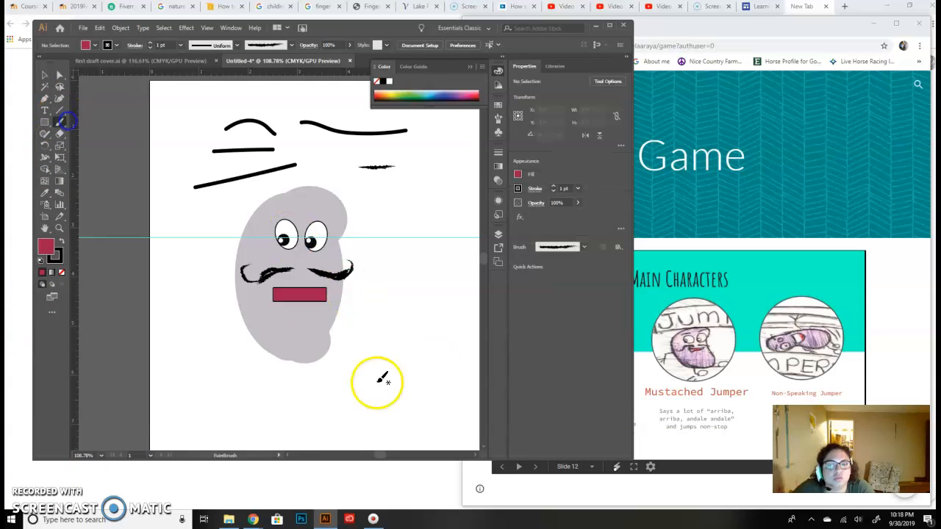
{"action": "left_click", "coordinate": [287, 357]}
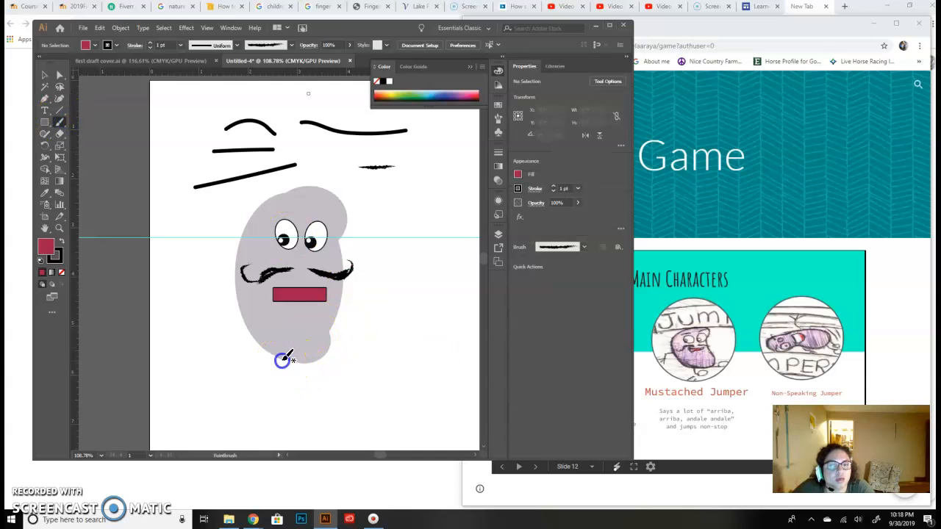
{"action": "left_click_drag", "start_coordinate": [282, 404], "coordinate": [281, 404]}
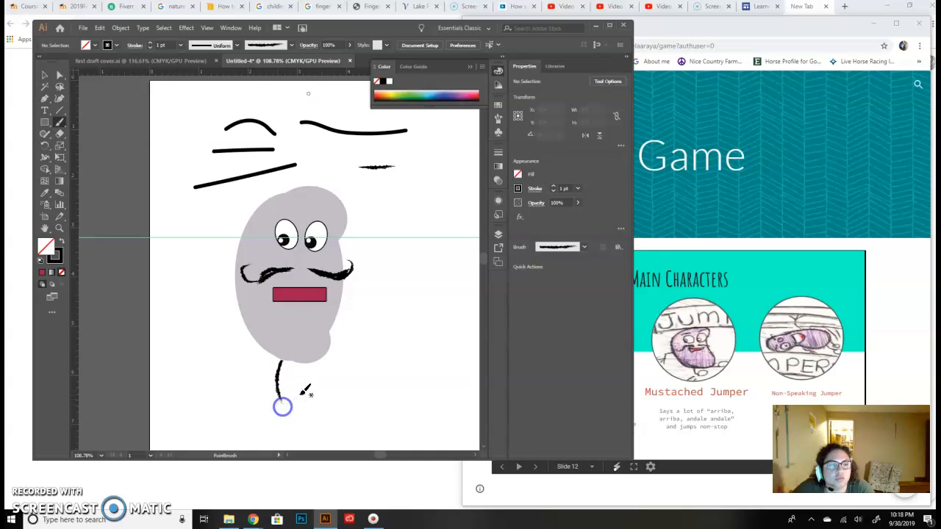
{"action": "left_click_drag", "start_coordinate": [313, 362], "coordinate": [315, 385]}
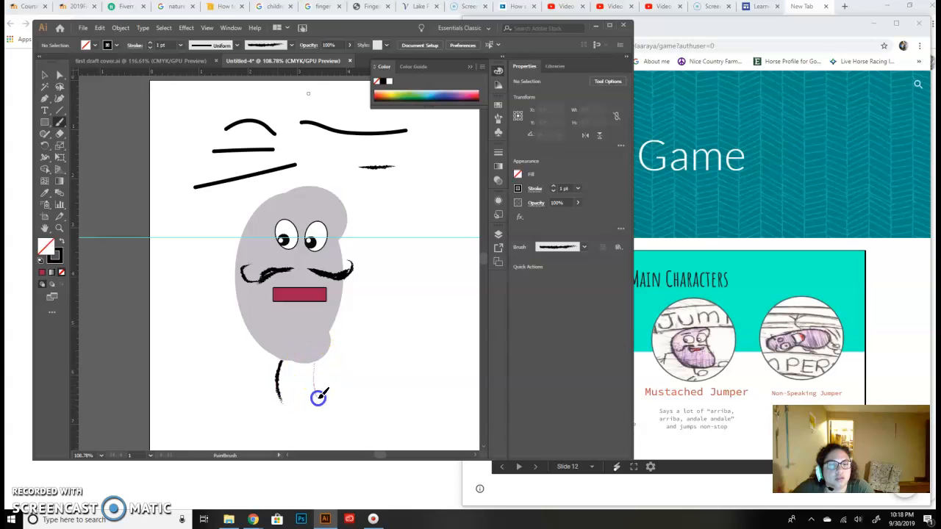
{"action": "left_click", "coordinate": [286, 392]}
{"action": "mouse_move", "coordinate": [285, 409]}
{"action": "left_mouse_down"}
{"action": "mouse_move", "coordinate": [355, 394]}
{"action": "mouse_move", "coordinate": [331, 409]}
{"action": "mouse_move", "coordinate": [327, 389]}
{"action": "mouse_move", "coordinate": [353, 397]}
{"action": "left_mouse_up"}
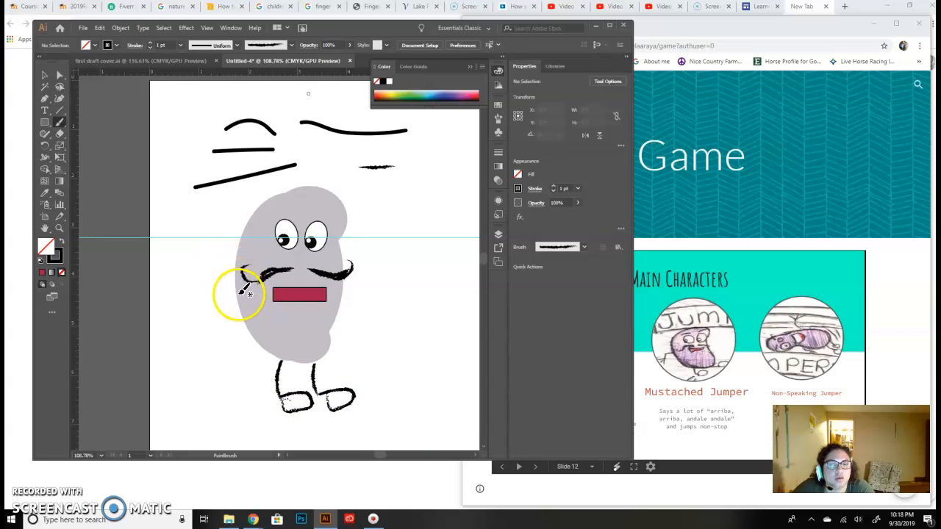
- Paint two arms with the rough brush, one on each side of the bean, each ending in spread fingers
{"action": "left_click_drag", "start_coordinate": [235, 291], "coordinate": [230, 292]}
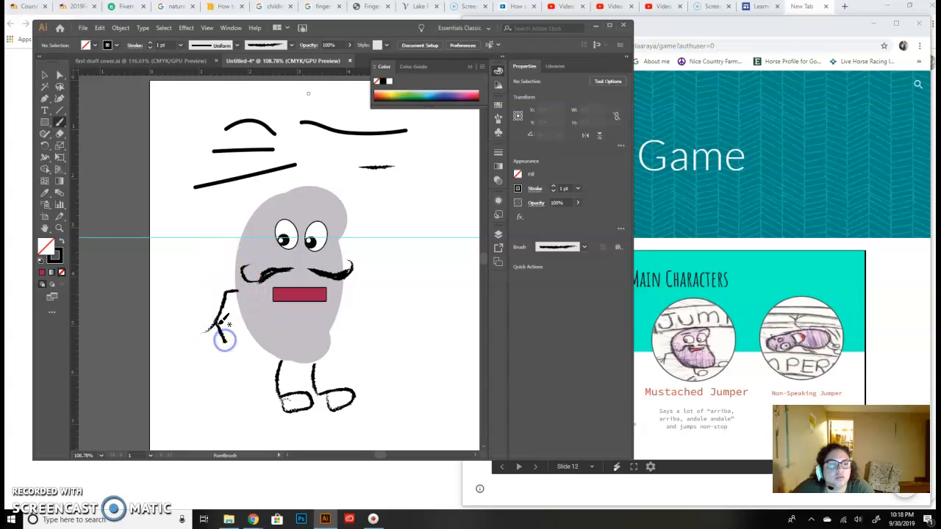
{"action": "left_click_drag", "start_coordinate": [226, 351], "coordinate": [225, 352]}
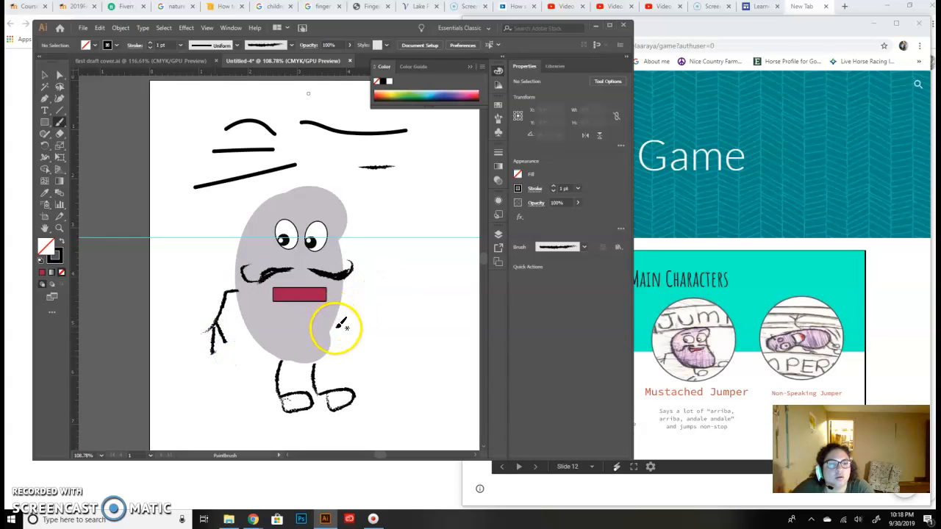
{"action": "left_click_drag", "start_coordinate": [342, 299], "coordinate": [344, 299]}
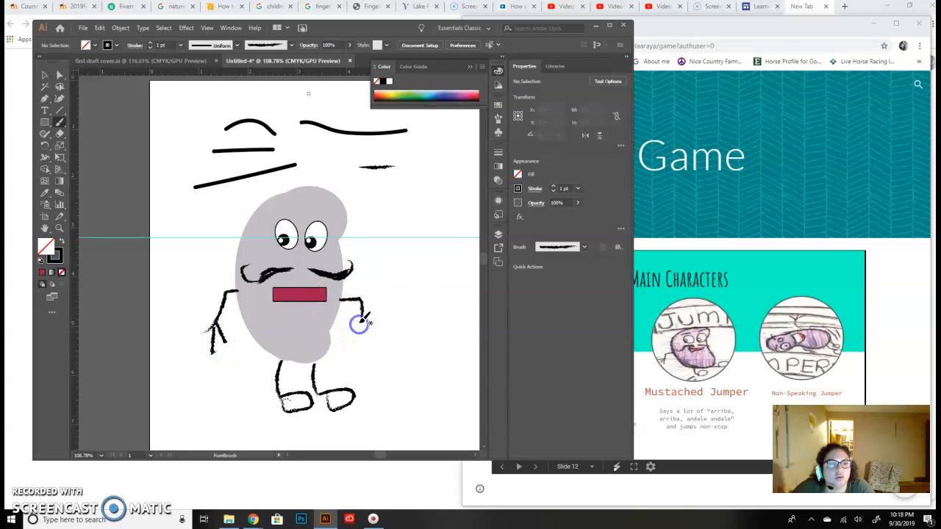
{"action": "left_click_drag", "start_coordinate": [380, 335], "coordinate": [397, 336]}
- Unlock the body layer and give the bean a black 1 pt outline
{"action": "left_click", "coordinate": [44, 75]}
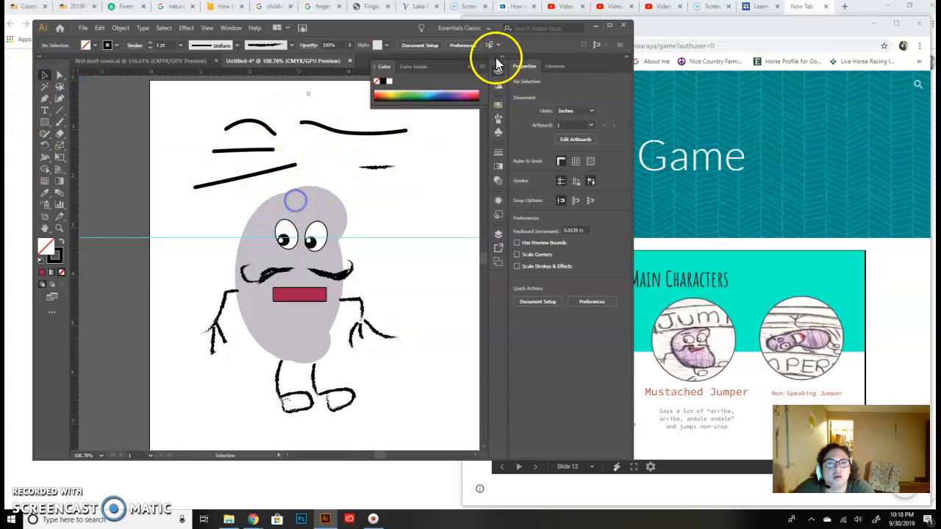
{"action": "left_click", "coordinate": [499, 234]}
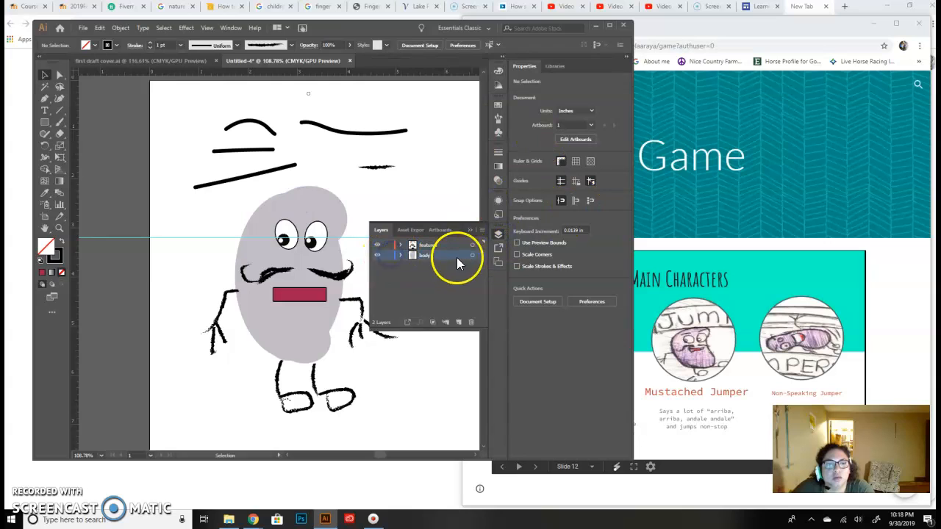
{"action": "left_click", "coordinate": [288, 203]}
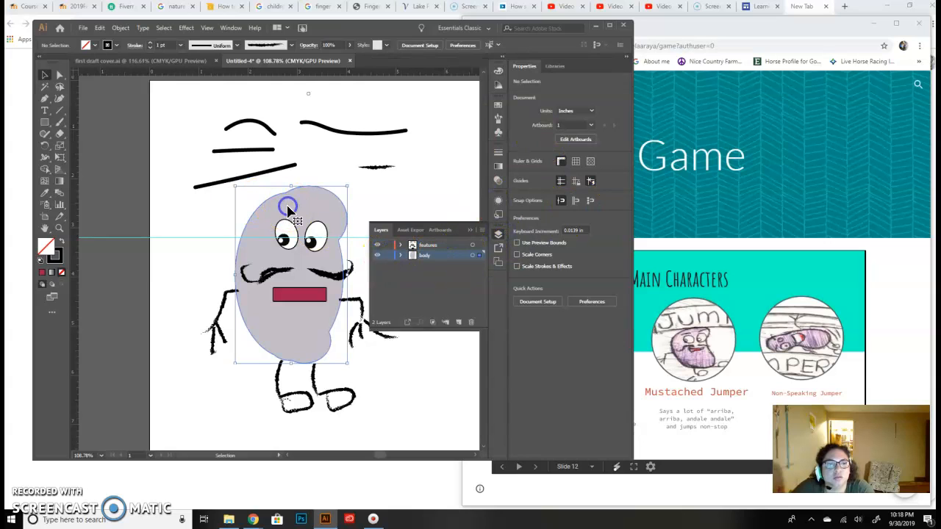
{"action": "left_click", "coordinate": [53, 256]}
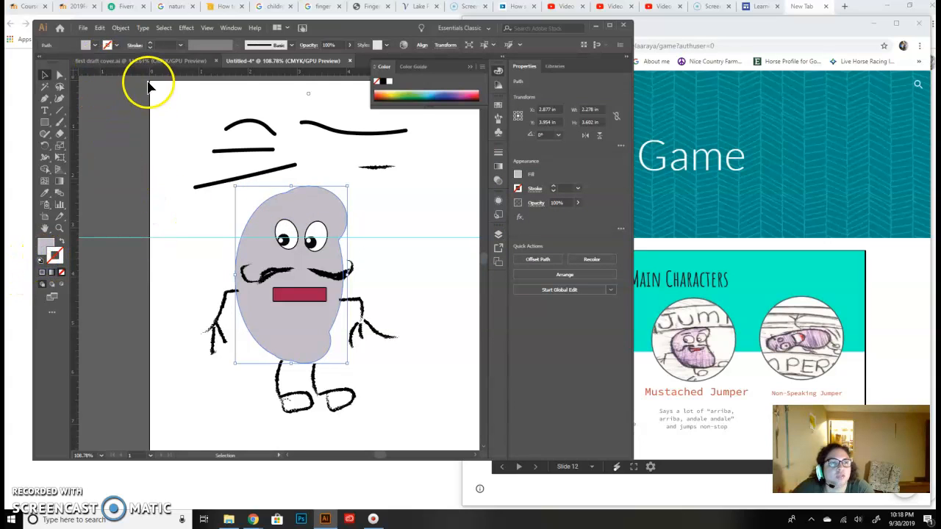
{"action": "left_click", "coordinate": [115, 46]}
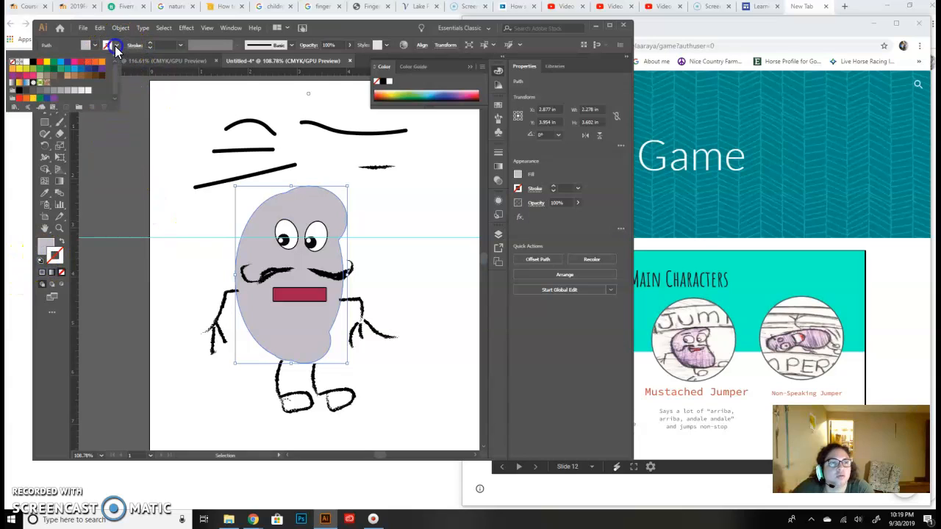
{"action": "left_click", "coordinate": [25, 62]}
{"action": "left_click", "coordinate": [449, 309]}
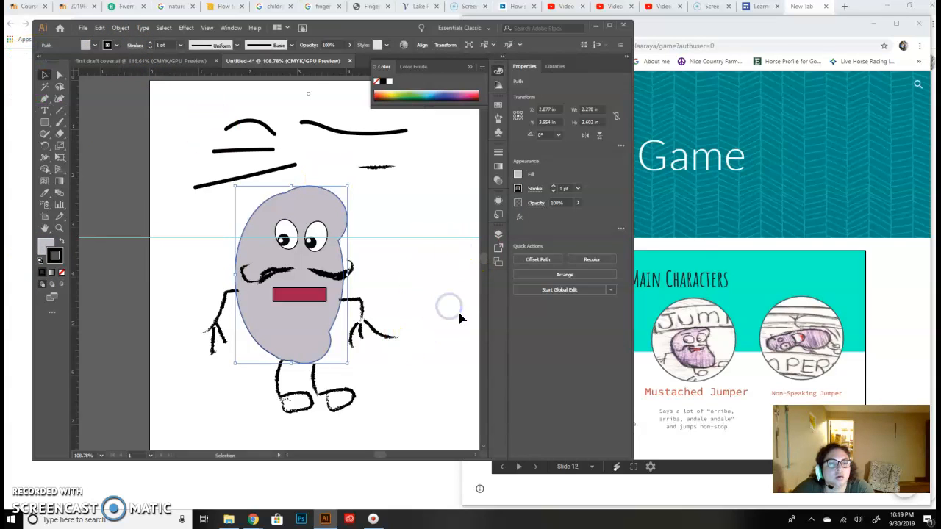
{"action": "left_click", "coordinate": [458, 314]}
- Delete all the practice brush strokes above the bean
{"action": "left_click_drag", "start_coordinate": [199, 123], "coordinate": [330, 153]}
{"action": "key", "text": "Delete"}
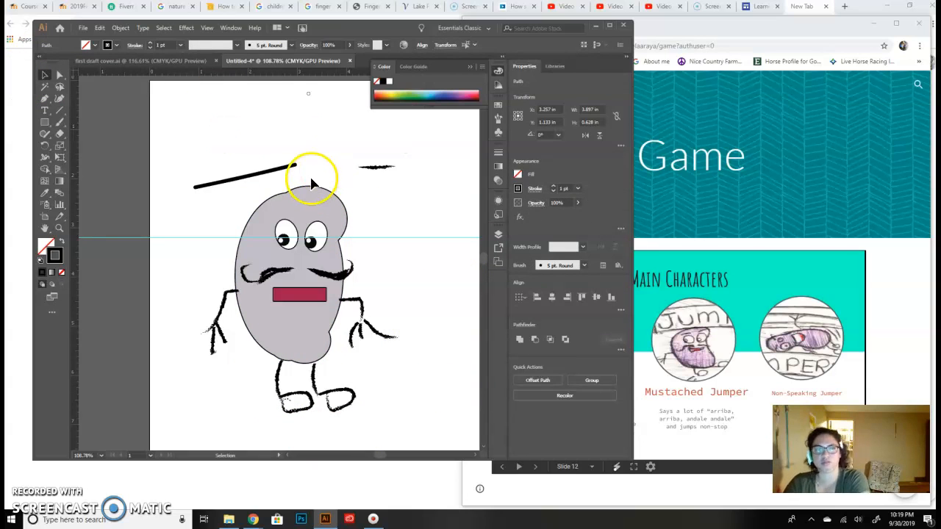
{"action": "left_click_drag", "start_coordinate": [189, 142], "coordinate": [220, 204]}
{"action": "key", "text": "Delete"}
{"action": "left_click_drag", "start_coordinate": [360, 148], "coordinate": [389, 190]}
{"action": "key", "text": "Delete"}
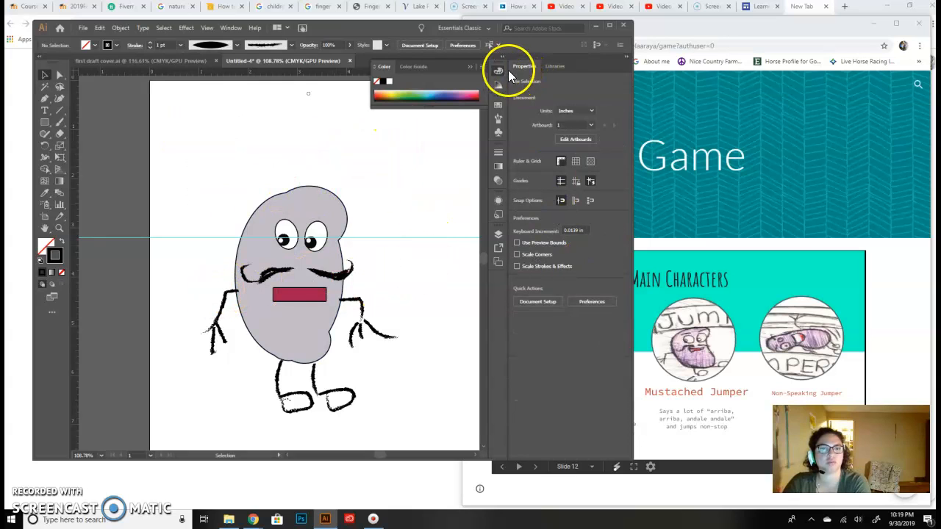
- Lock the body and features layers and add a new layer above them
{"action": "left_click", "coordinate": [498, 232]}
{"action": "left_click", "coordinate": [386, 256]}
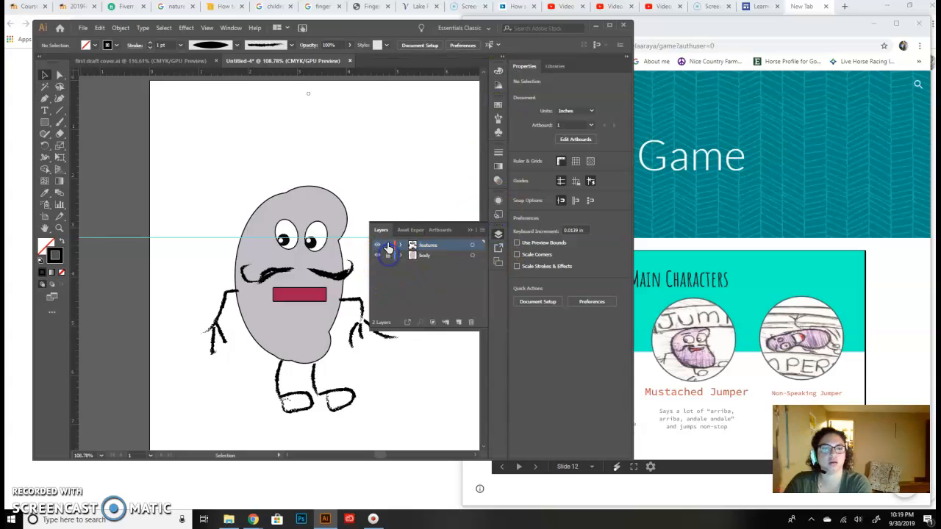
{"action": "left_click", "coordinate": [458, 322]}
{"action": "left_click", "coordinate": [461, 245]}
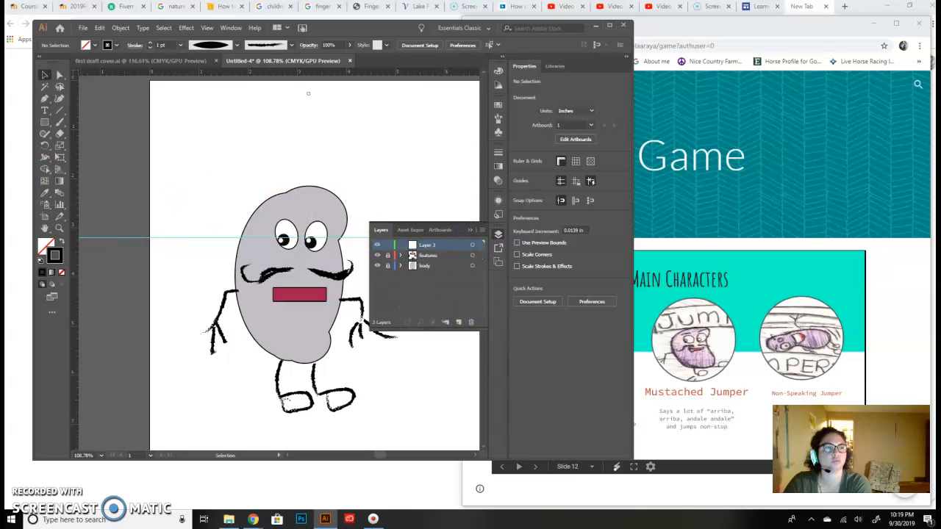
- Draw a rectangle about 9.35 by 3.05 in across the upper part of the page, overlapping both side edges, and maximize the window
{"action": "left_click", "coordinate": [45, 122]}
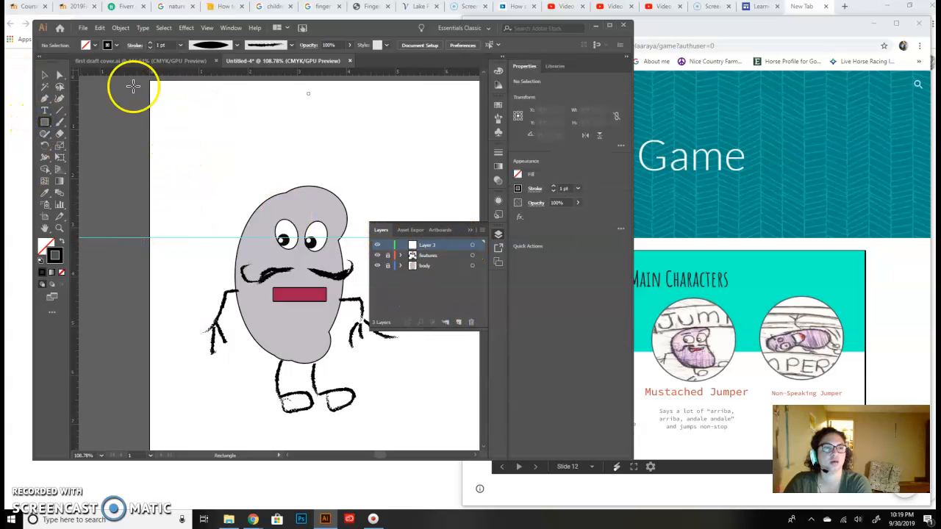
{"action": "left_click_drag", "start_coordinate": [177, 83], "coordinate": [462, 235]}
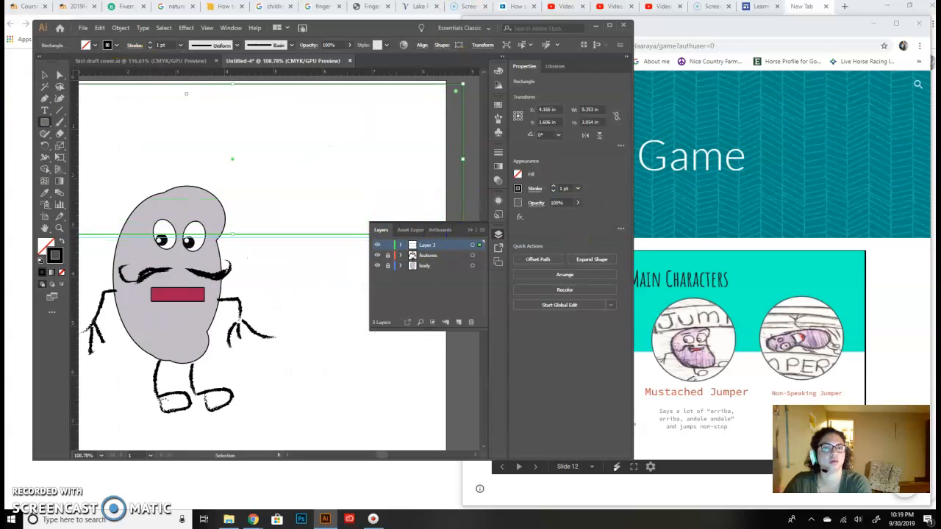
{"action": "left_click", "coordinate": [610, 27]}
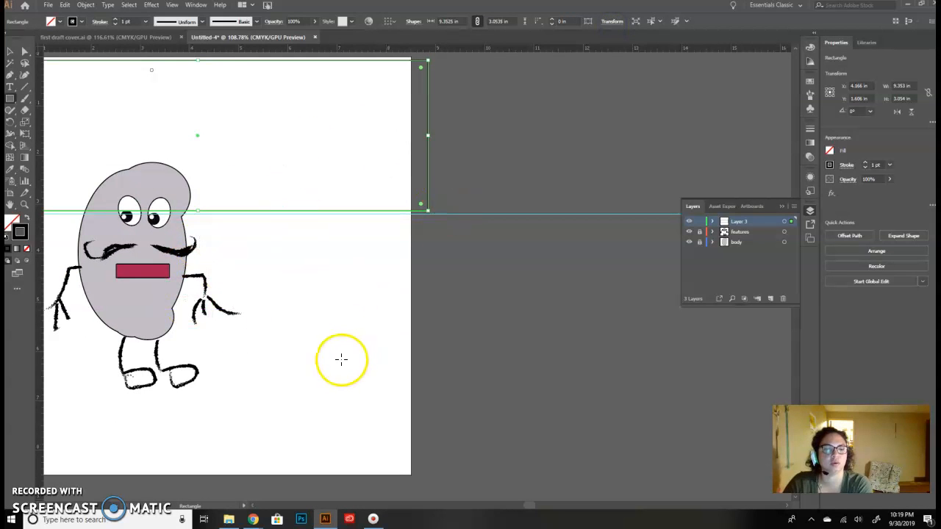
{"action": "mouse_move", "coordinate": [524, 508]}
{"action": "left_mouse_down"}
{"action": "mouse_move", "coordinate": [489, 507]}
{"action": "mouse_move", "coordinate": [527, 509]}
{"action": "mouse_move", "coordinate": [517, 508]}
{"action": "left_mouse_up"}
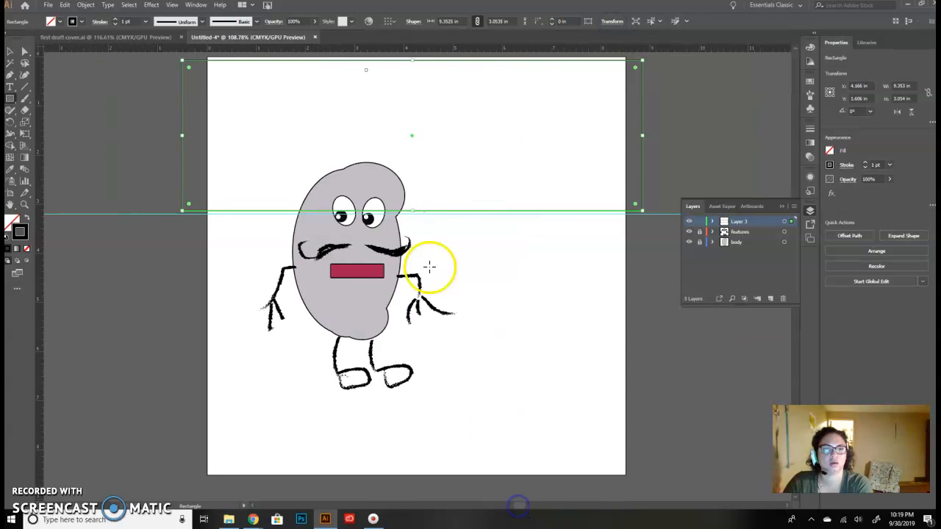
- Fill the wide rectangle with turquoise 23E2DD
{"action": "left_click", "coordinate": [13, 220]}
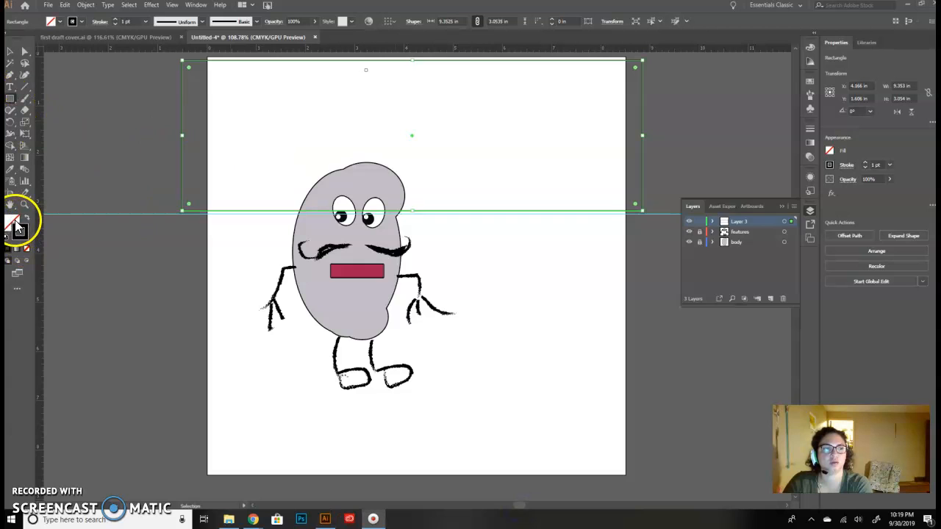
{"action": "double_click", "coordinate": [15, 220]}
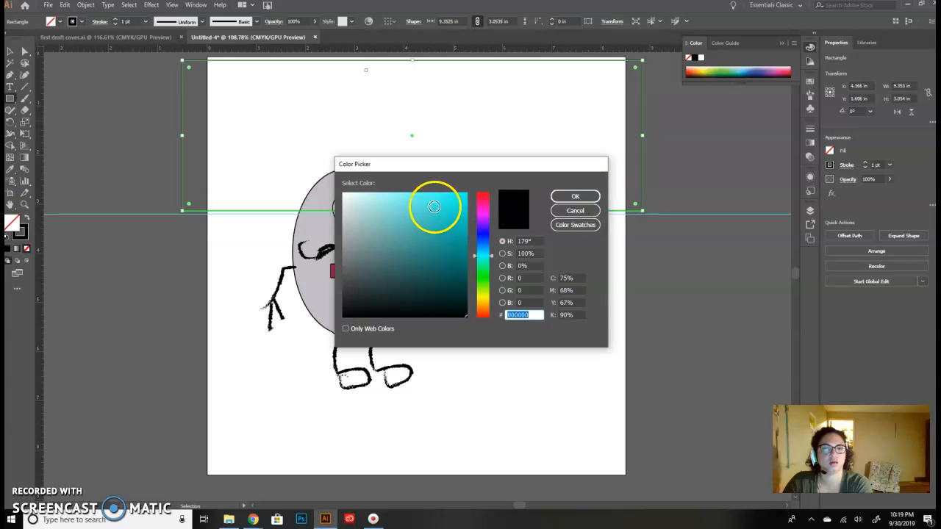
{"action": "left_click", "coordinate": [448, 206]}
{"action": "left_click", "coordinate": [572, 197]}
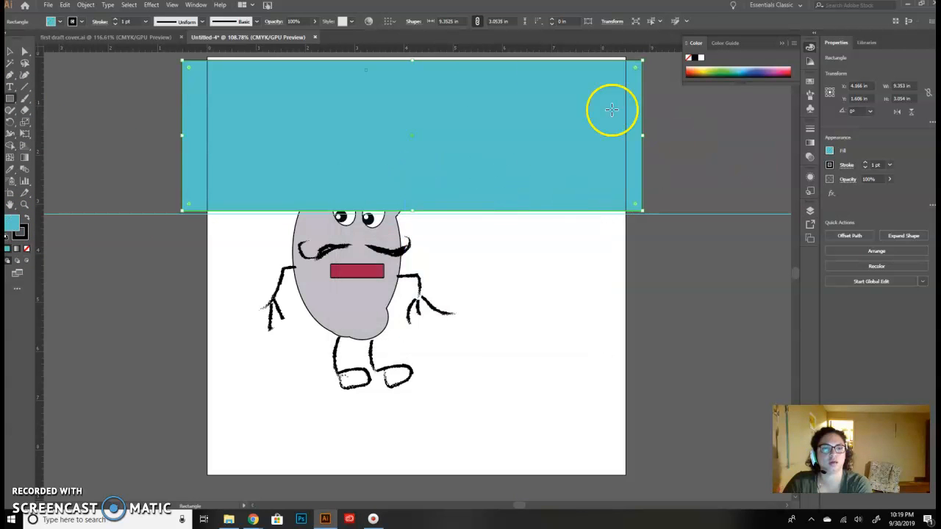
- Try to send the turquoise rectangle behind the character with the Arrange command Send to Back
{"action": "left_click", "coordinate": [151, 5]}
{"action": "mouse_move", "coordinate": [87, 6]}
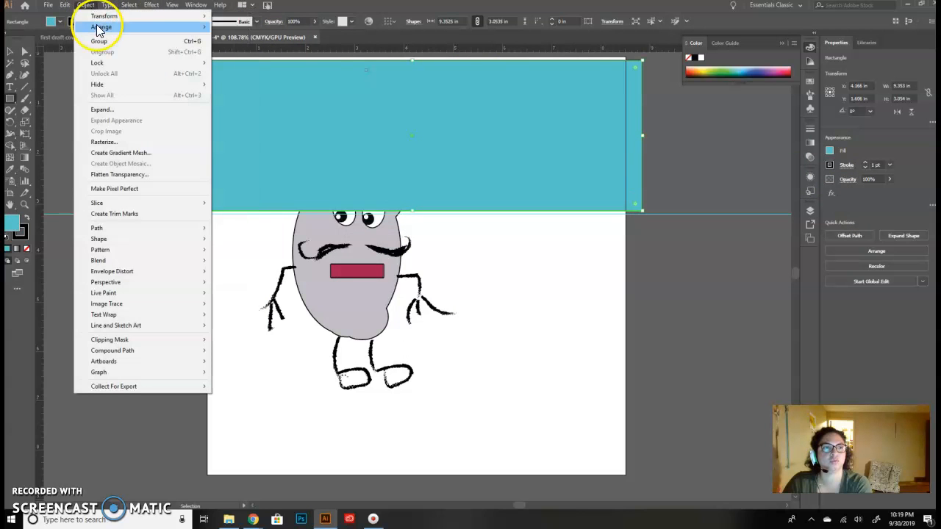
{"action": "mouse_move", "coordinate": [99, 28]}
{"action": "left_click", "coordinate": [266, 61]}
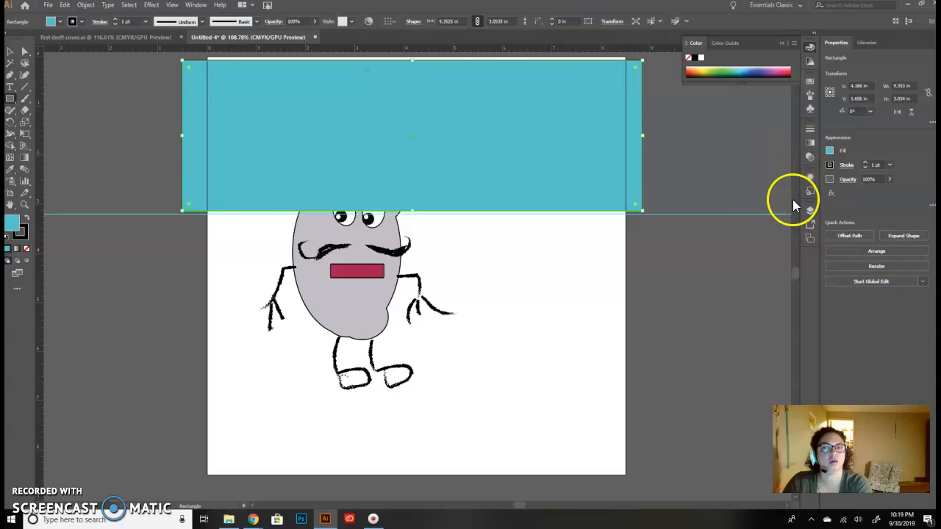
- Reorder the layers so that features is on top, body is in the middle and Layer 3 is at the bottom
{"action": "left_click", "coordinate": [810, 213]}
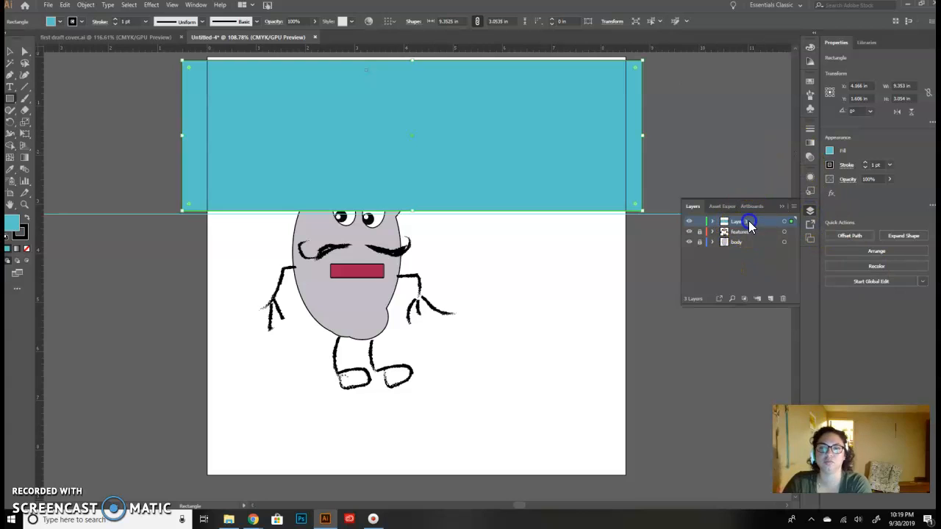
{"action": "left_click_drag", "start_coordinate": [748, 220], "coordinate": [754, 252]}
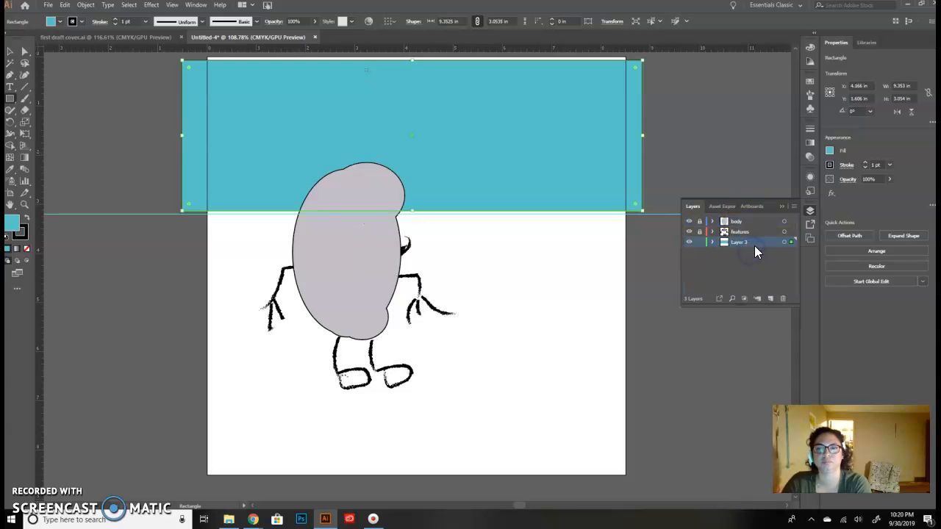
{"action": "left_click", "coordinate": [537, 281]}
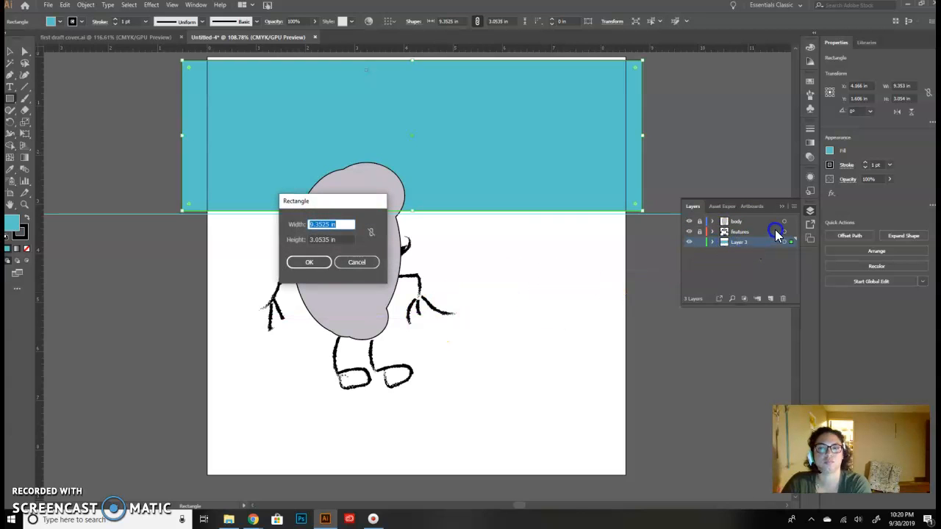
{"action": "left_click", "coordinate": [357, 262]}
{"action": "left_click_drag", "start_coordinate": [757, 231], "coordinate": [756, 223]}
{"action": "left_click", "coordinate": [561, 265]}
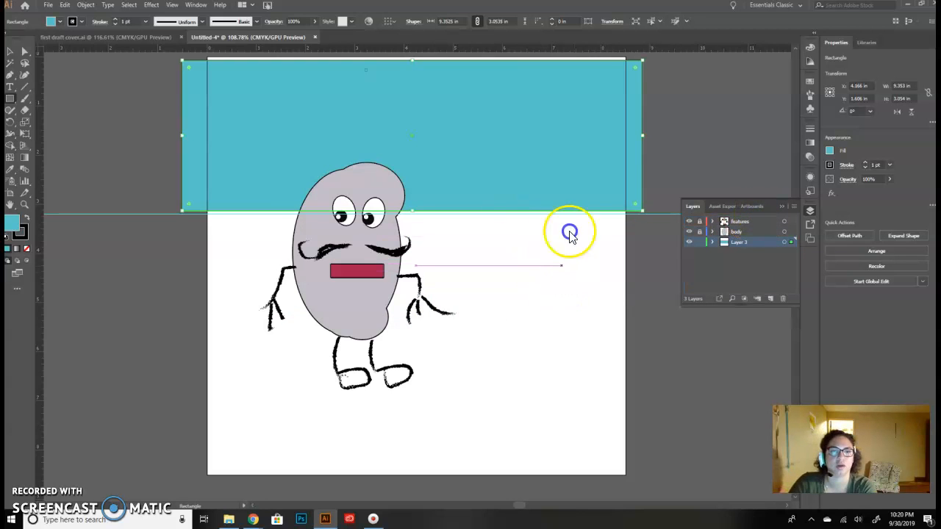
{"action": "left_click", "coordinate": [355, 263]}
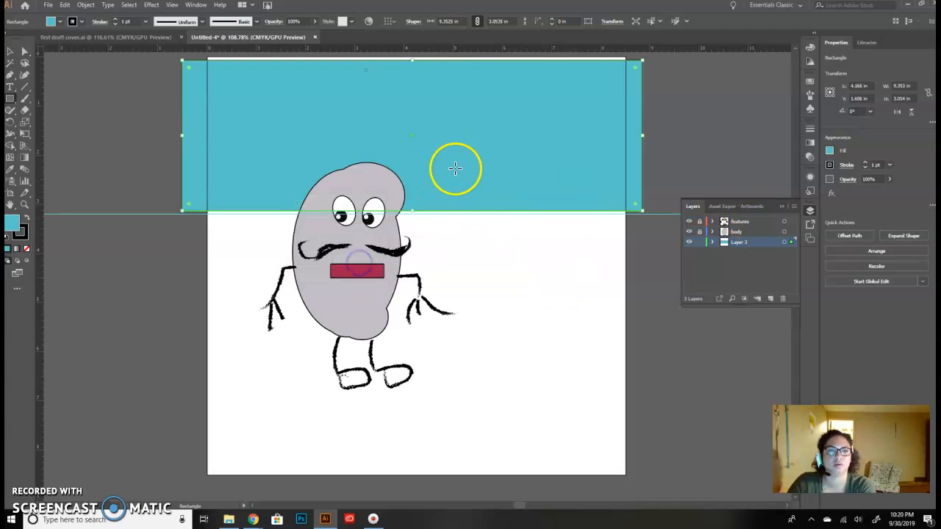
- Extend the turquoise rectangle downward to a height of about 3.62 in, down to the moustache
{"action": "left_click_drag", "start_coordinate": [411, 211], "coordinate": [411, 238]}
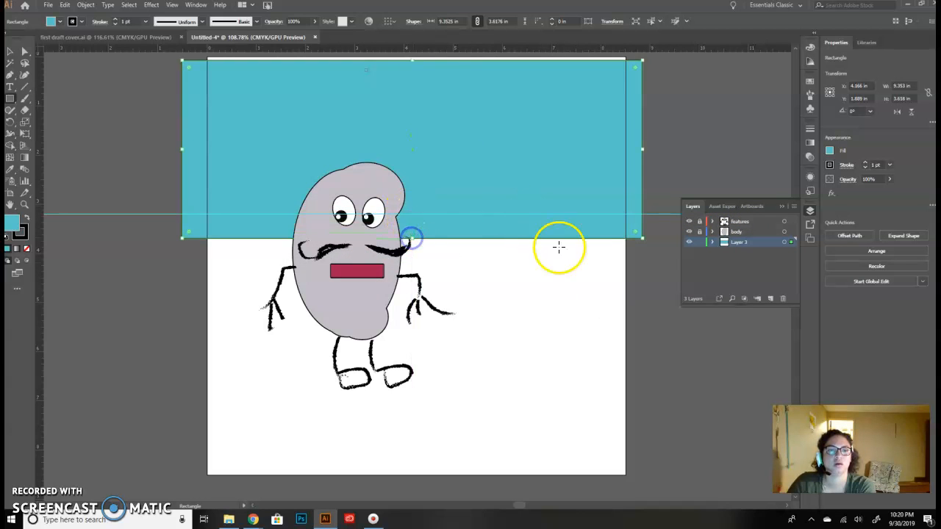
{"action": "left_click", "coordinate": [662, 382]}
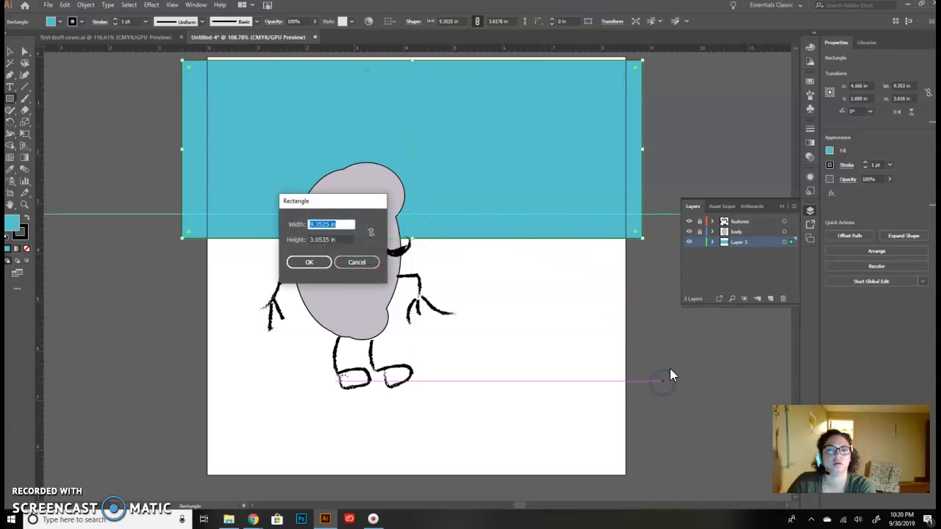
{"action": "left_click", "coordinate": [355, 264]}
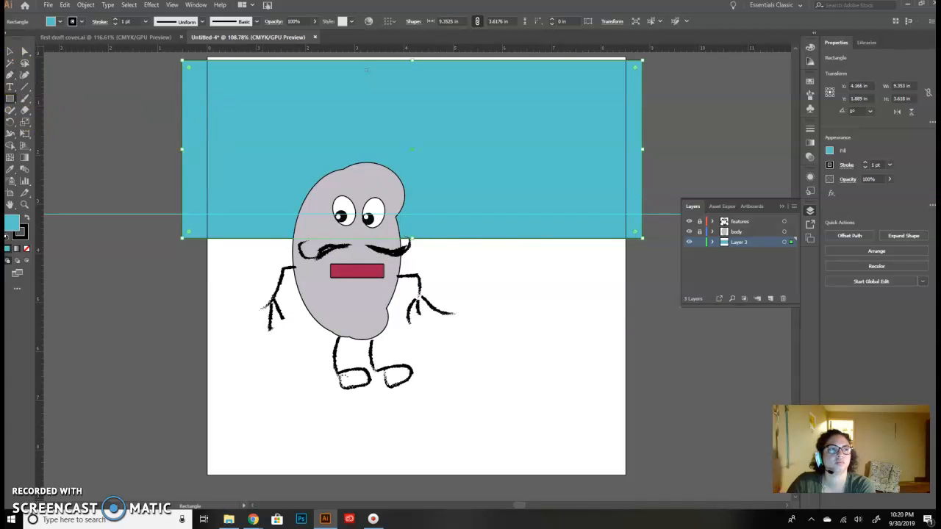
- Duplicate the turquoise rectangle directly below the original and stretch the copy to the page's lower edge, about 4.85 in high
{"action": "left_click", "coordinate": [8, 53]}
{"action": "left_click", "coordinate": [656, 394]}
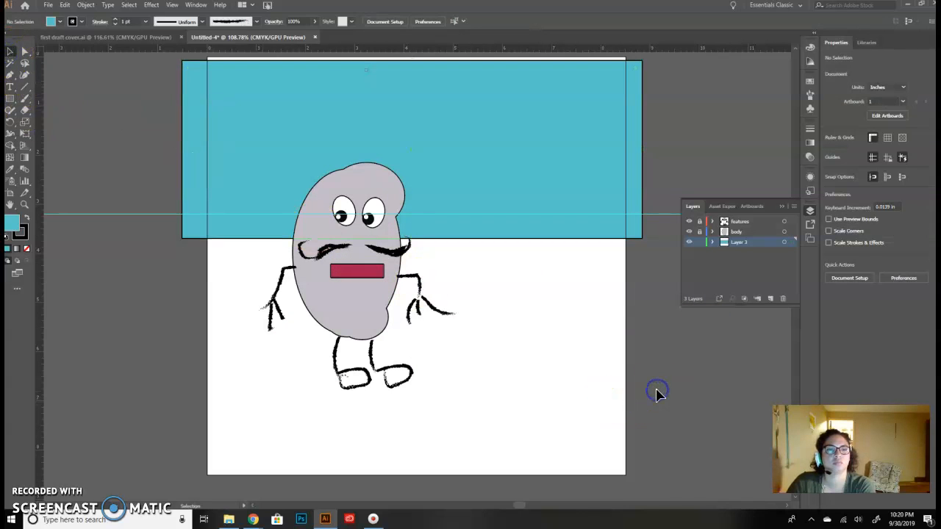
{"action": "left_click", "coordinate": [559, 172]}
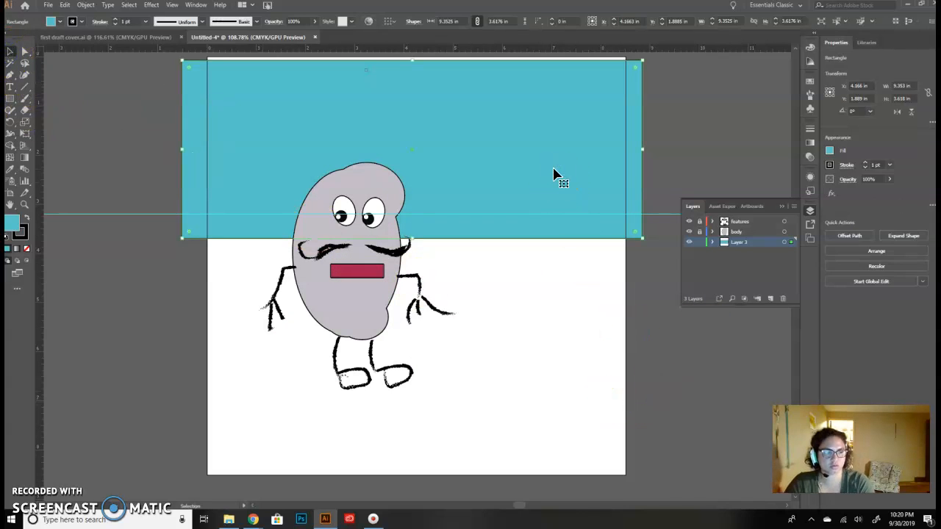
{"action": "left_click", "coordinate": [553, 171]}
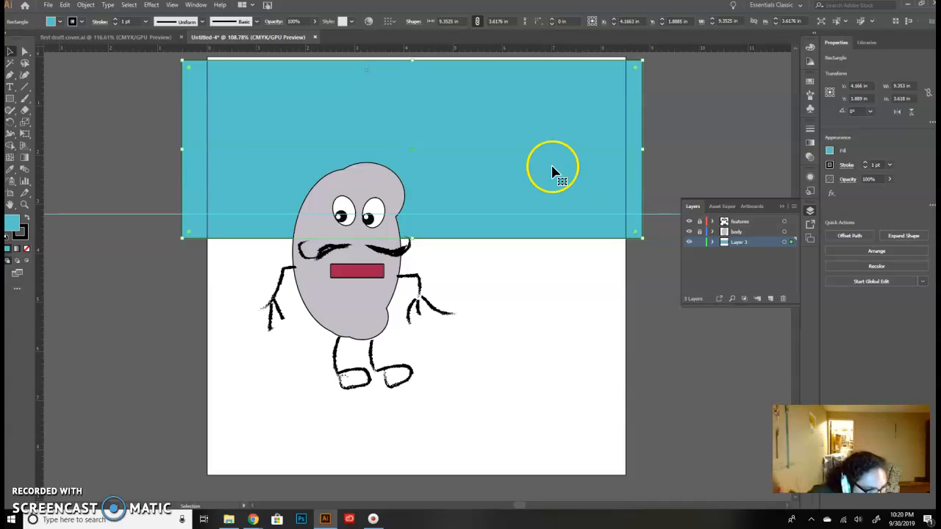
{"action": "left_click_drag", "start_coordinate": [555, 140], "coordinate": [545, 314]}
{"action": "left_click_drag", "start_coordinate": [402, 417], "coordinate": [399, 477]}
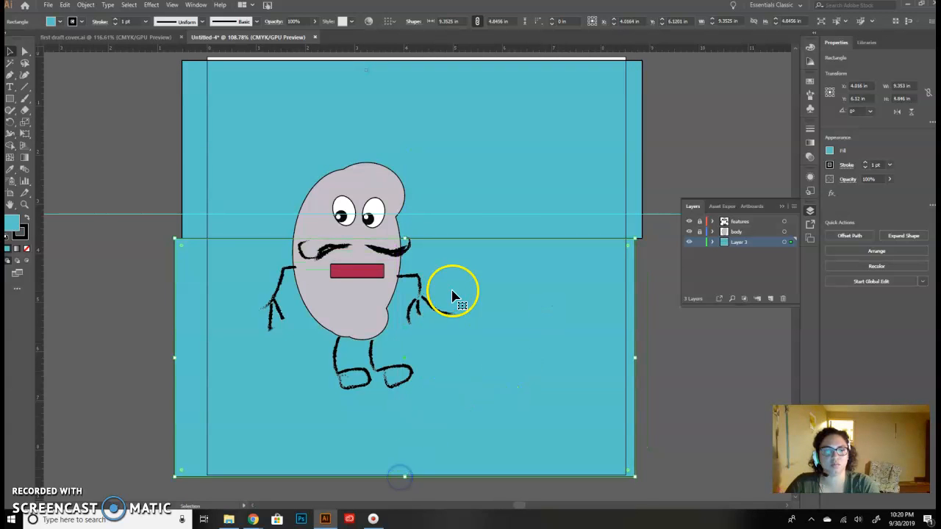
- Change the lower background rectangle's fill from turquoise to a light sandy beige
{"action": "double_click", "coordinate": [12, 223]}
{"action": "left_click", "coordinate": [504, 314]}
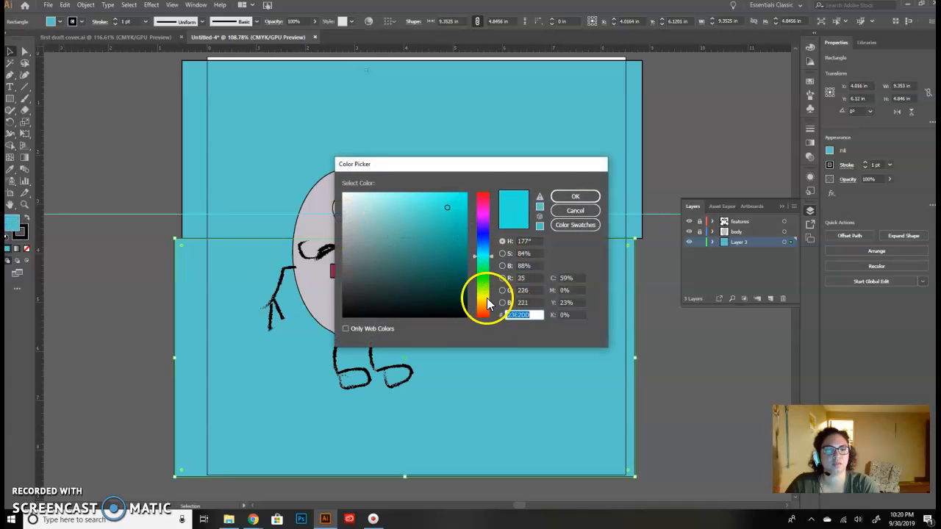
{"action": "left_click", "coordinate": [486, 297]}
{"action": "left_click", "coordinate": [484, 302]}
{"action": "left_click_drag", "start_coordinate": [406, 200], "coordinate": [378, 200]}
{"action": "left_click", "coordinate": [586, 196]}
{"action": "left_click", "coordinate": [683, 339]}
- Lower the beige rectangle's upper edge to a height of about 3.84 in and extend the turquoise rectangle down to it, about 4.62 in high
{"action": "left_click", "coordinate": [559, 269]}
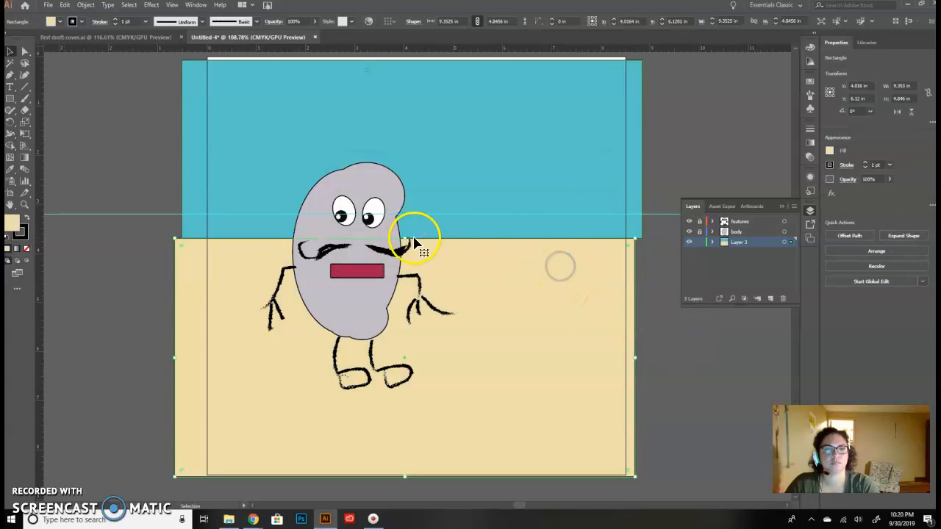
{"action": "left_click_drag", "start_coordinate": [407, 238], "coordinate": [404, 290]}
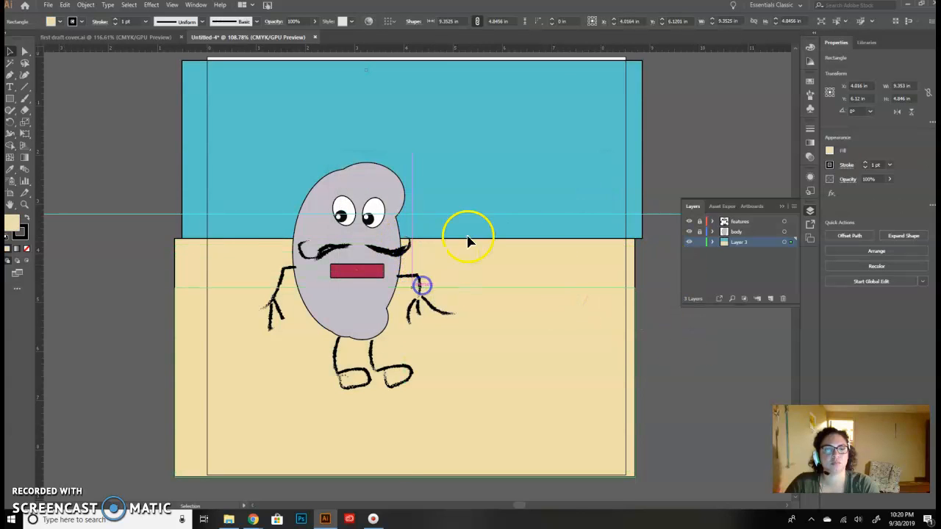
{"action": "left_click", "coordinate": [504, 172]}
{"action": "left_click_drag", "start_coordinate": [428, 242], "coordinate": [403, 285]}
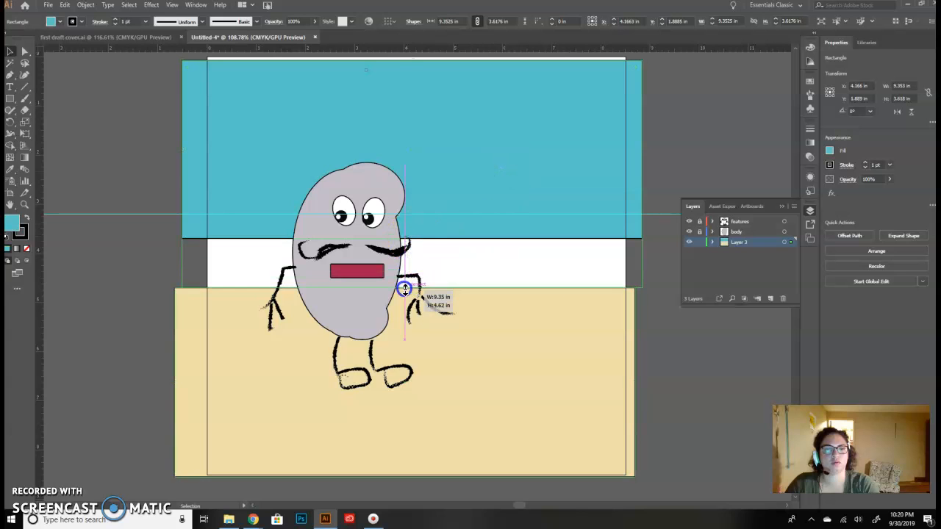
{"action": "left_click", "coordinate": [698, 325]}
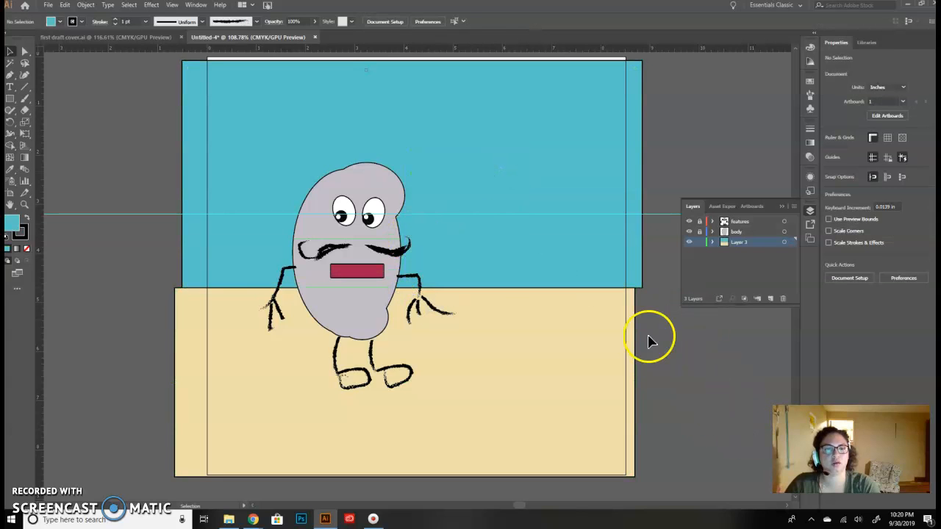
- Remove the stroke from both the turquoise and the beige background rectangles
{"action": "left_click", "coordinate": [576, 268]}
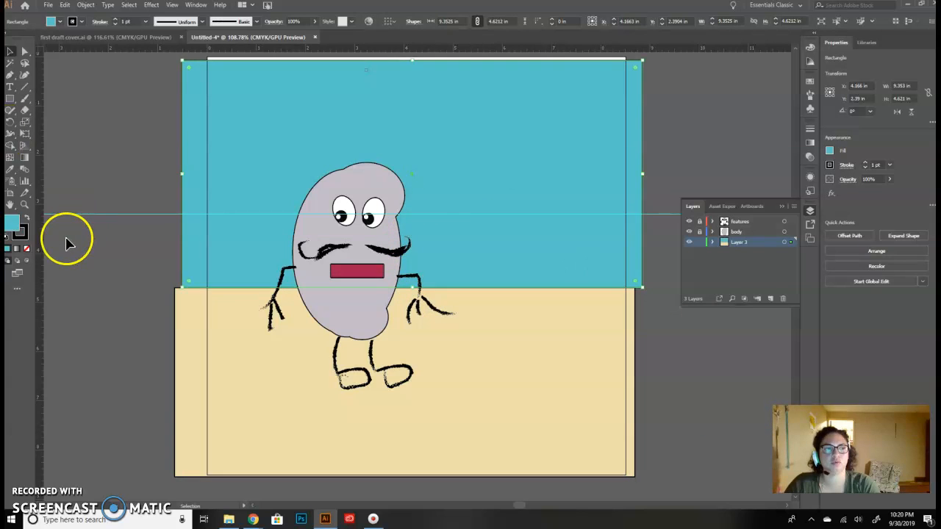
{"action": "double_click", "coordinate": [21, 239]}
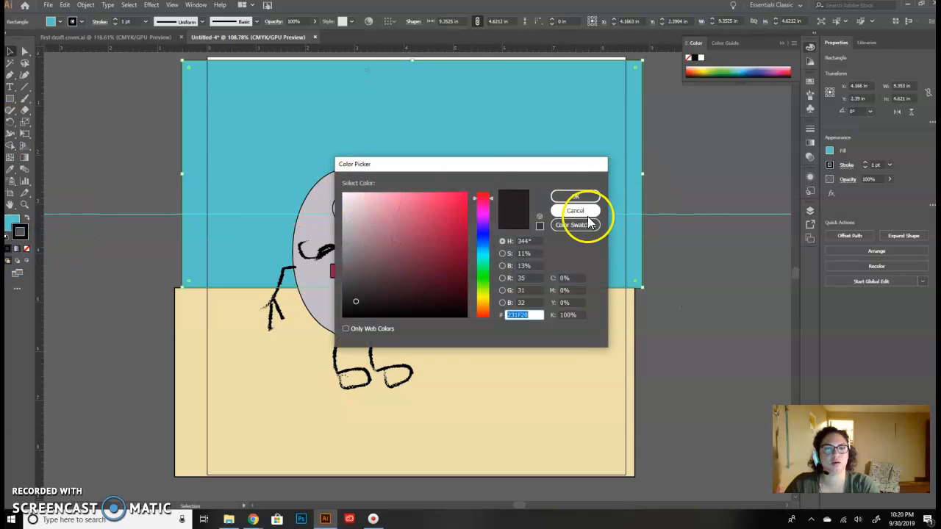
{"action": "left_click", "coordinate": [578, 213]}
{"action": "left_click", "coordinate": [27, 249]}
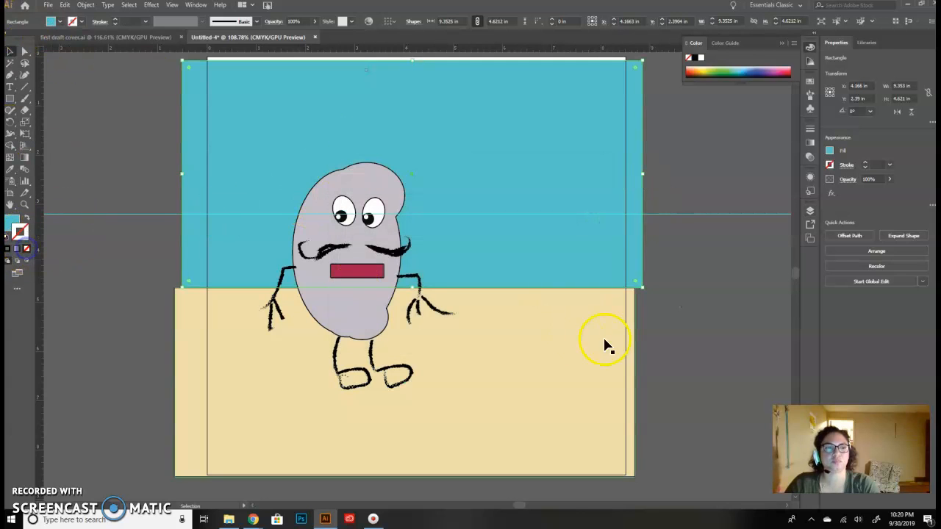
{"action": "left_click", "coordinate": [669, 326]}
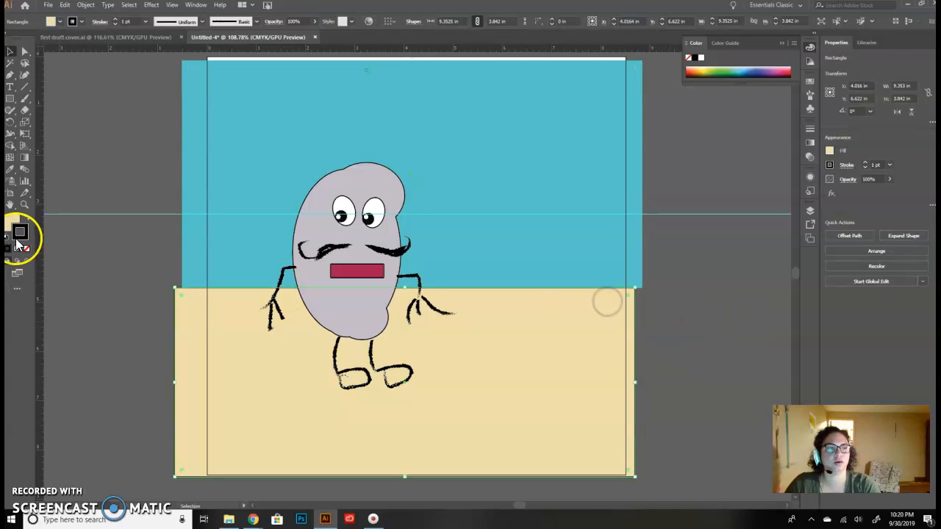
{"action": "left_click", "coordinate": [75, 252]}
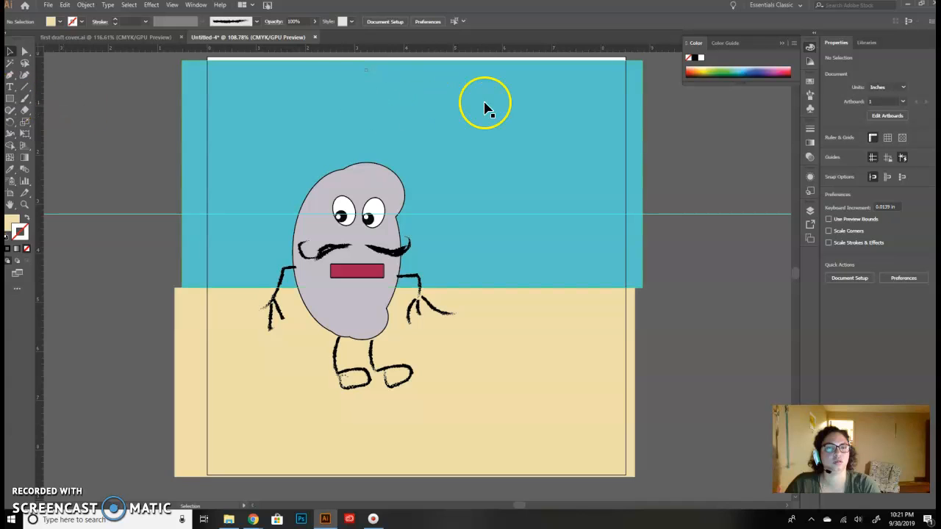
- Extend the turquoise rectangle upward to the page's upper edge, to a height of about 4.70 in
{"action": "left_click", "coordinate": [411, 76]}
{"action": "left_click_drag", "start_coordinate": [410, 60], "coordinate": [410, 55]}
{"action": "left_click", "coordinate": [552, 158]}
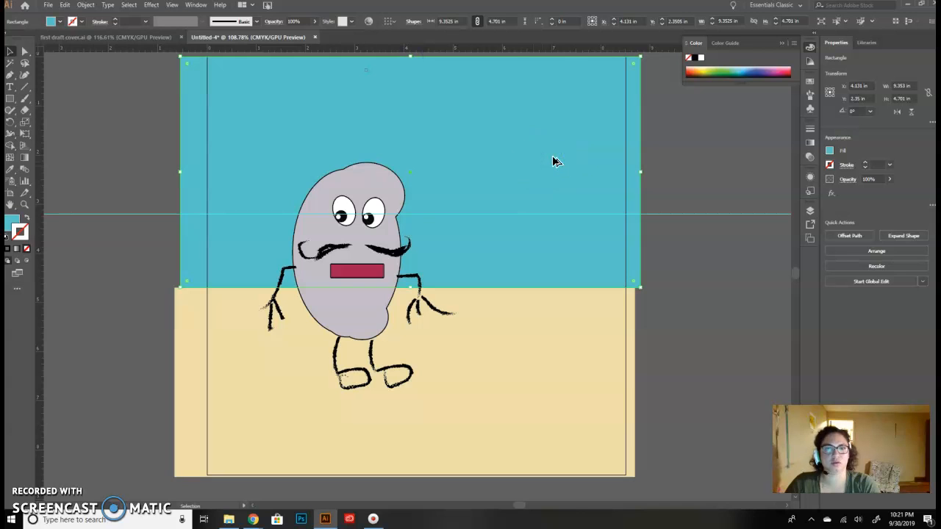
- Duplicate the turquoise rectangle lower down and shorten the copy to a height of about 2.57 in, across the boundary with the beige area
{"action": "left_click_drag", "start_coordinate": [552, 160], "coordinate": [558, 225]}
{"action": "left_click_drag", "start_coordinate": [415, 125], "coordinate": [416, 230]}
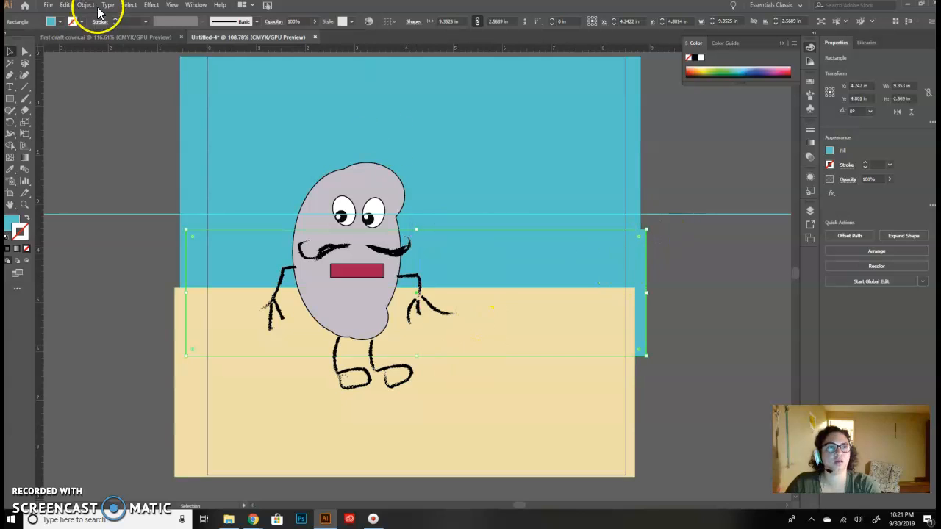
{"action": "left_click", "coordinate": [151, 5]}
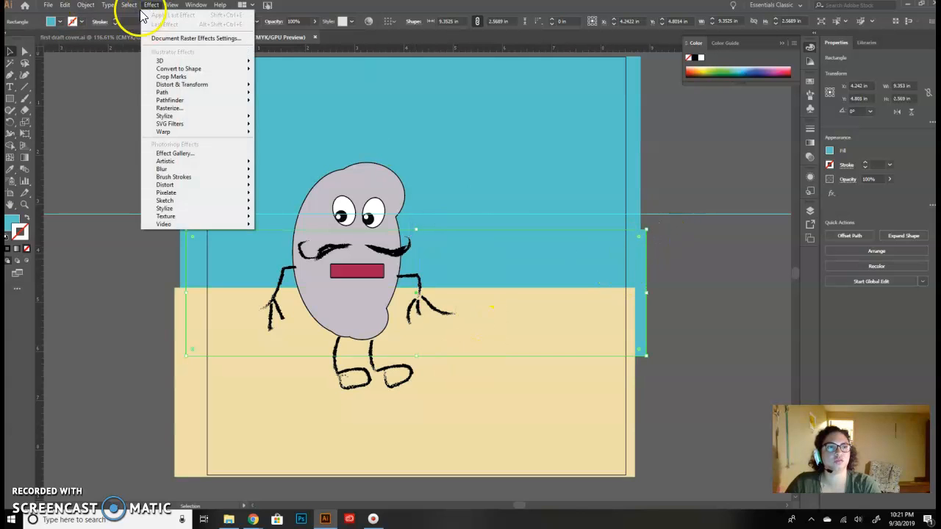